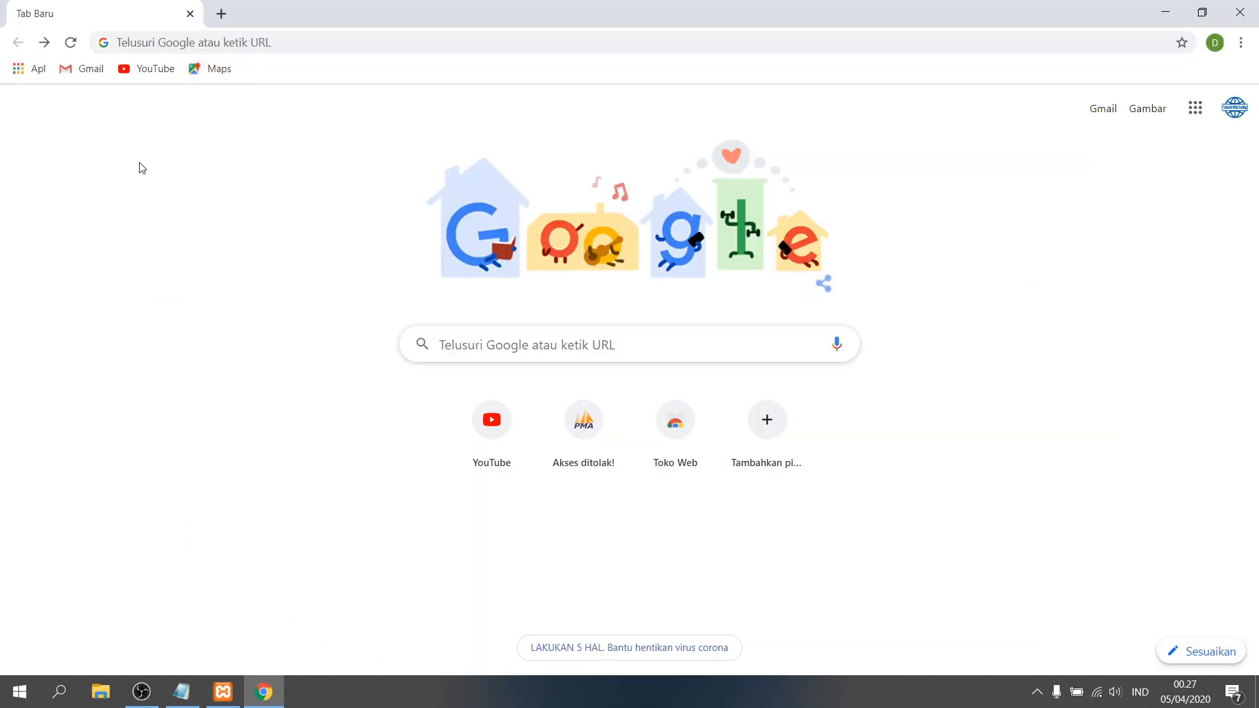
Step: Open the local phpMyAdmin page at localhost/phpmyadmin/ in the browser
click(239, 37)
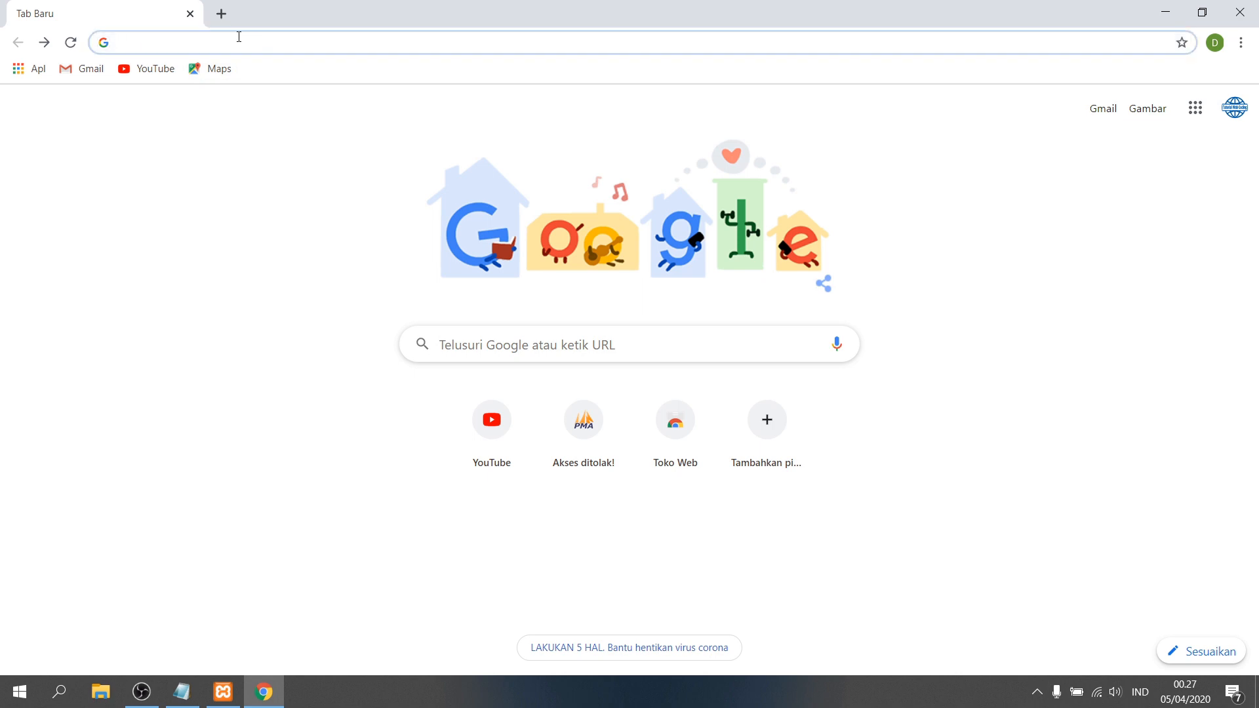
text(local)
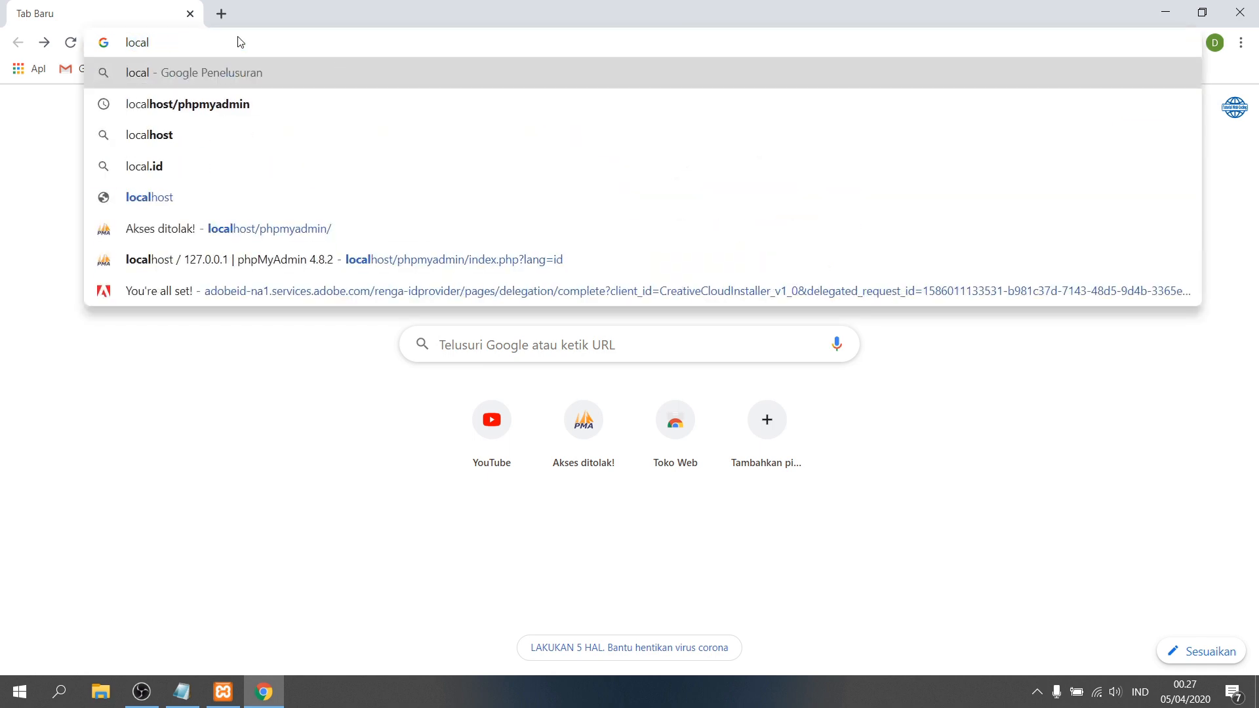
text(host)
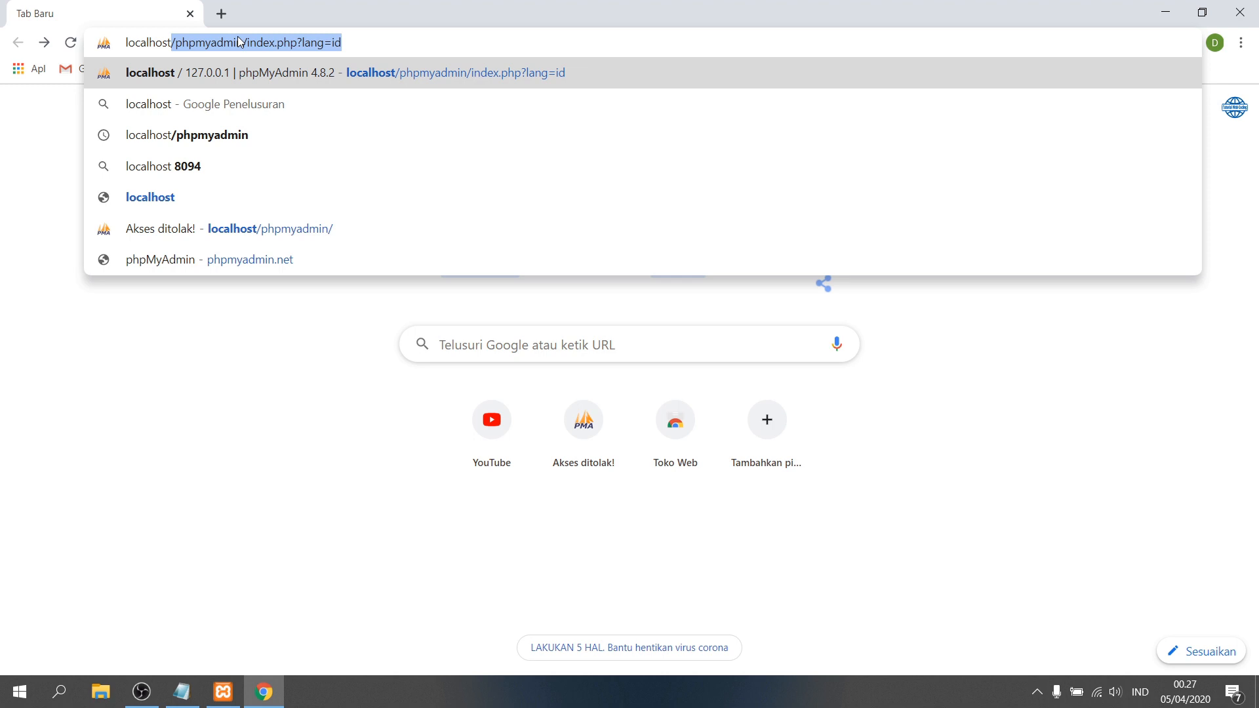
text(/)
key(BackSpace)
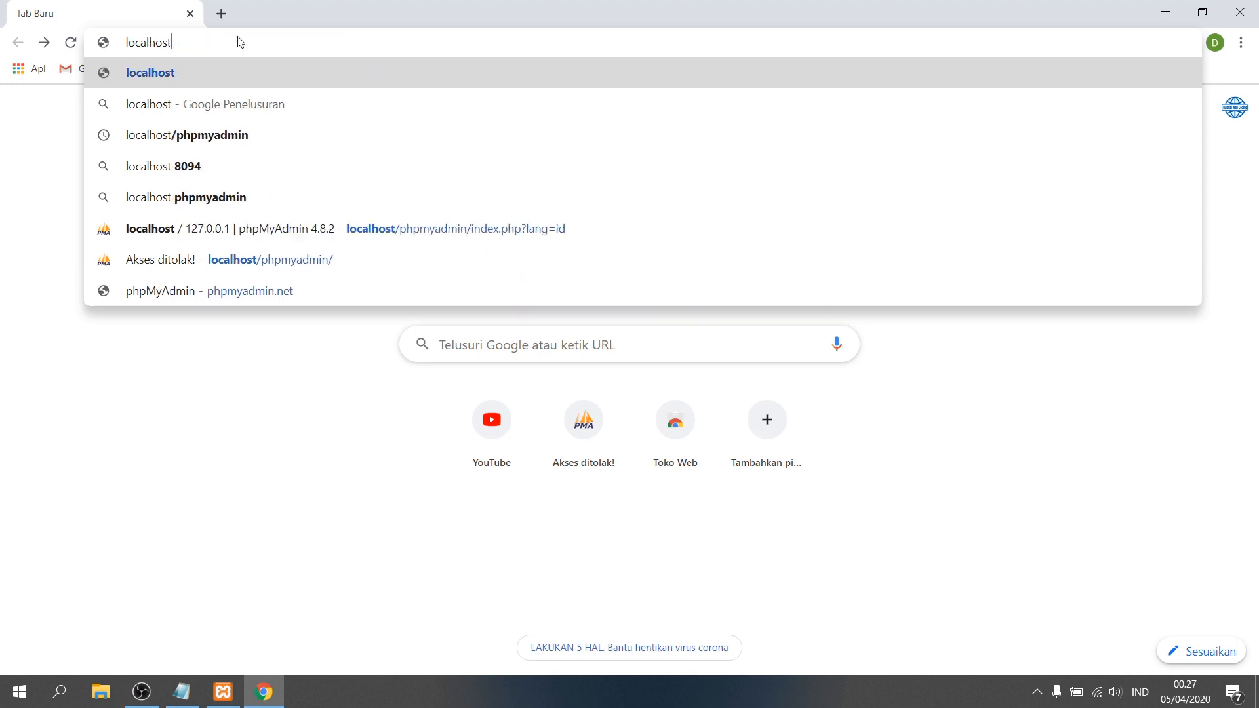
text(/)
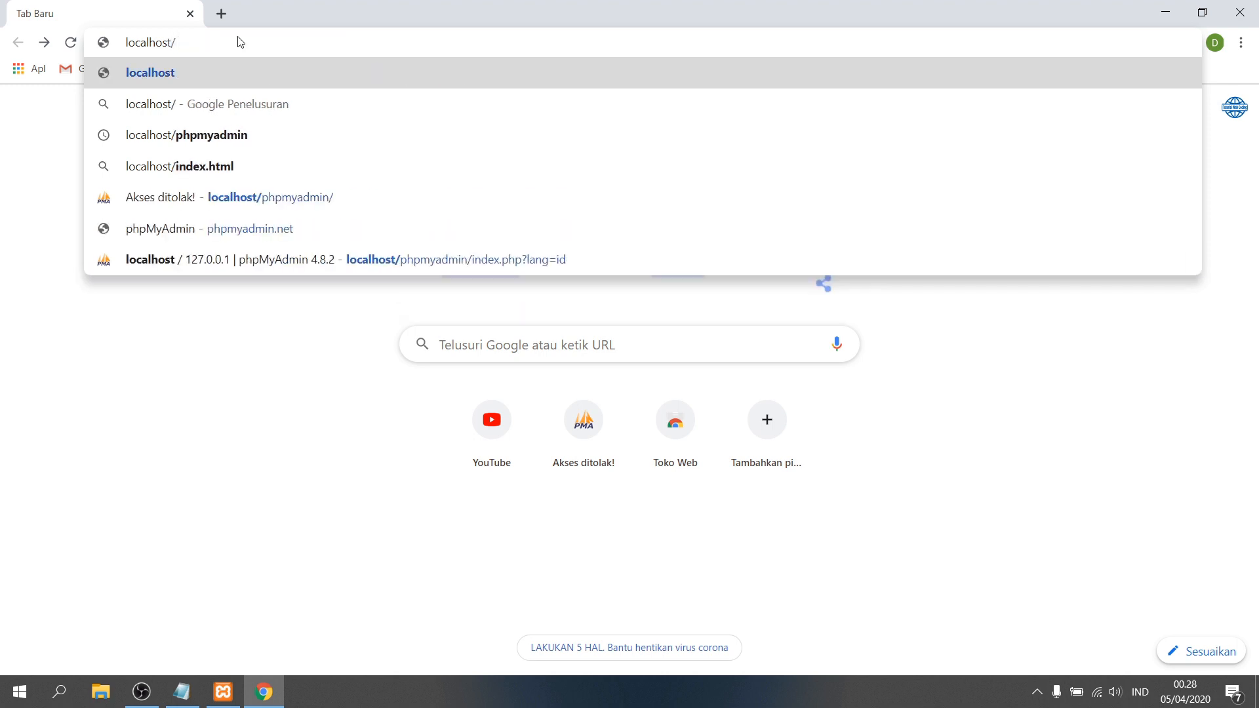
text(ph)
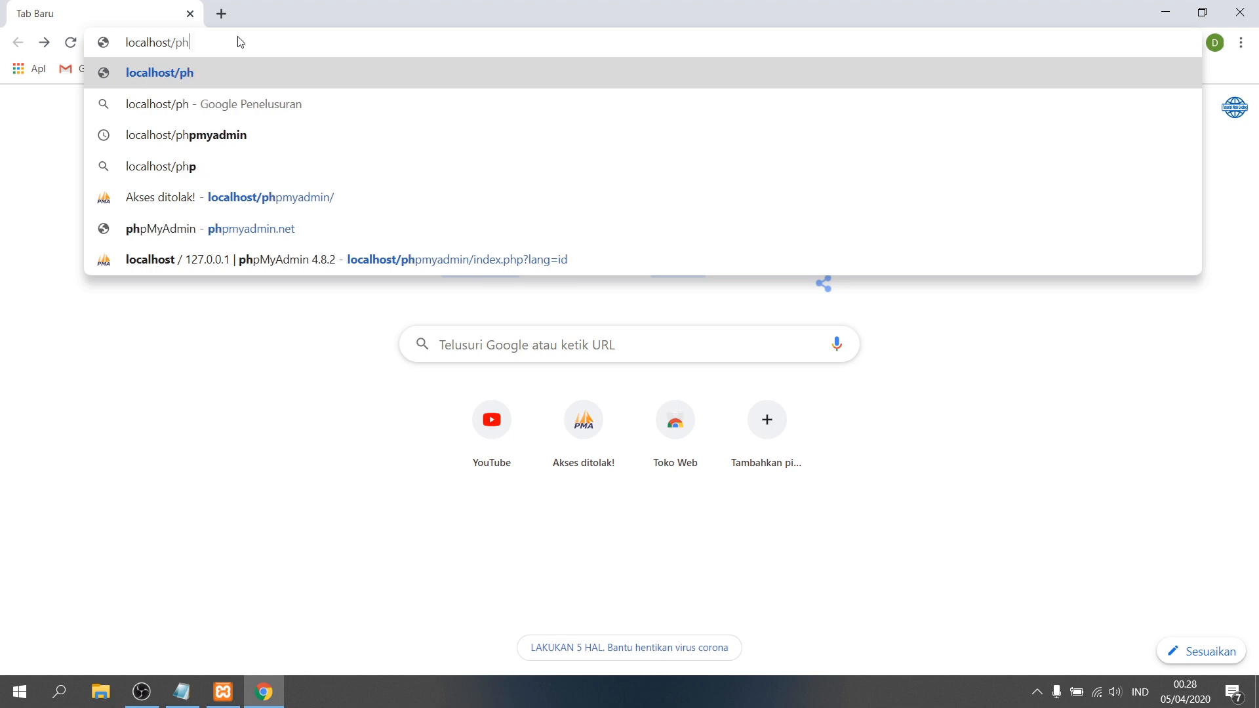
text(p)
text(my)
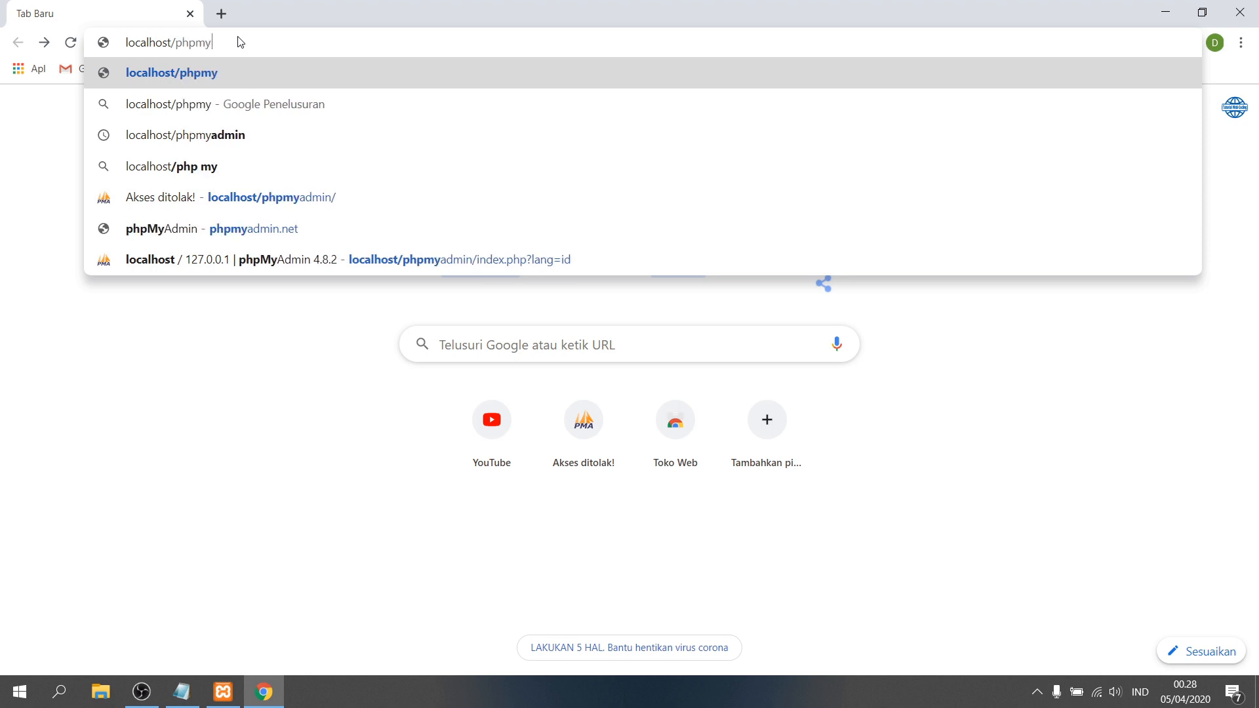
text(admin)
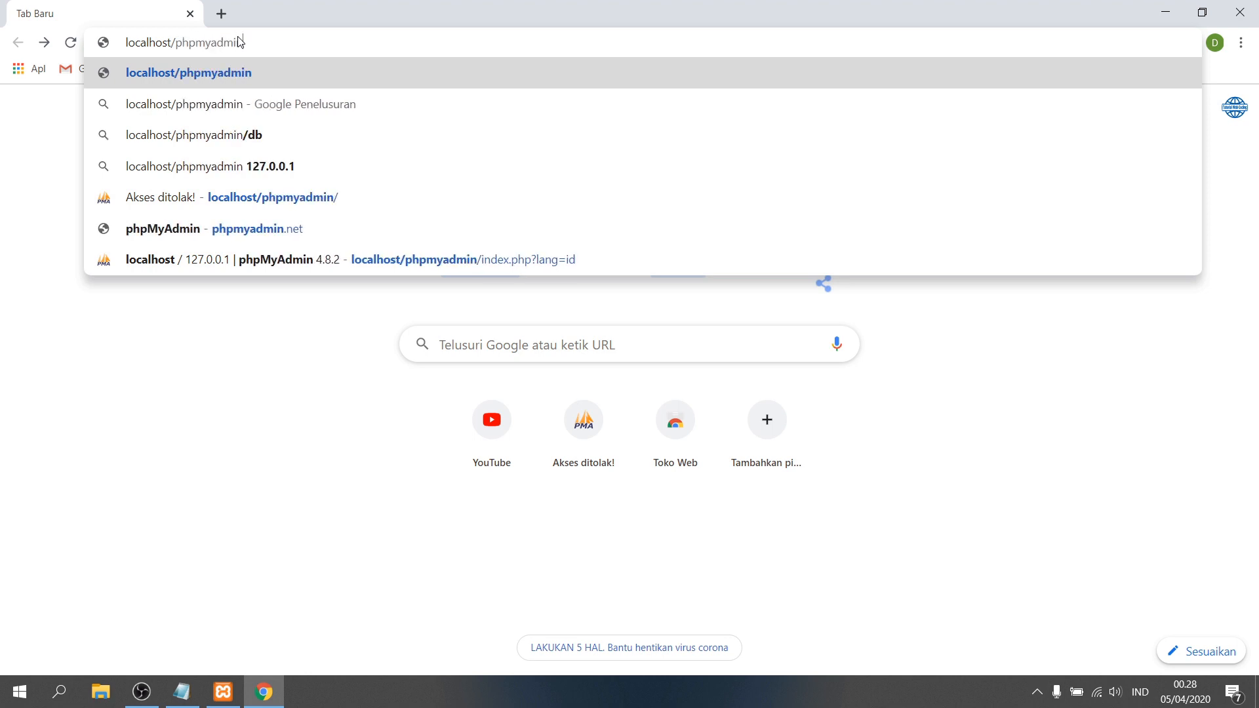
text(/)
key(Return)
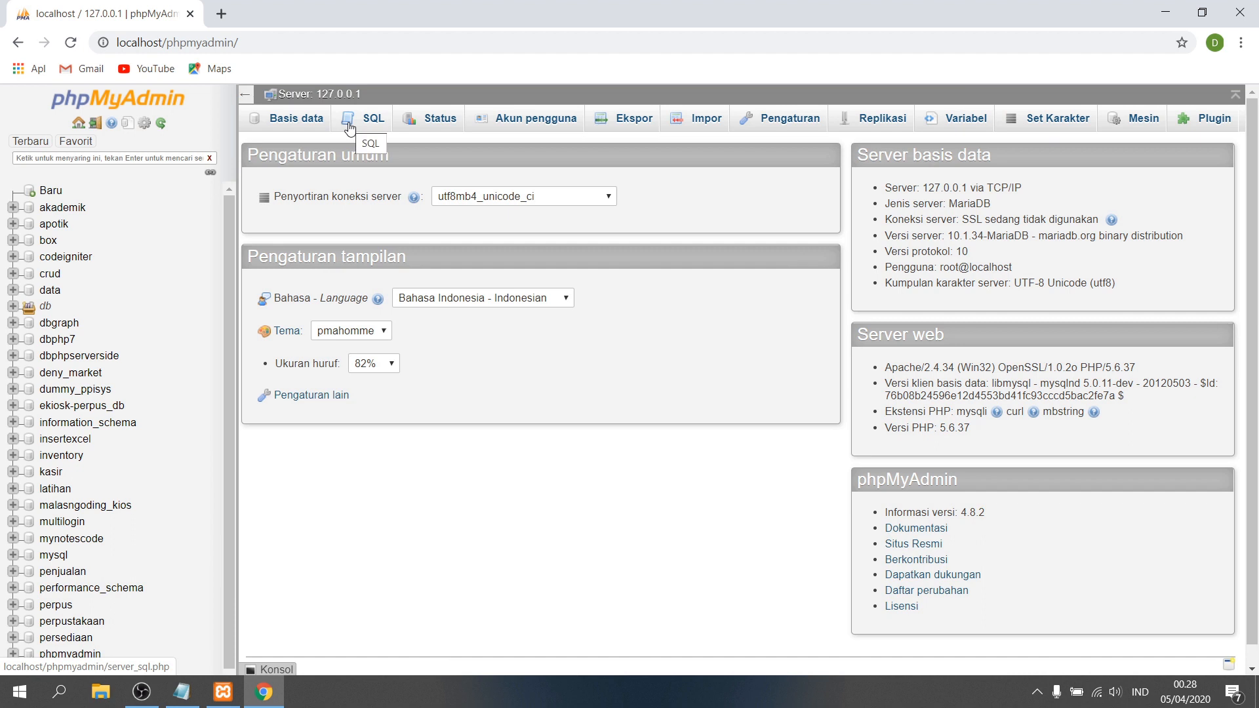
Step: Close the browser and open phpMyAdmin through the MySQL module's admin page from the XAMPP Control Panel
click(1240, 12)
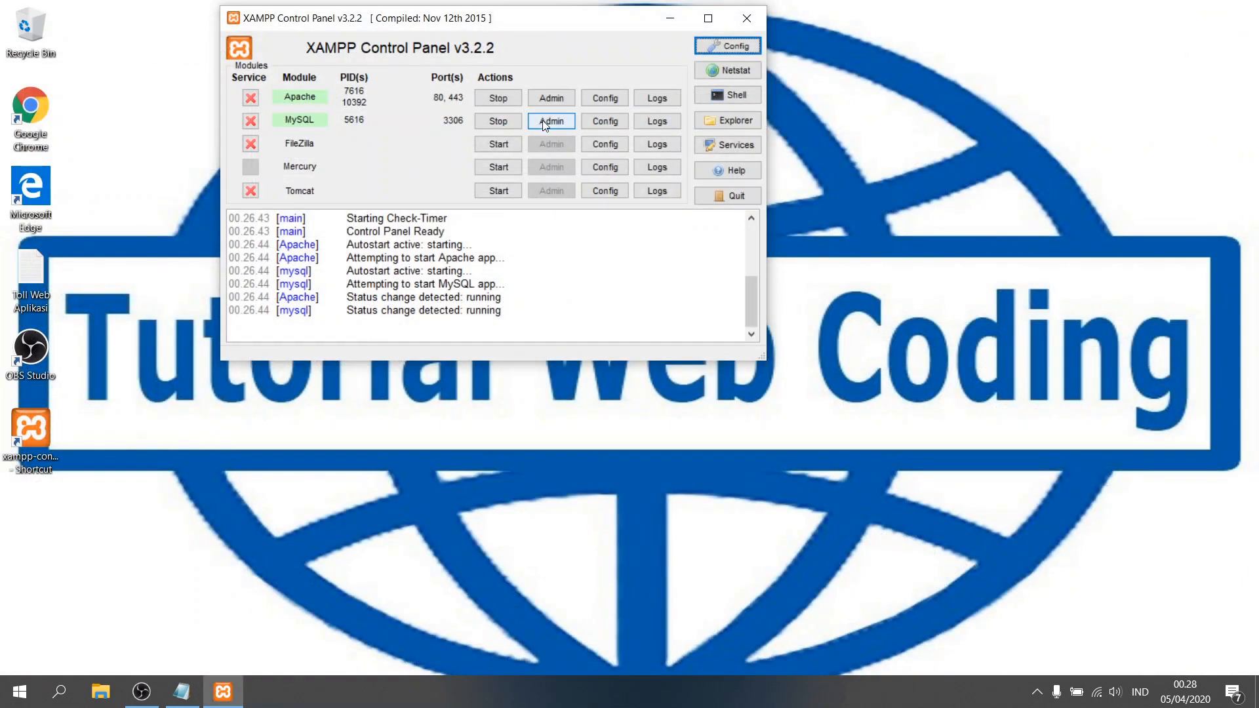
click(542, 121)
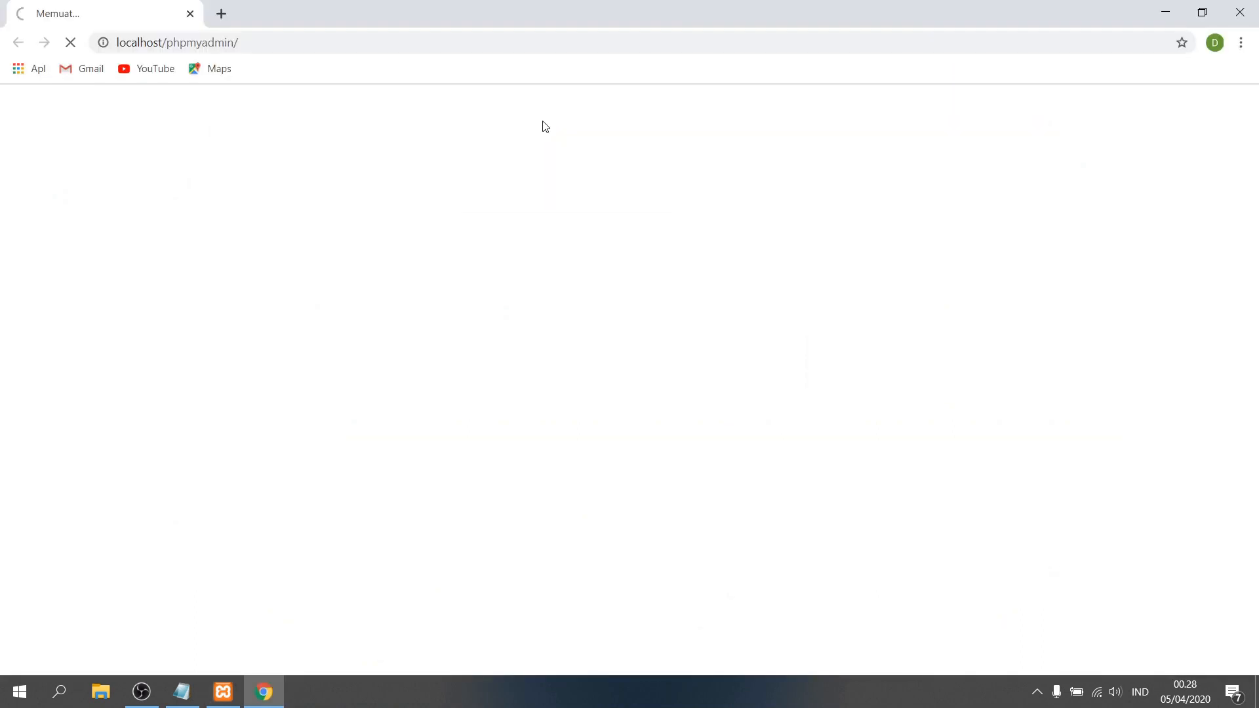
click(223, 691)
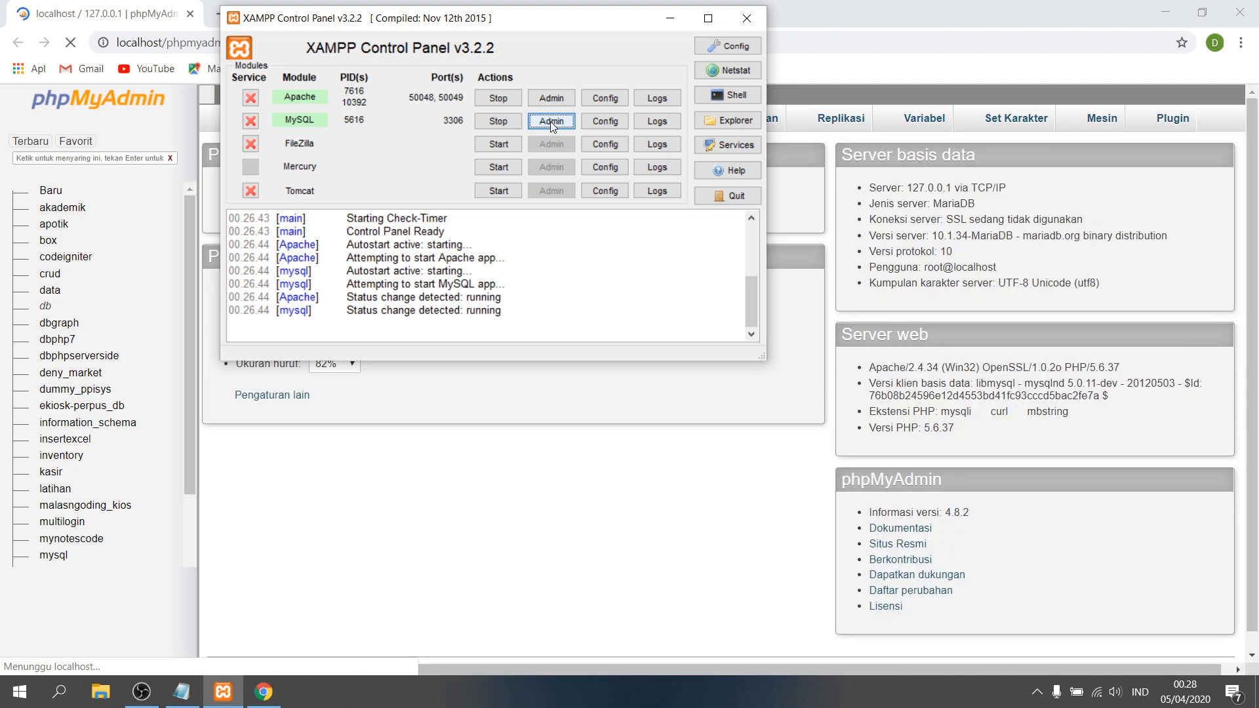
click(550, 120)
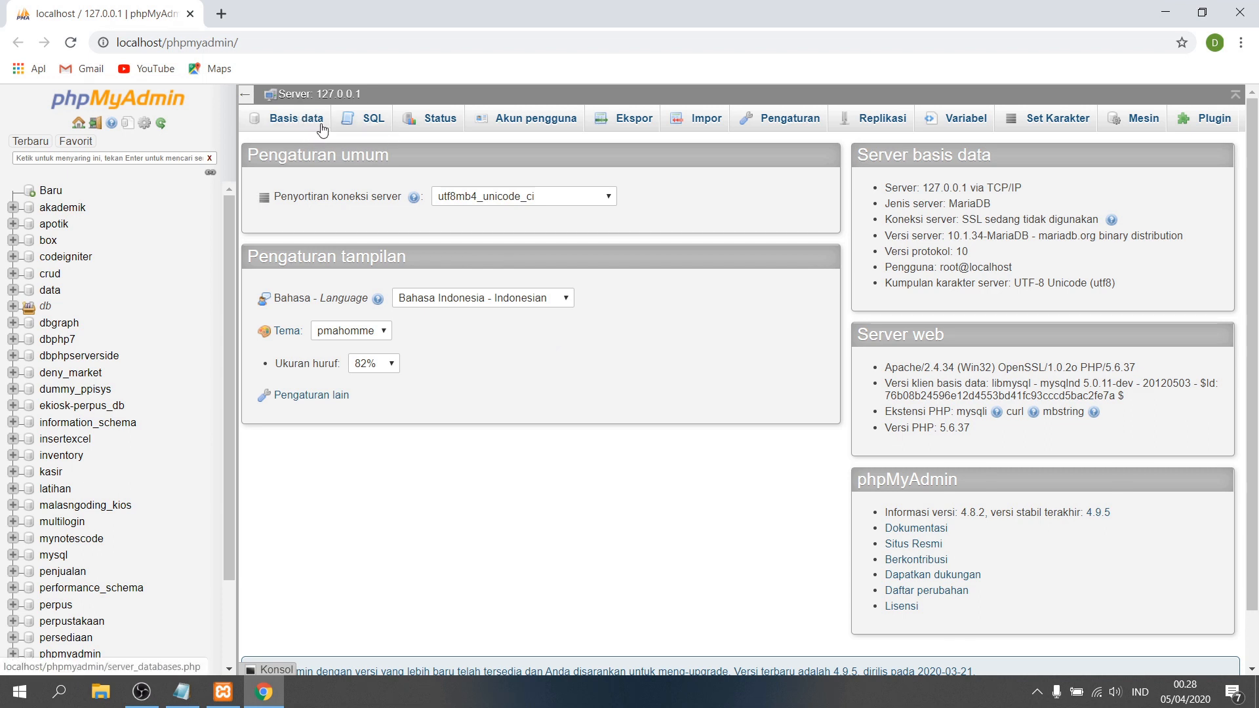
Step: Create a new database named sekolah with the latin1_swedish_ci collation
click(299, 124)
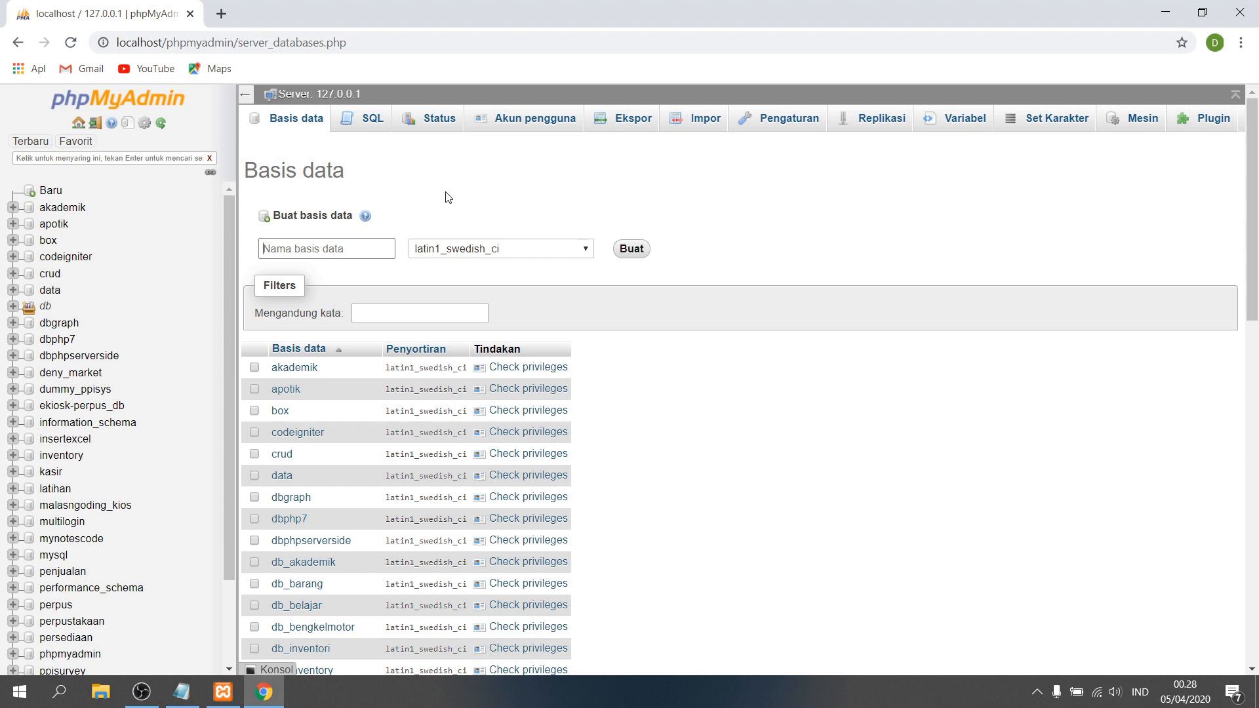
text(sekolah)
click(482, 250)
click(590, 192)
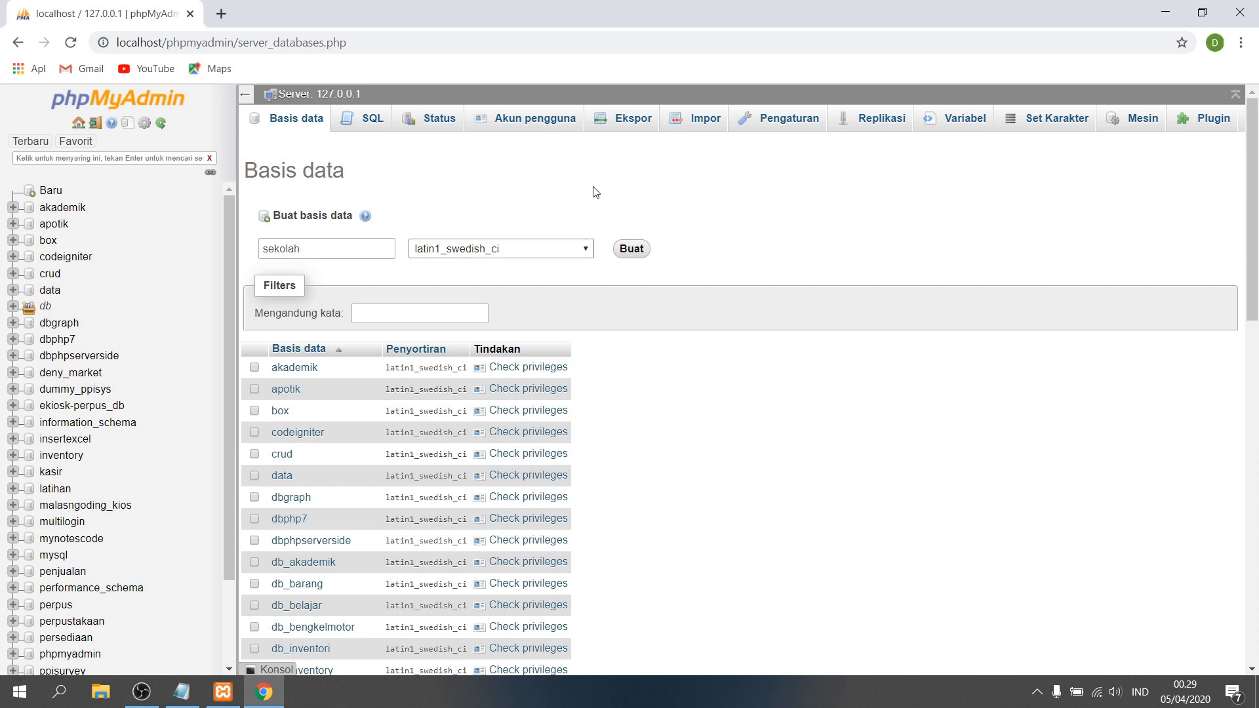
click(630, 250)
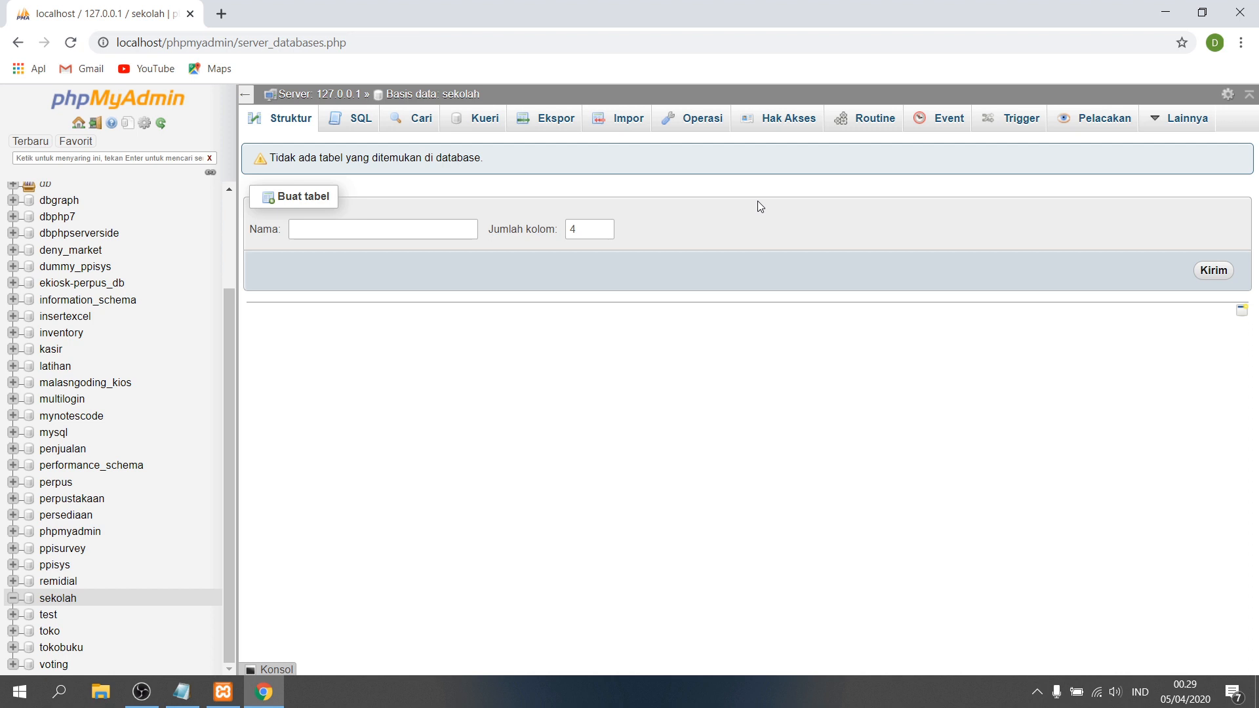
Step: Start a new table named user_login with 6 columns in the sekolah database
click(443, 226)
text(user)
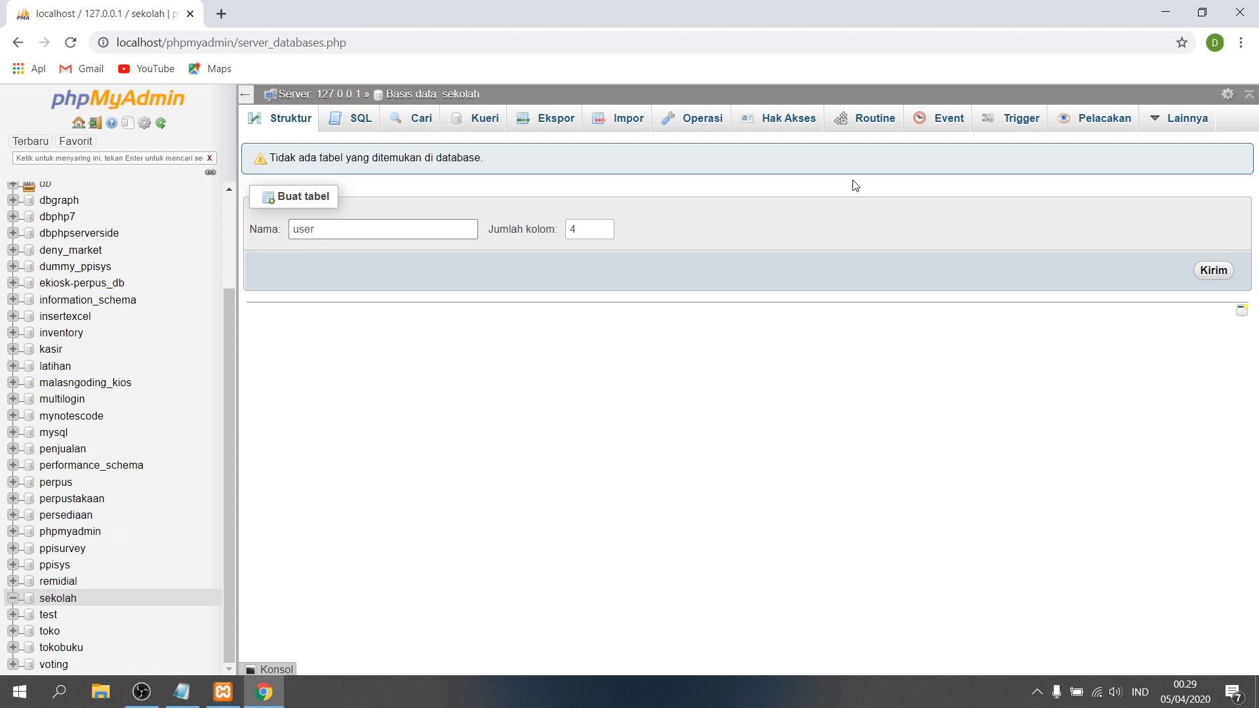
text(_login)
click(604, 225)
click(605, 225)
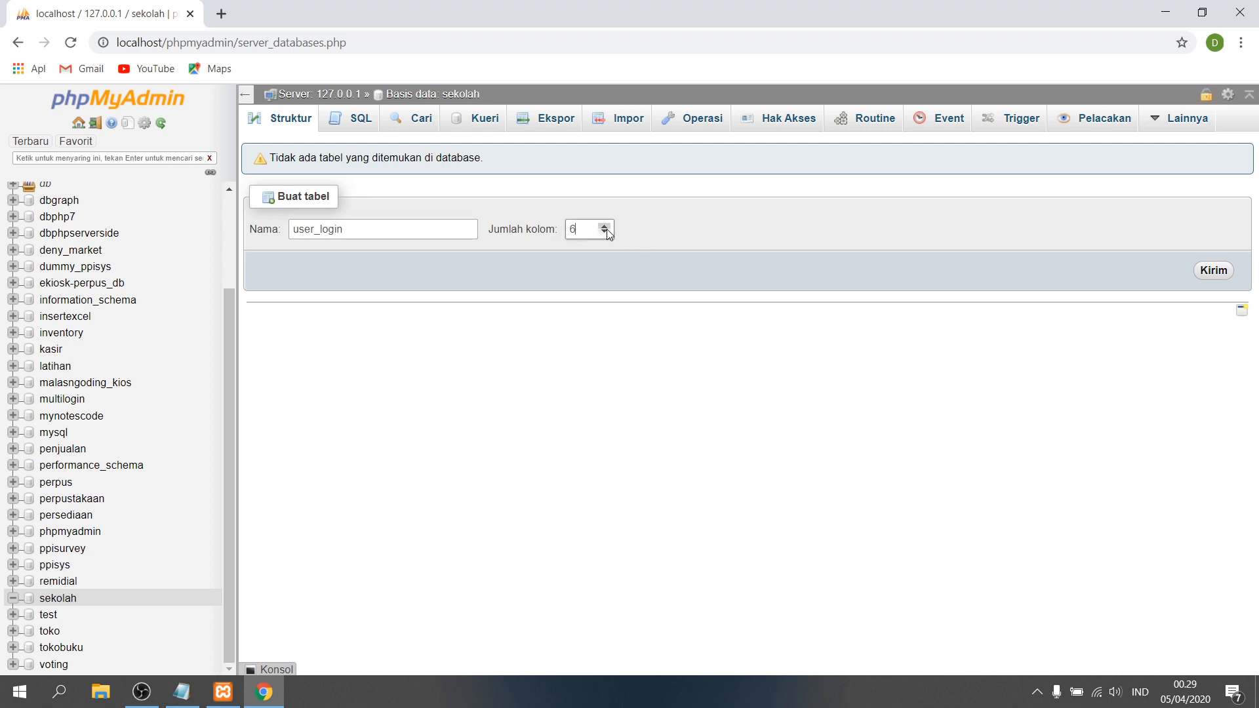
click(1213, 271)
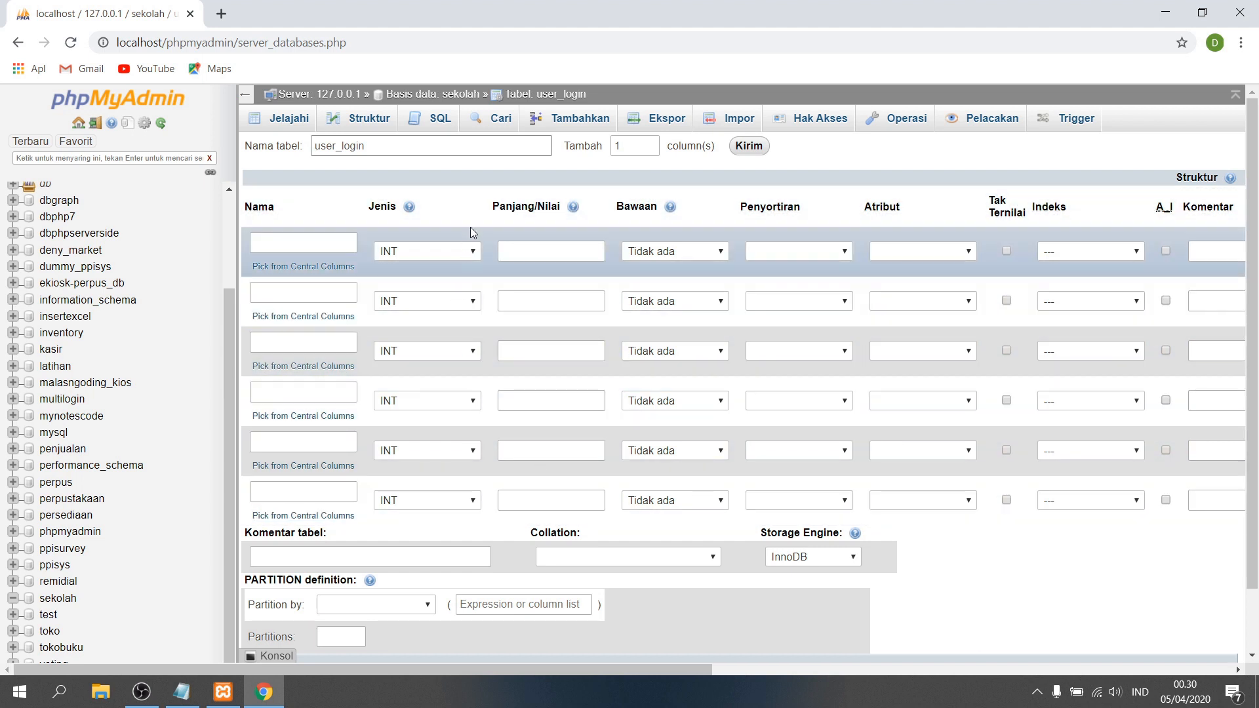
Step: Name the first column of the user_login table user_id
click(474, 251)
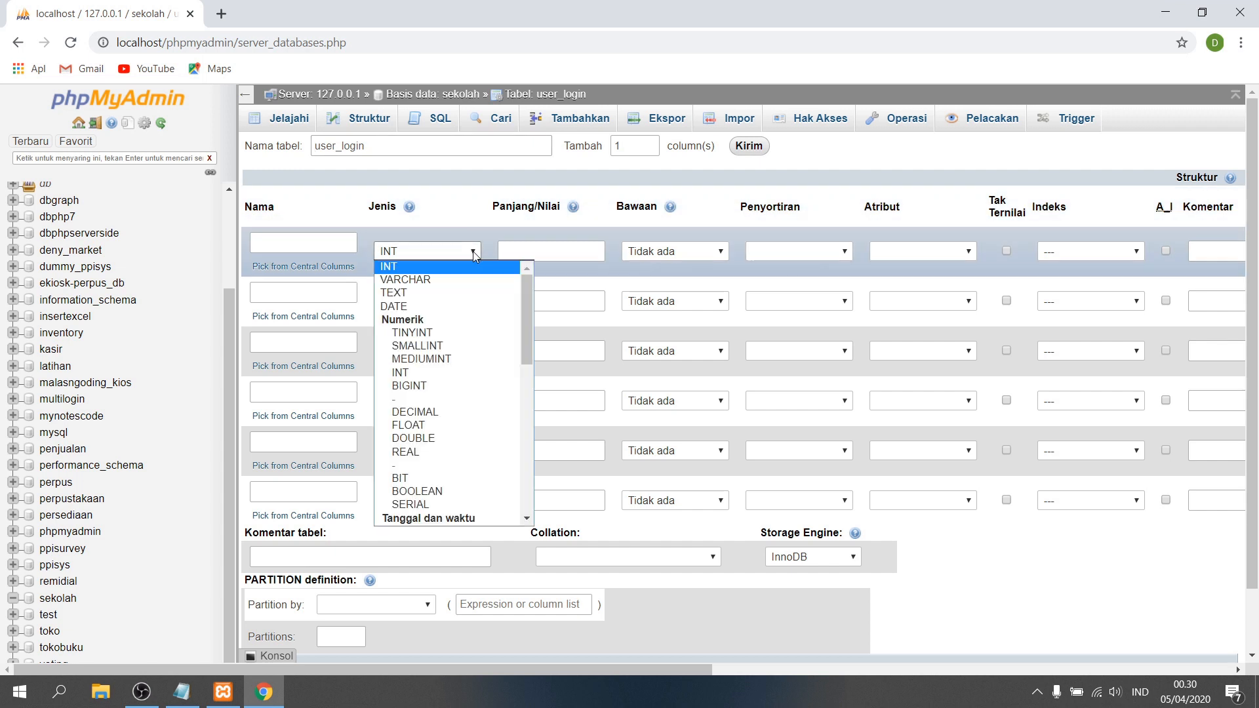
click(469, 220)
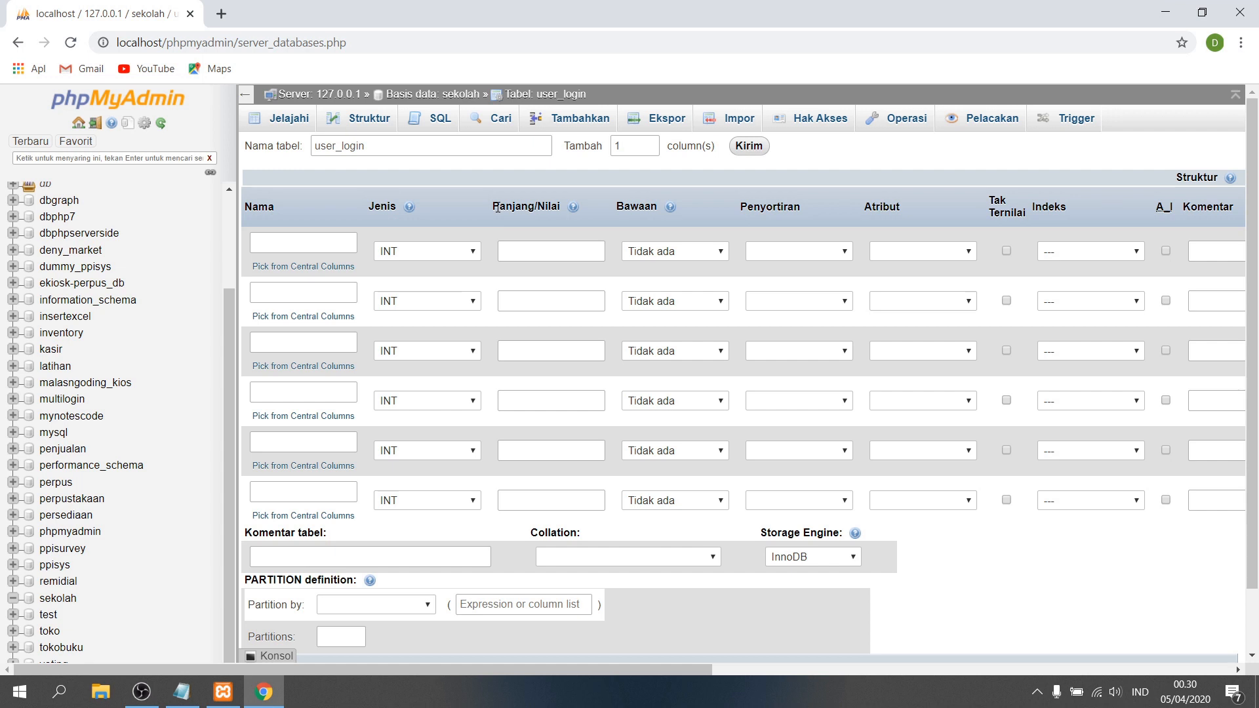
click(329, 238)
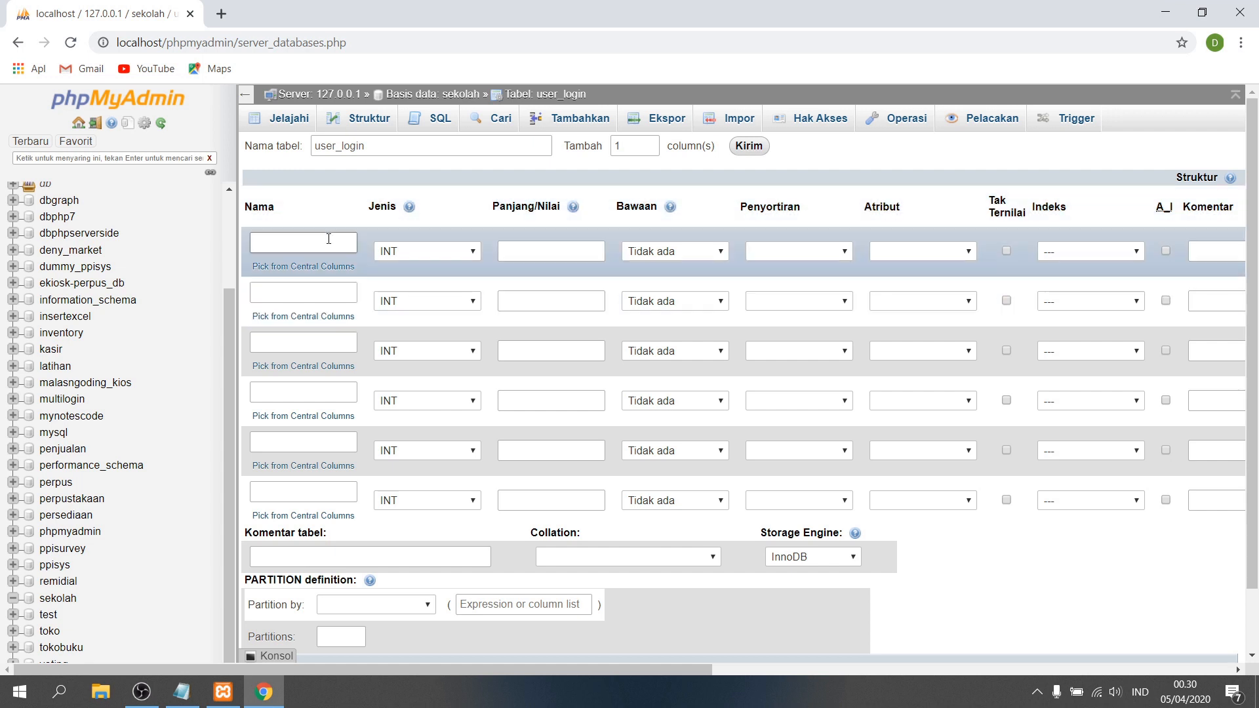
text(id)
key(BackSpace)
key(BackSpace)
text(id_logi)
key(BackSpace)
key(BackSpace)
key(BackSpace)
key(BackSpace)
text(user_id)
Step: Examine the available data types and the length setting for the user_id column
click(412, 250)
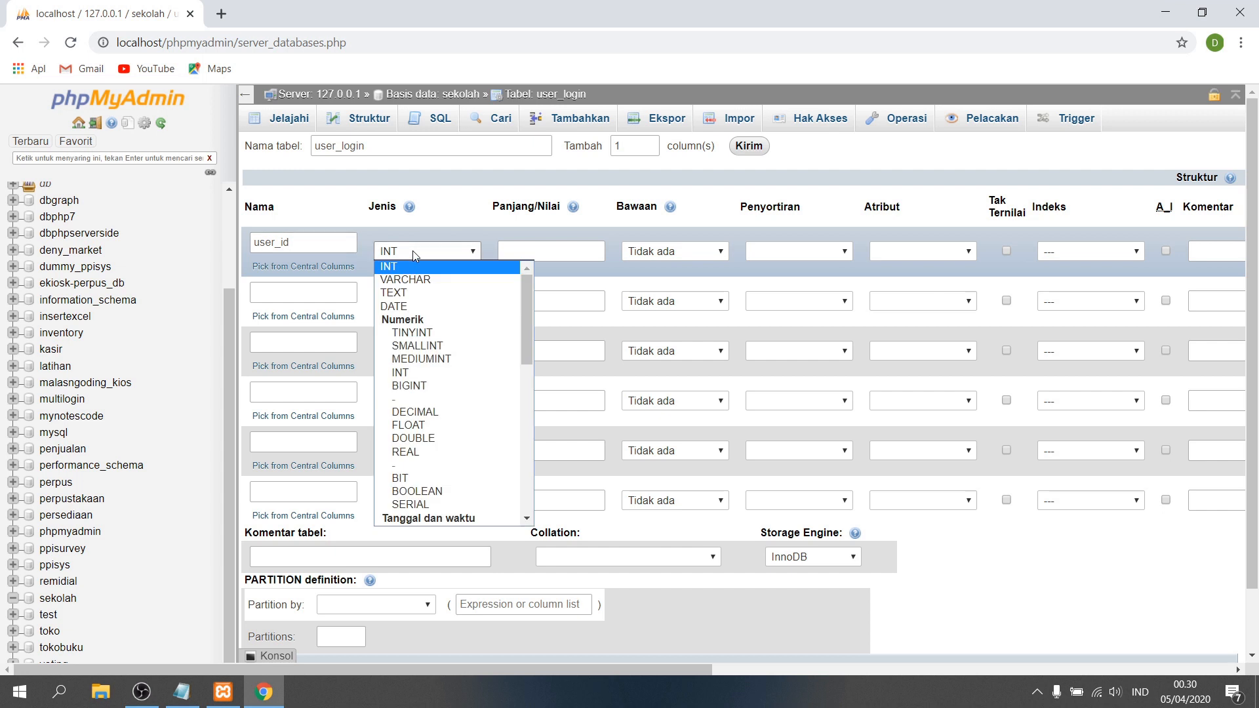
click(412, 251)
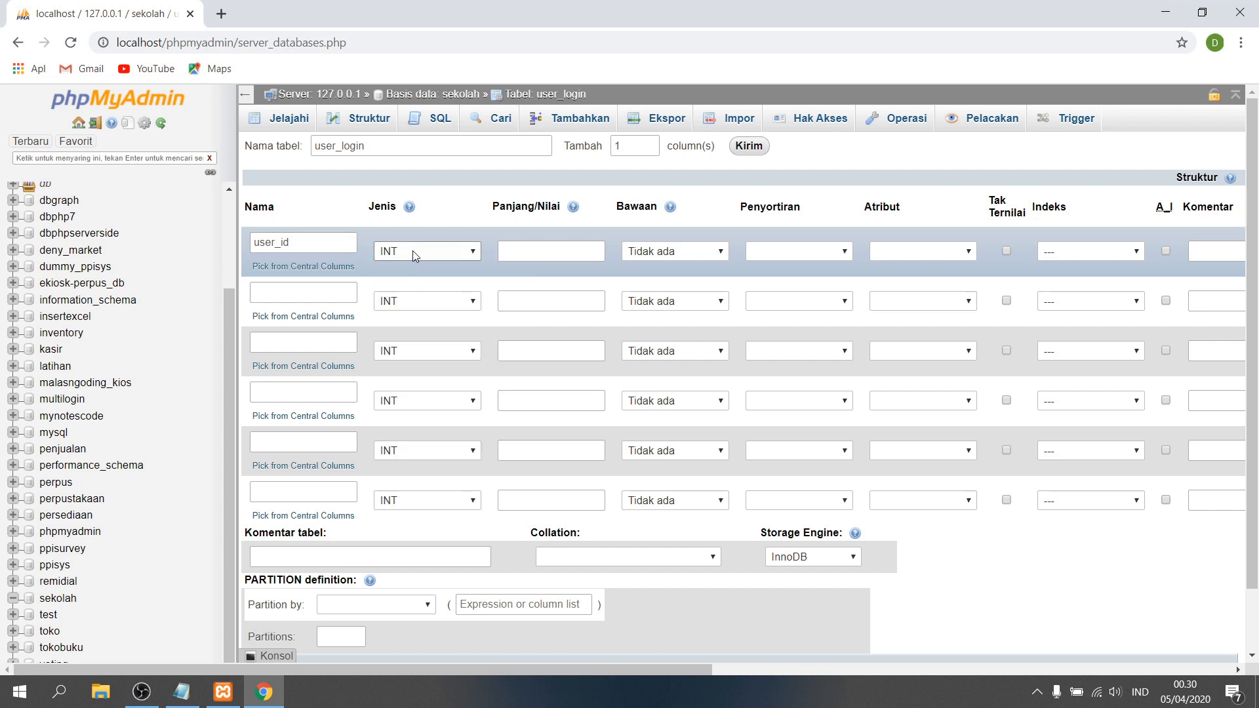
click(412, 250)
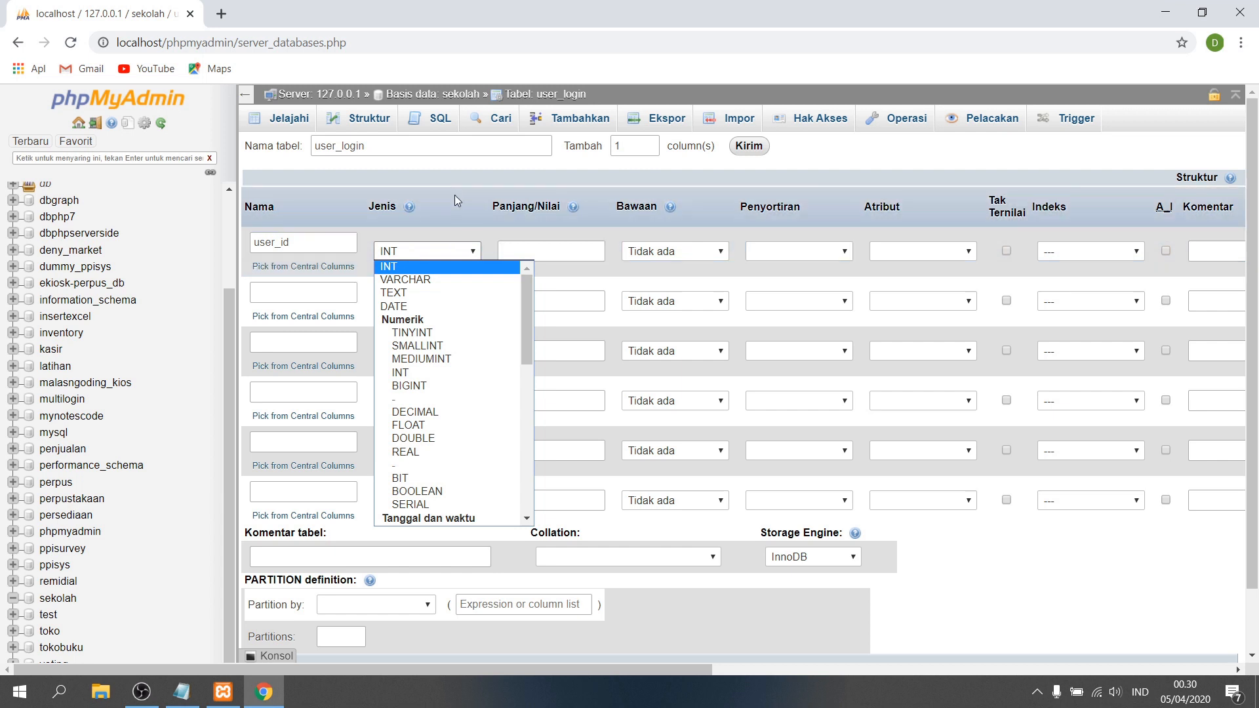
click(449, 257)
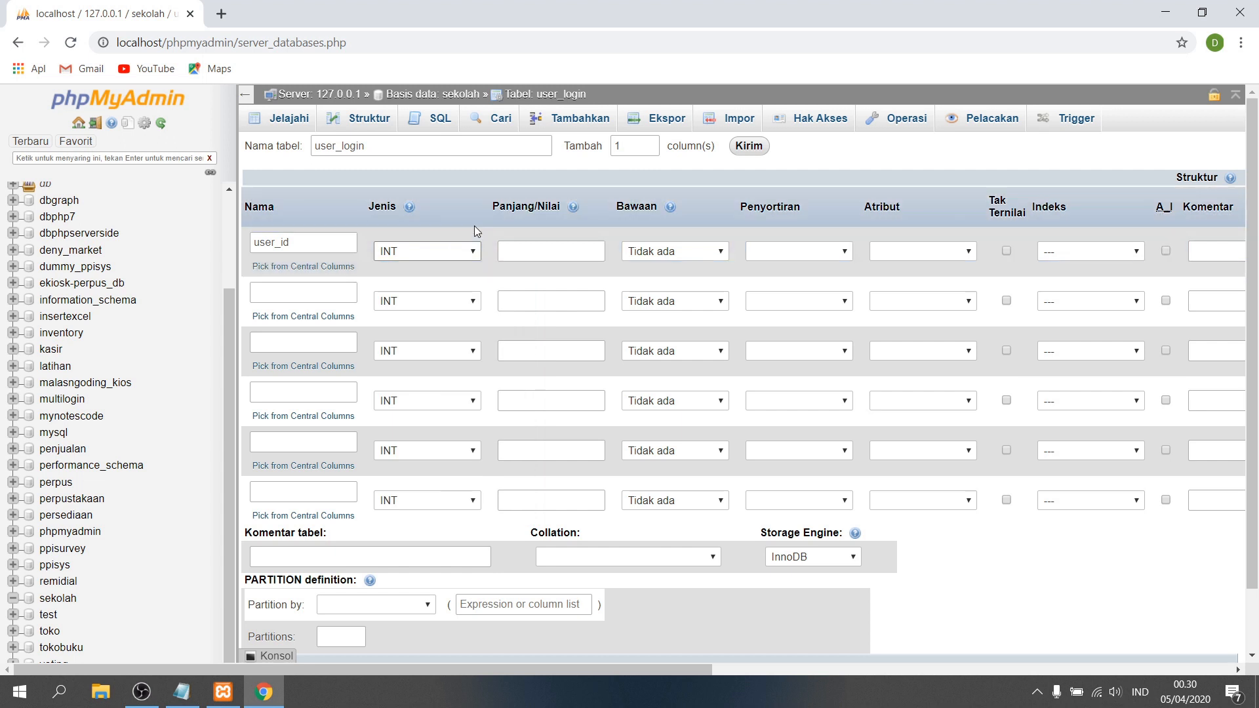
click(527, 252)
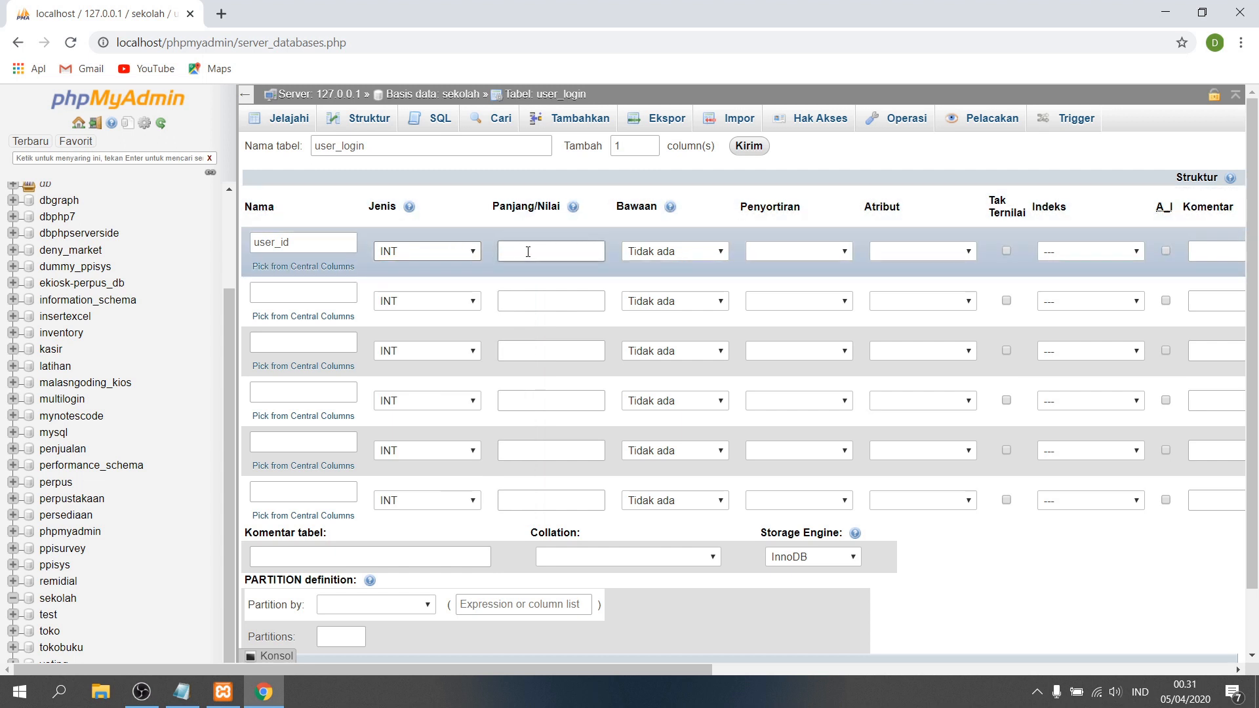
click(451, 216)
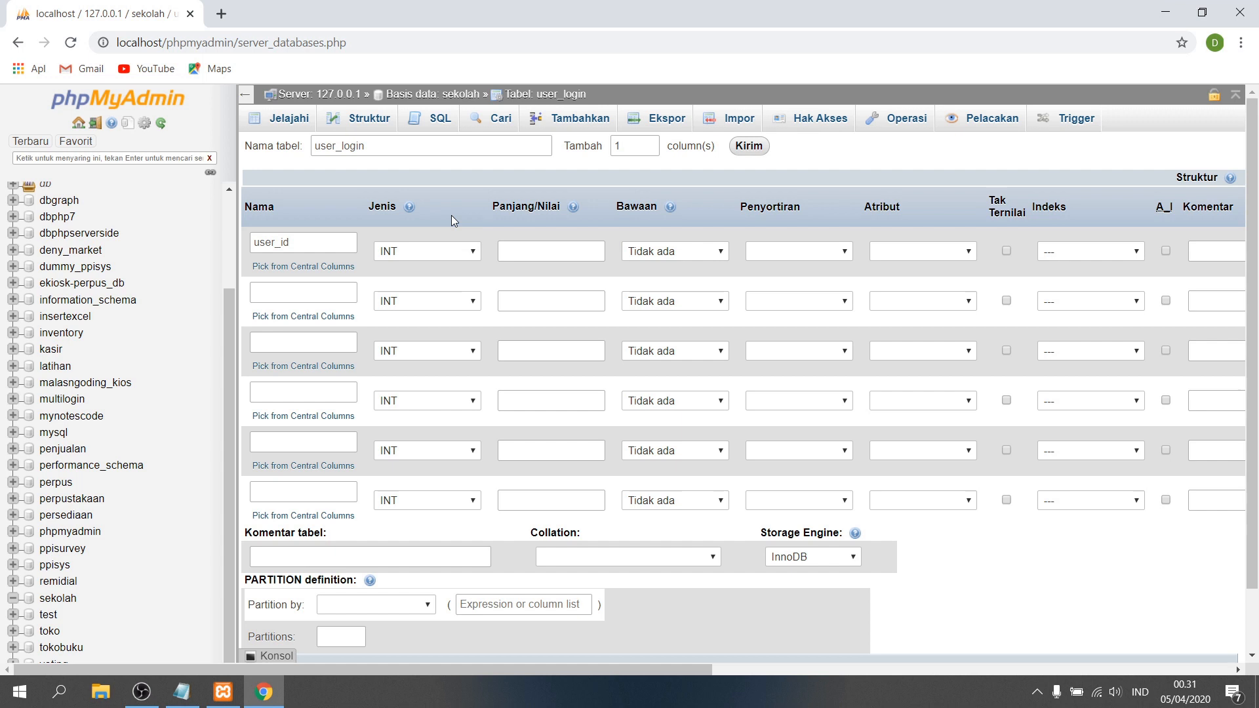
click(542, 250)
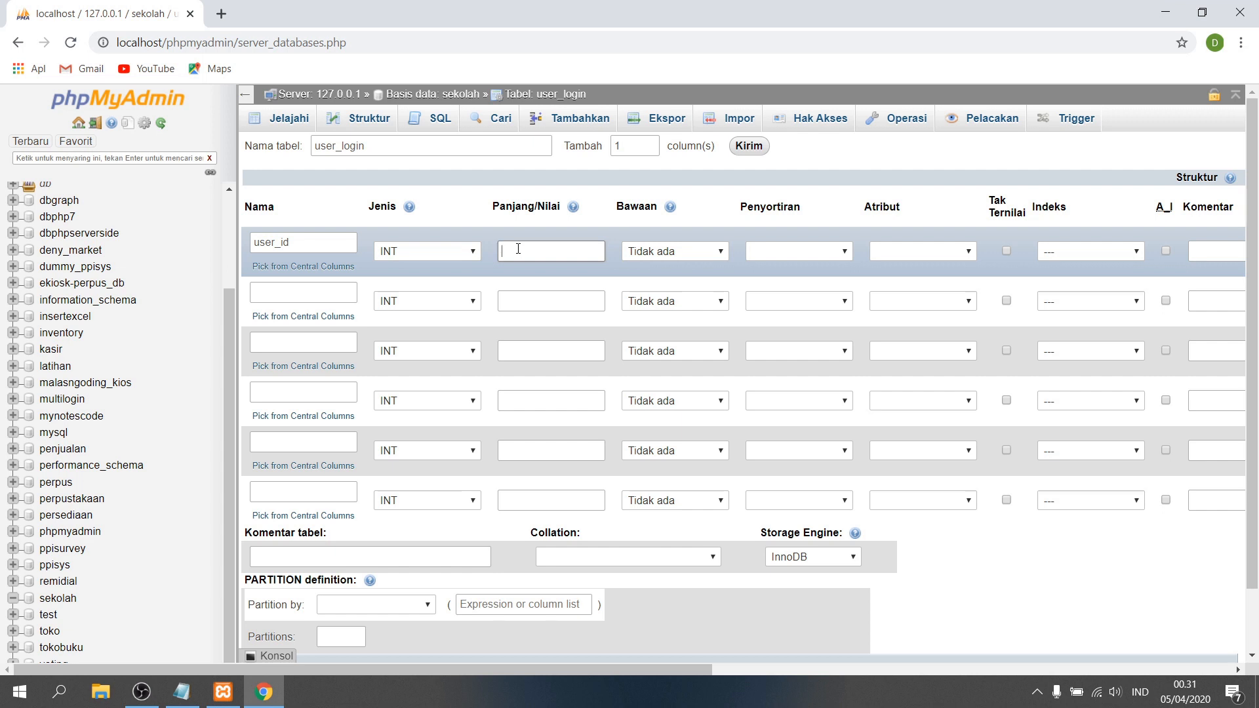
click(444, 250)
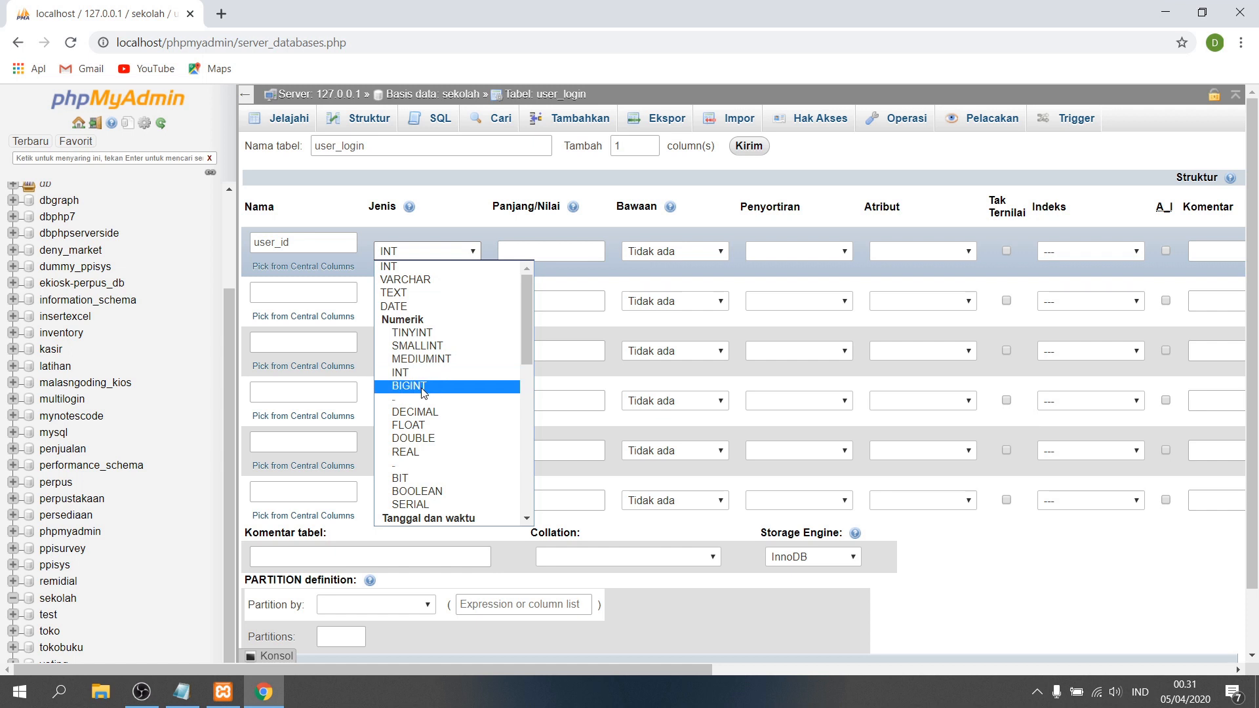
click(524, 248)
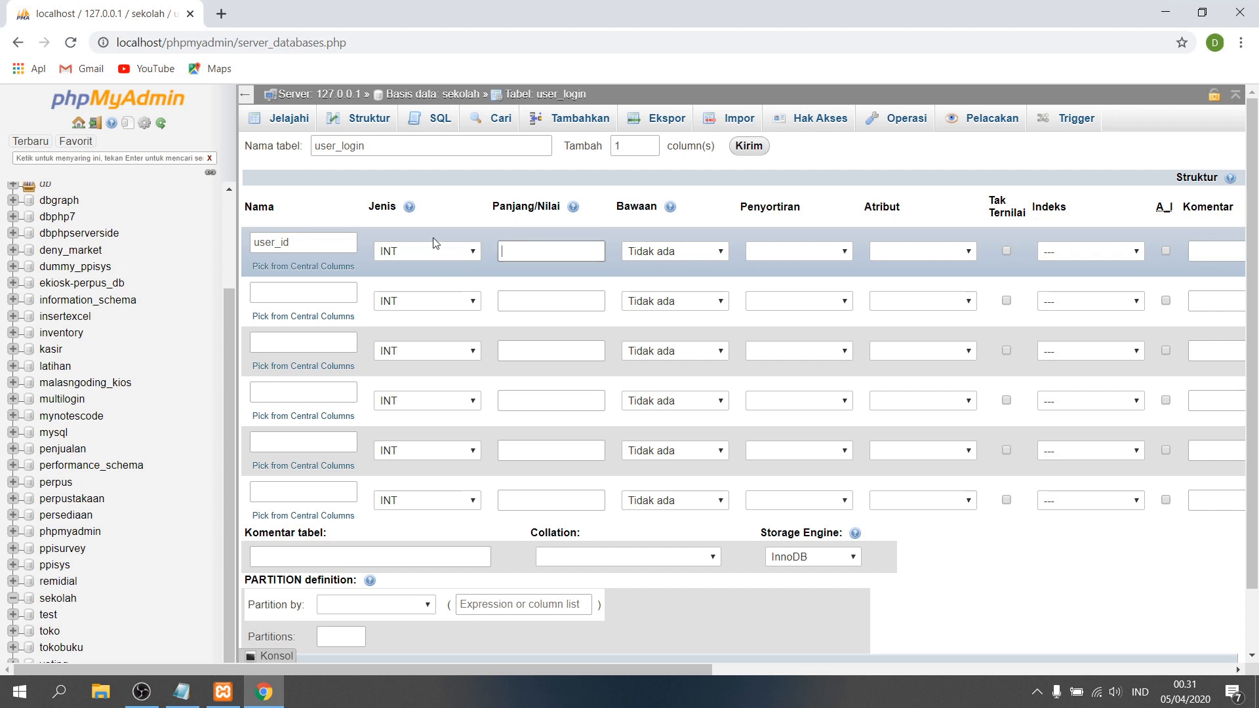
Step: Change the user_id column's data type to BIGINT and restore it to INT
click(425, 252)
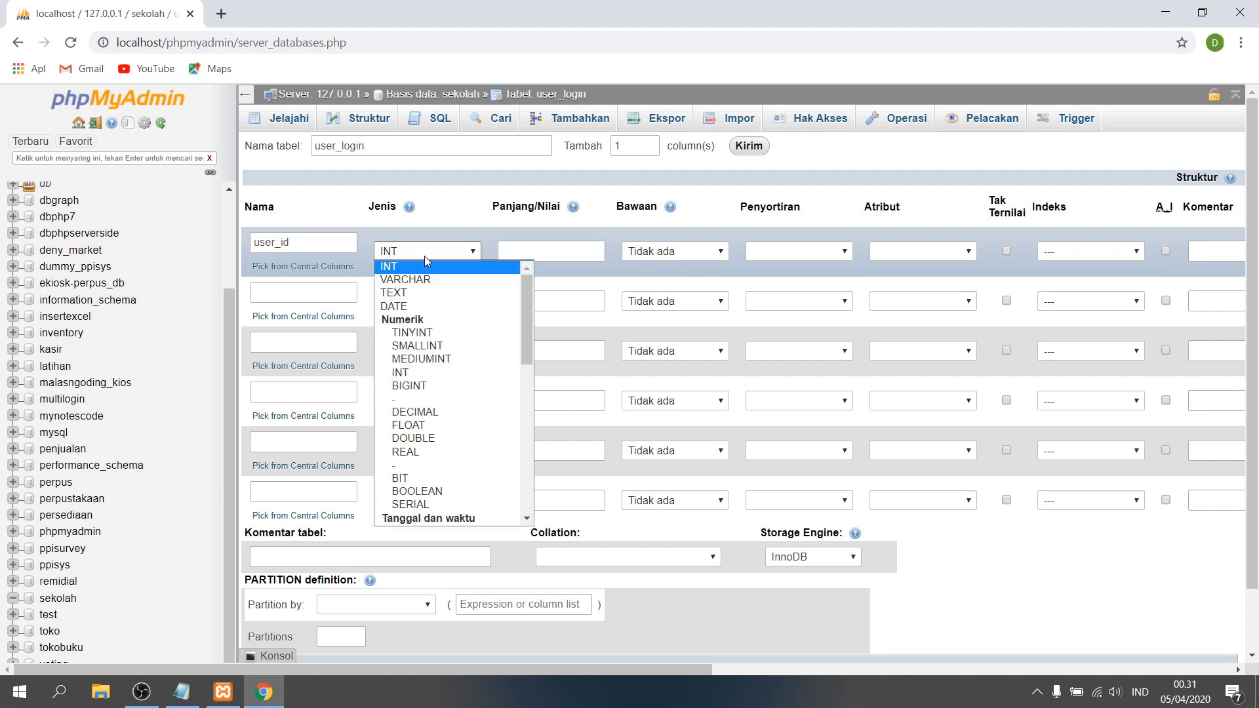
click(439, 387)
click(538, 247)
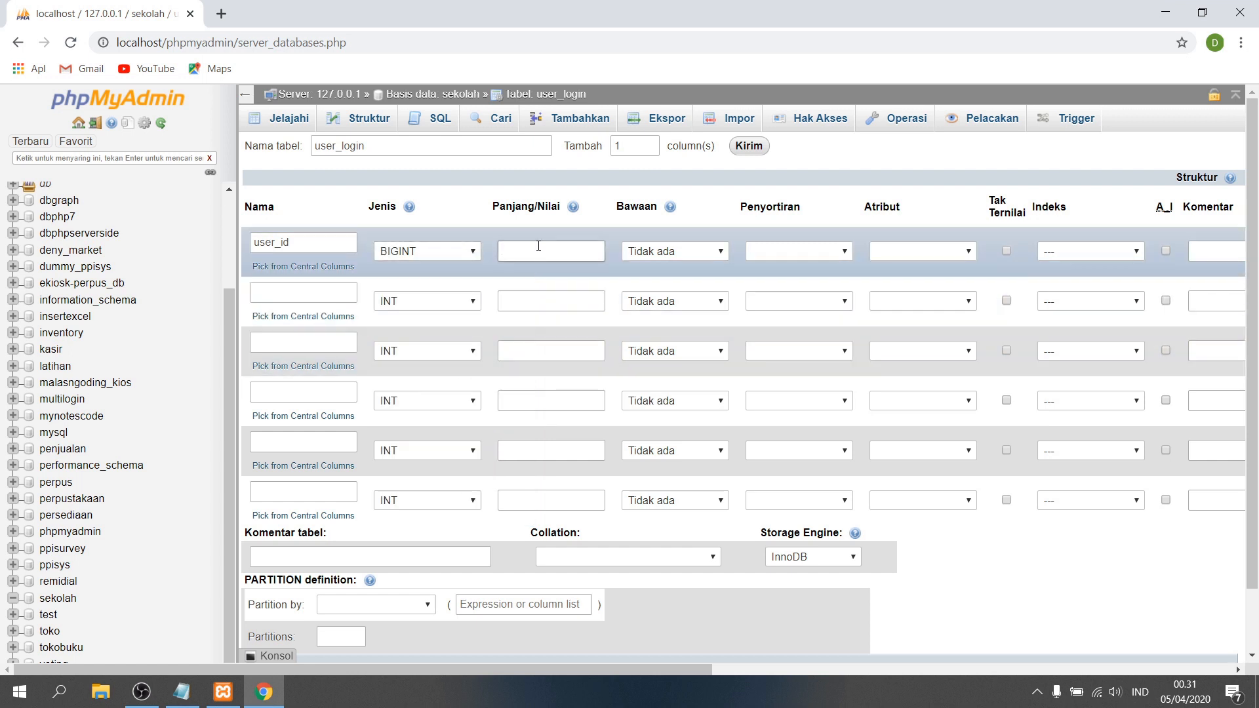
click(468, 254)
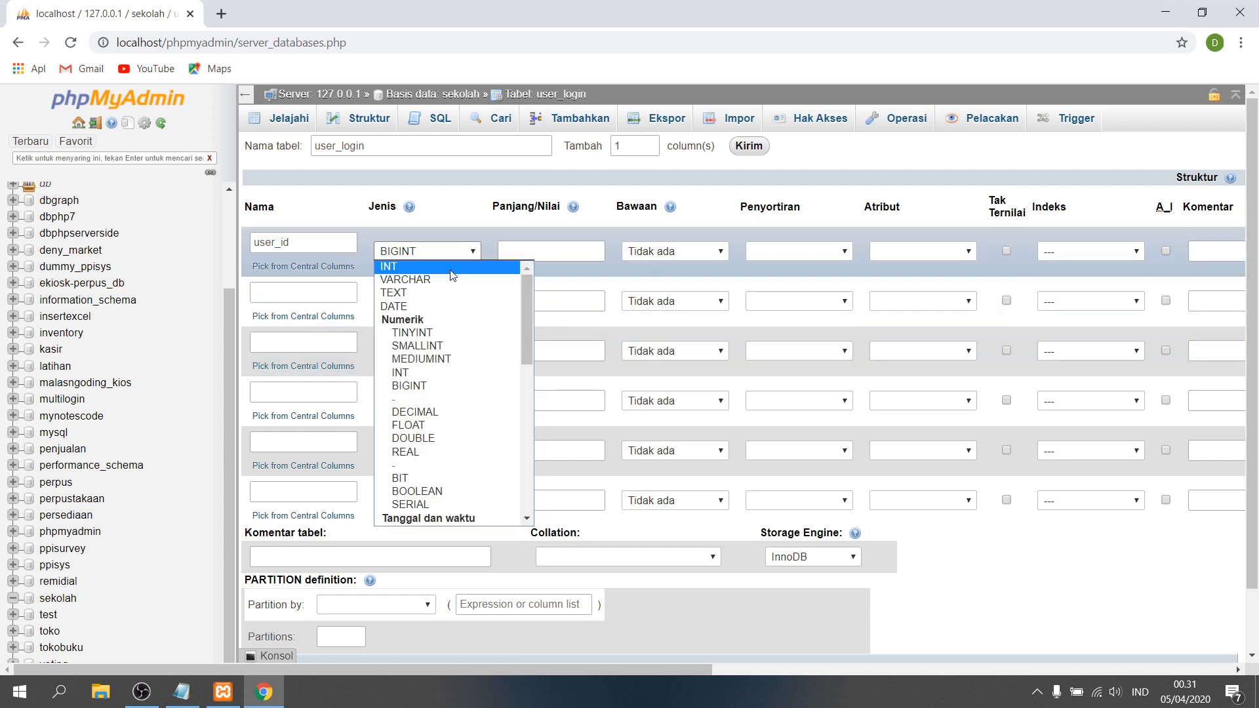
click(453, 264)
click(521, 251)
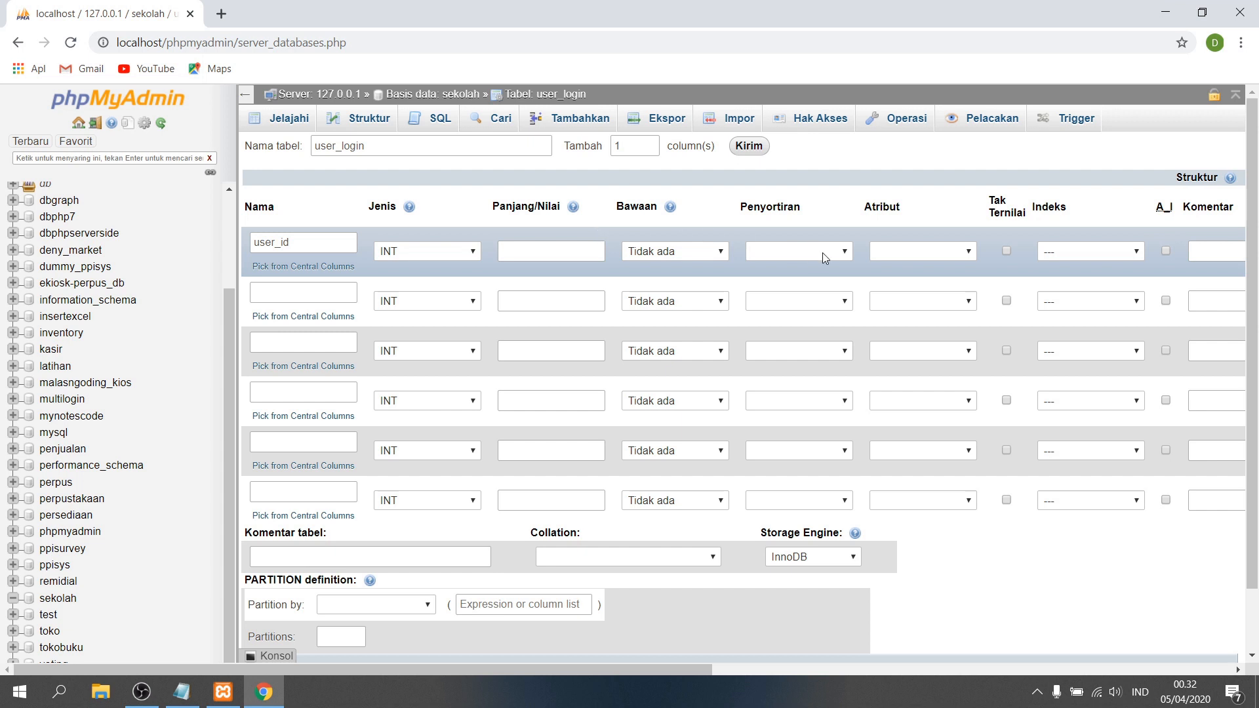
Step: Make the user_id column auto-increment with a PRIMARY index on it
click(663, 255)
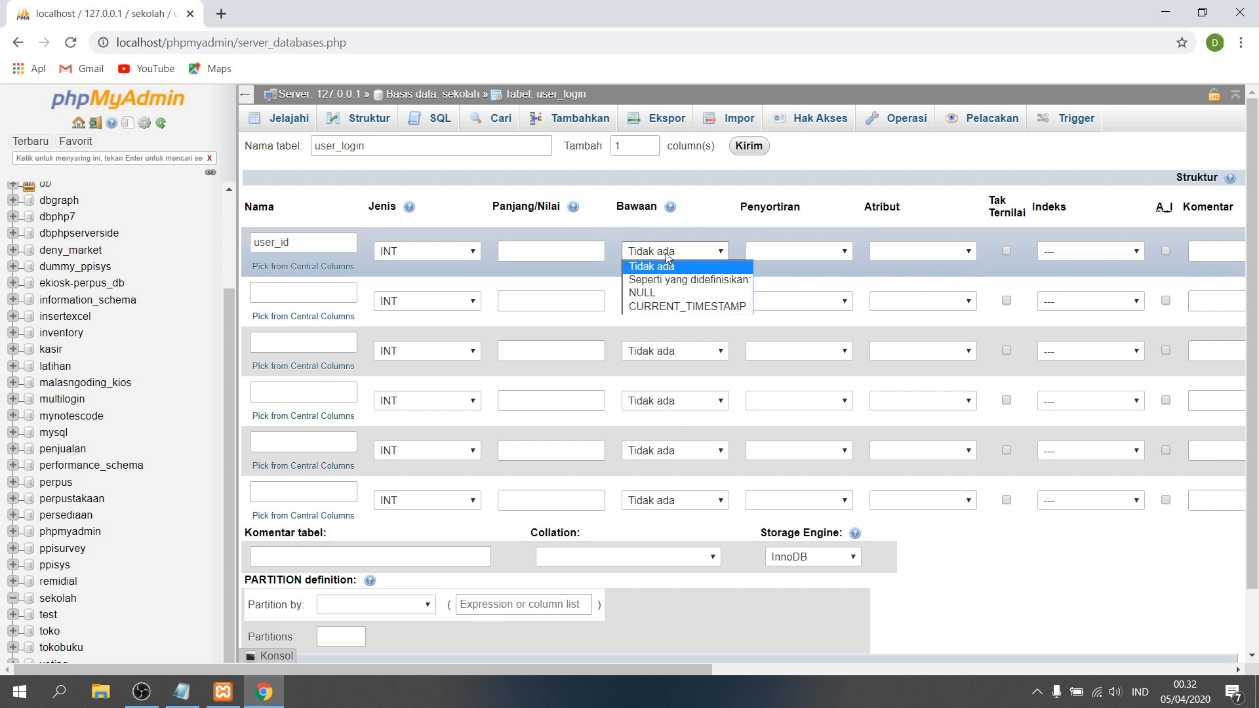
click(668, 257)
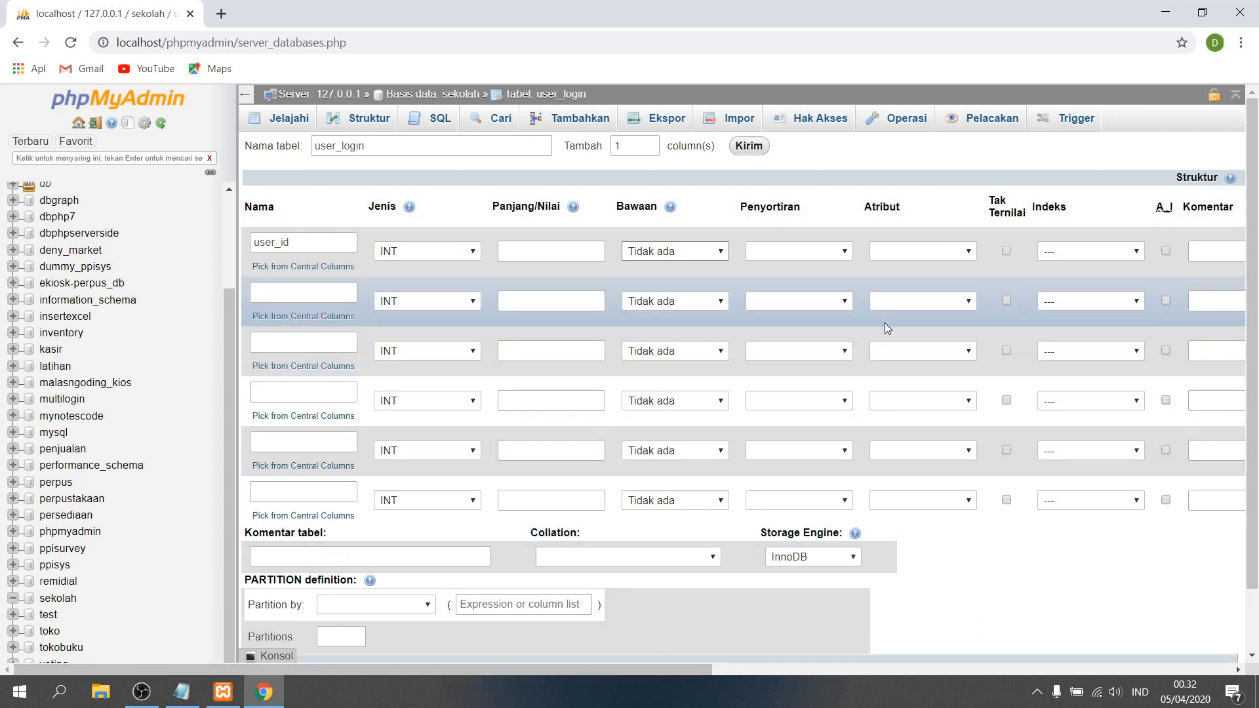
click(1165, 250)
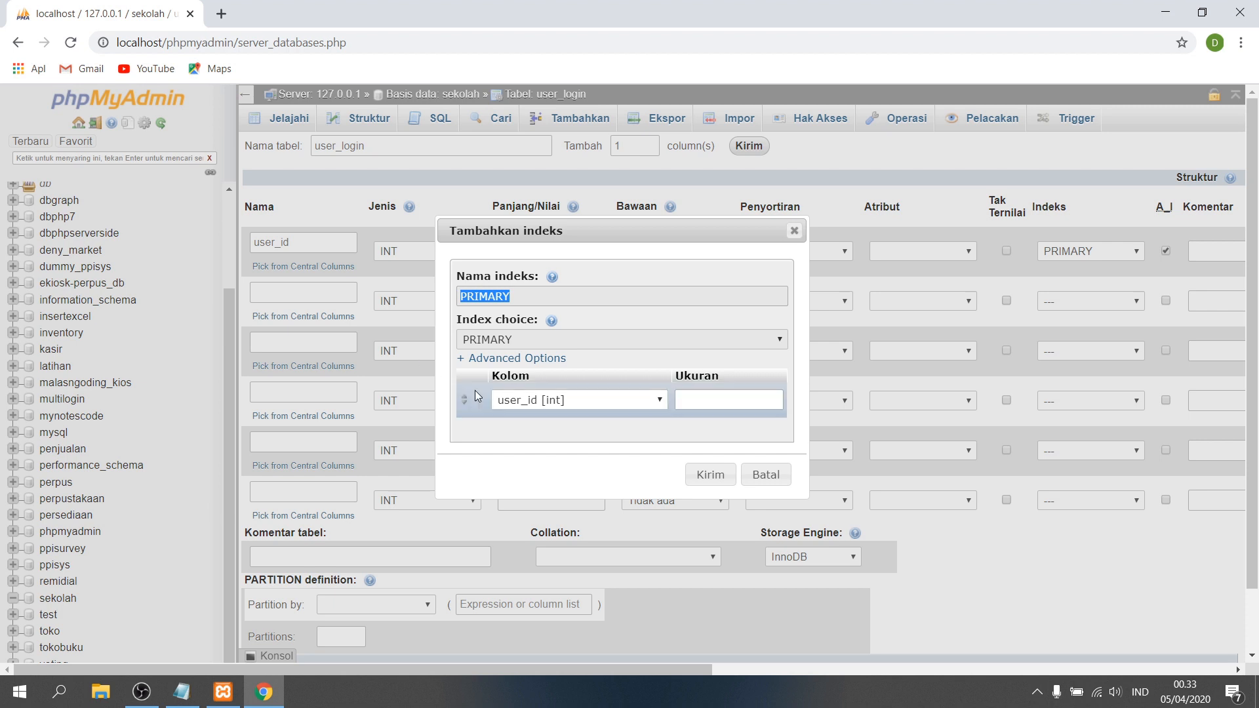
click(710, 474)
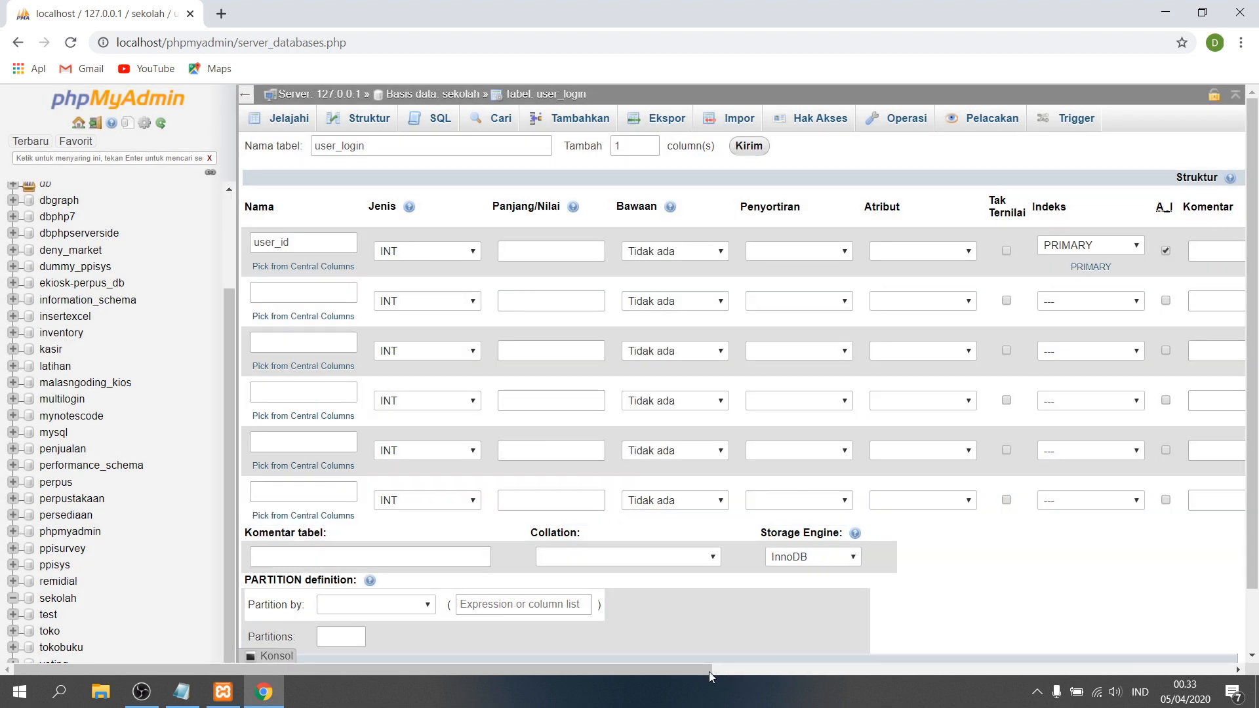
Step: Examine the remaining column settings, including comment, virtuality, move column and MIME type
drag(703, 666, 914, 668)
drag(817, 670, 926, 670)
click(897, 252)
click(941, 226)
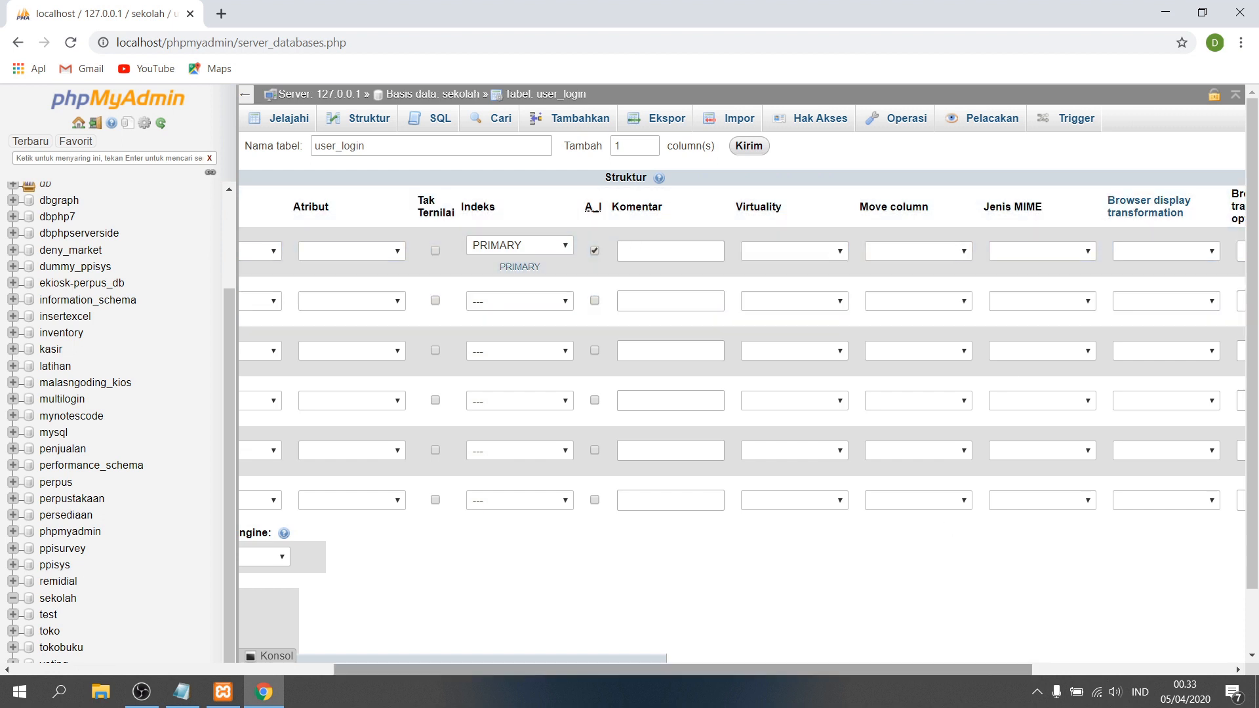
click(926, 679)
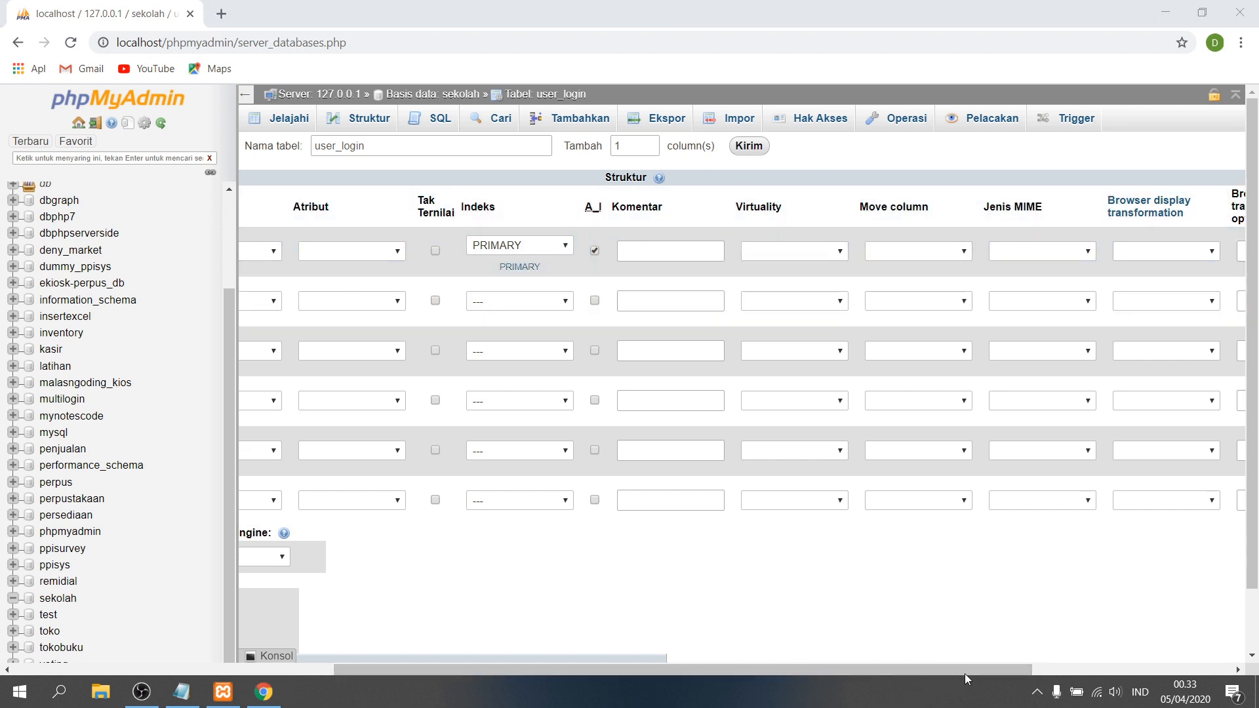
drag(961, 671, 675, 680)
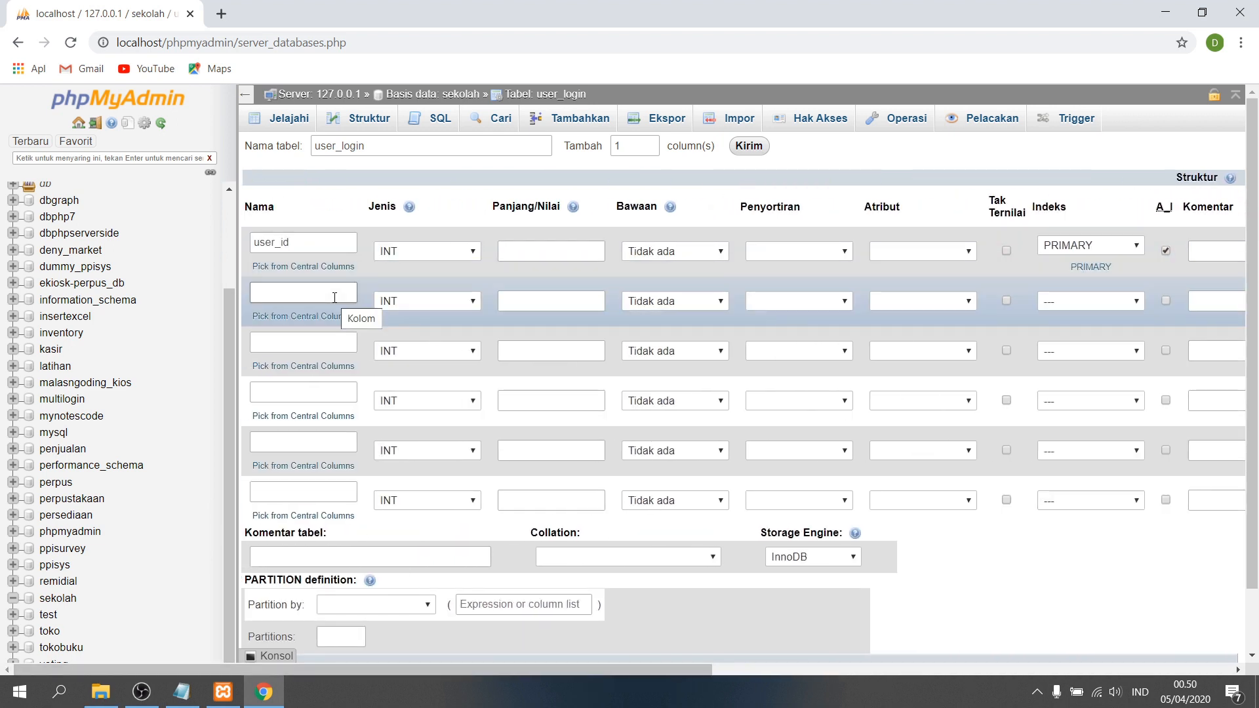
Step: Define the second column as username with type VARCHAR and length 50
click(335, 298)
text(username)
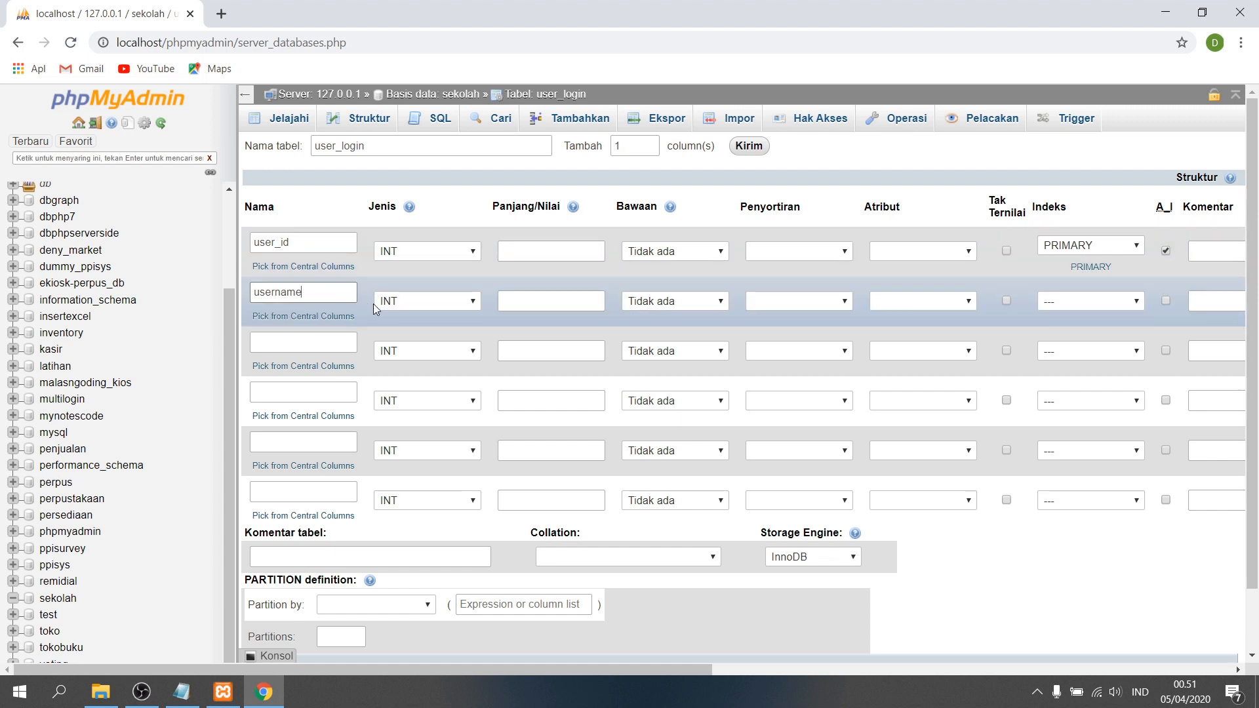
click(420, 300)
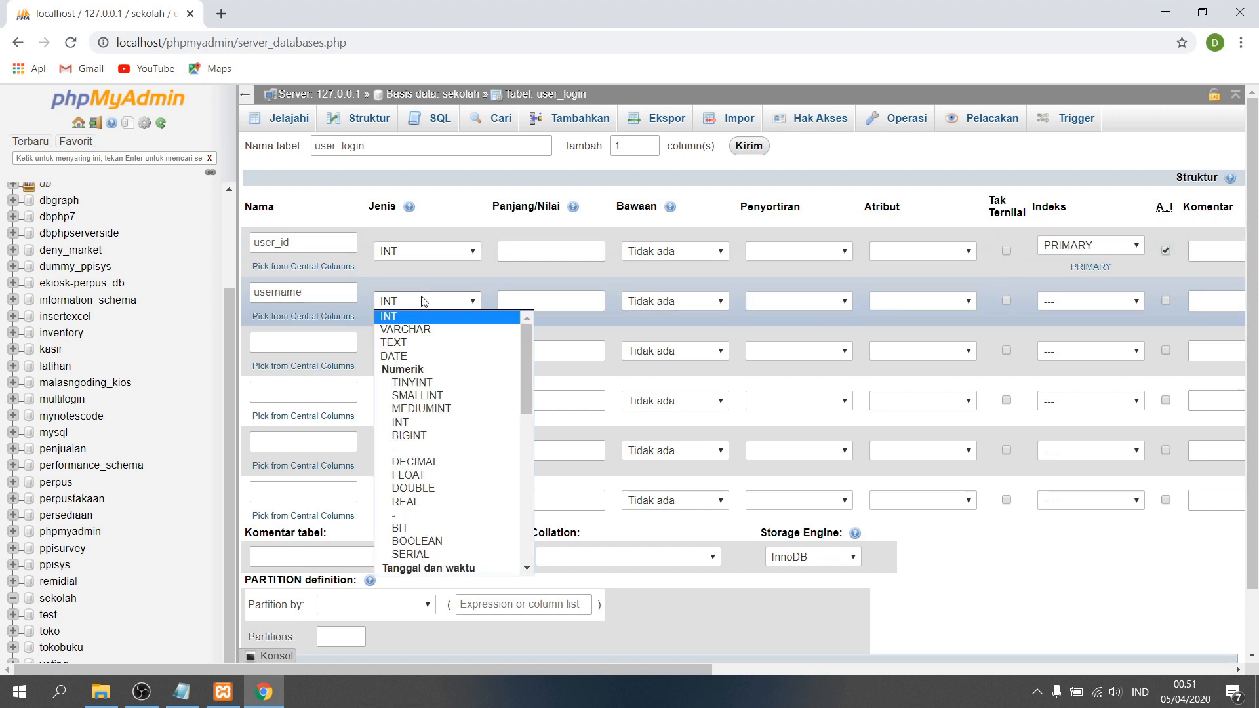
click(429, 330)
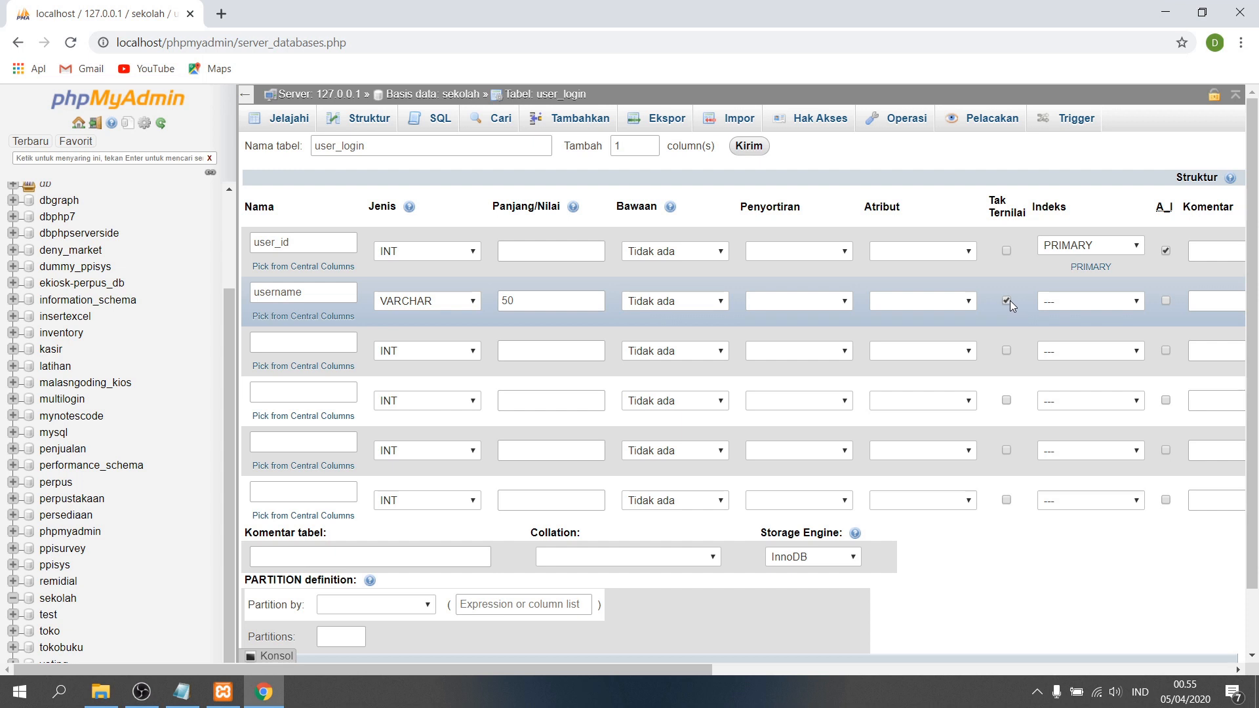
Step: Try NULL as the username column's default value, and restore the default to Tidak ada with nulls disallowed
click(671, 303)
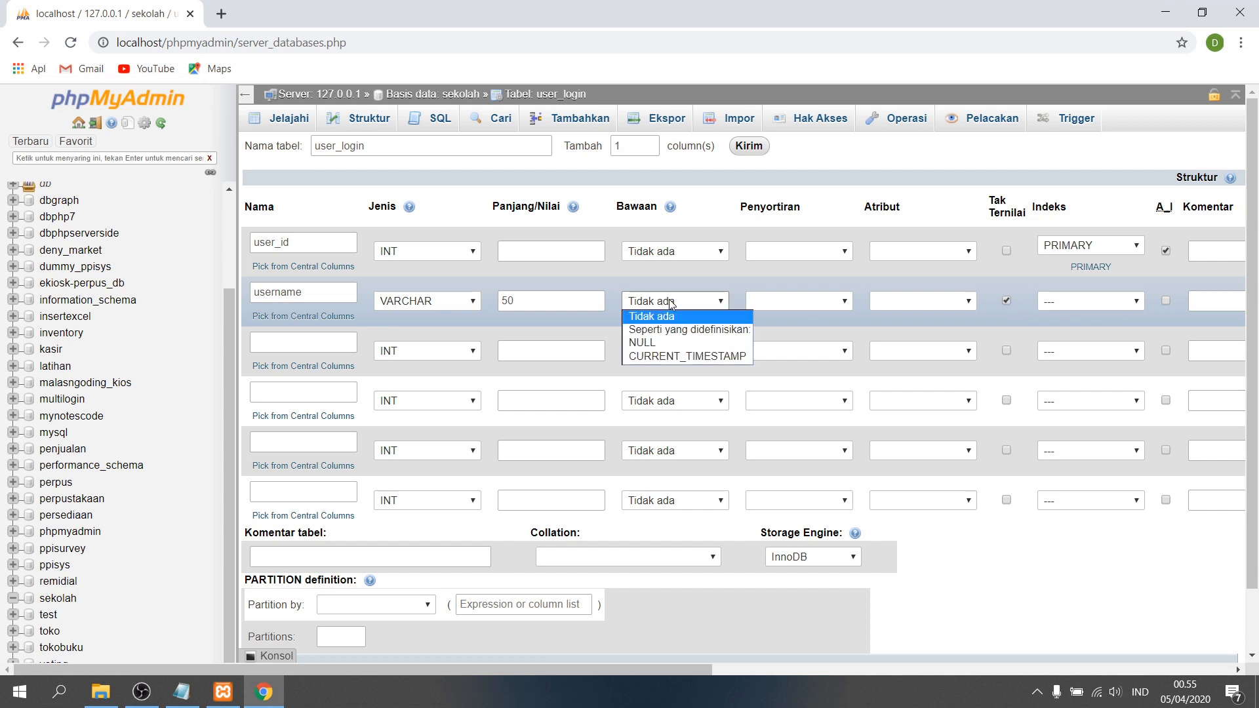
click(656, 340)
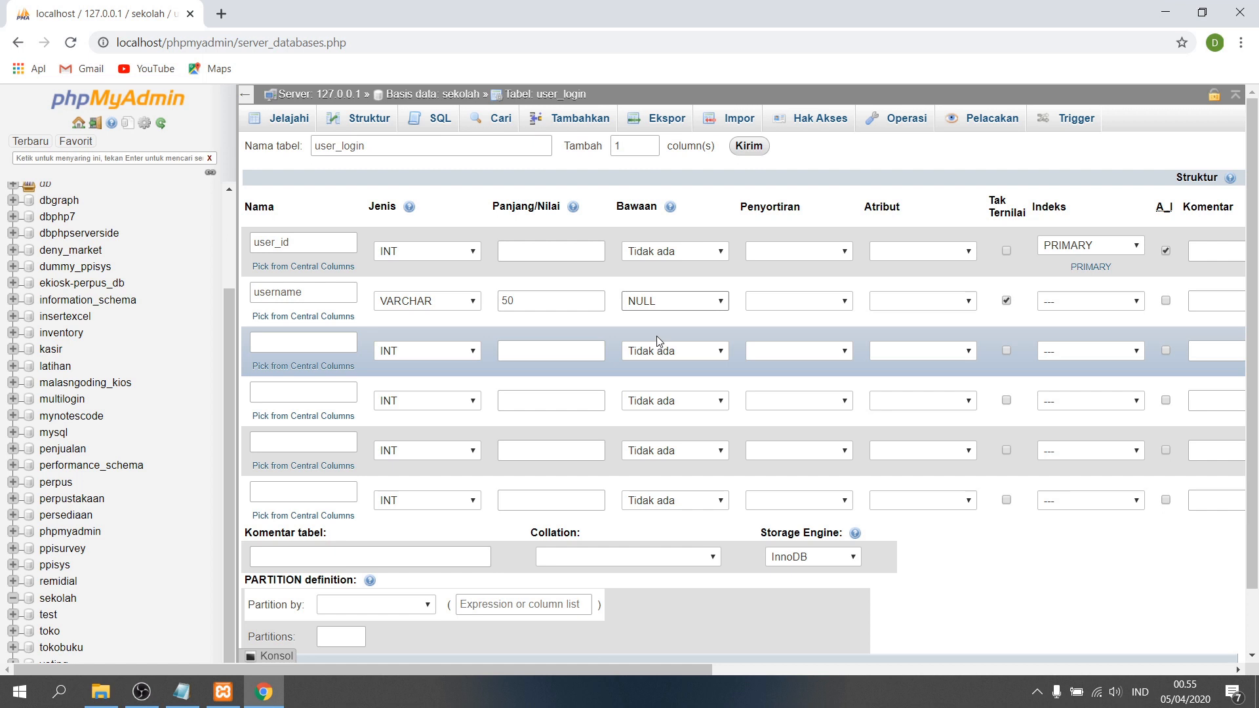
click(1006, 301)
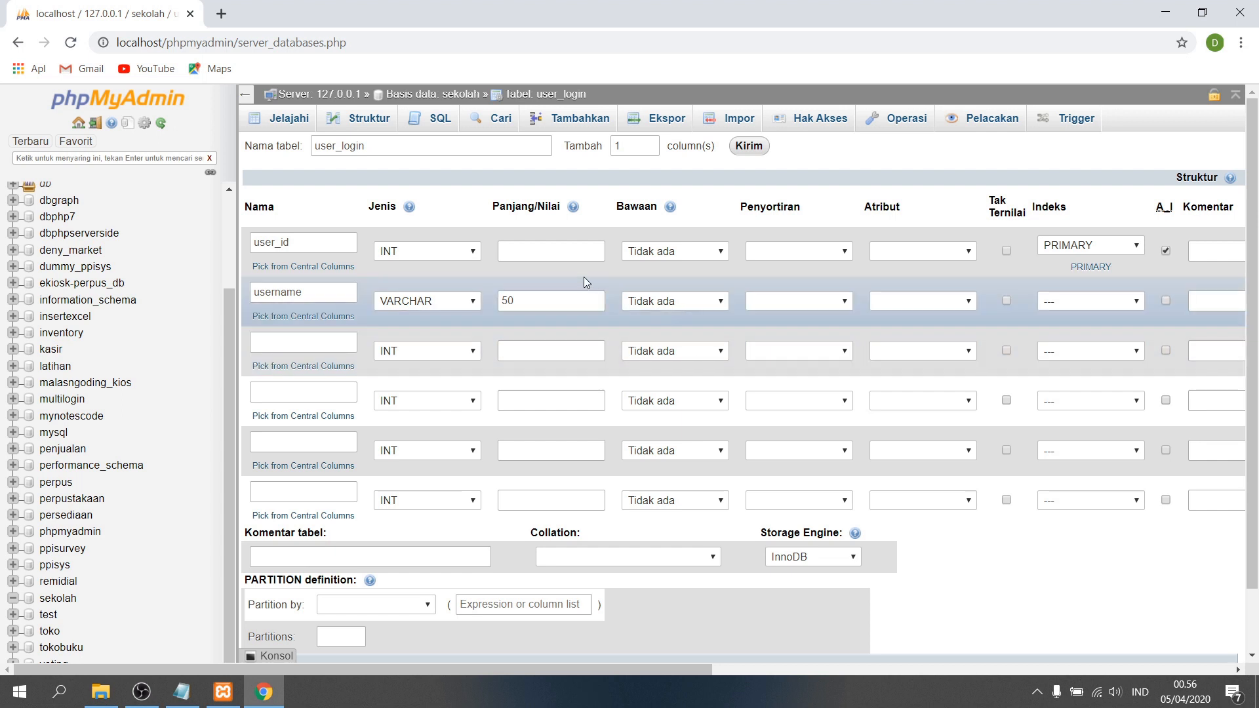
click(703, 300)
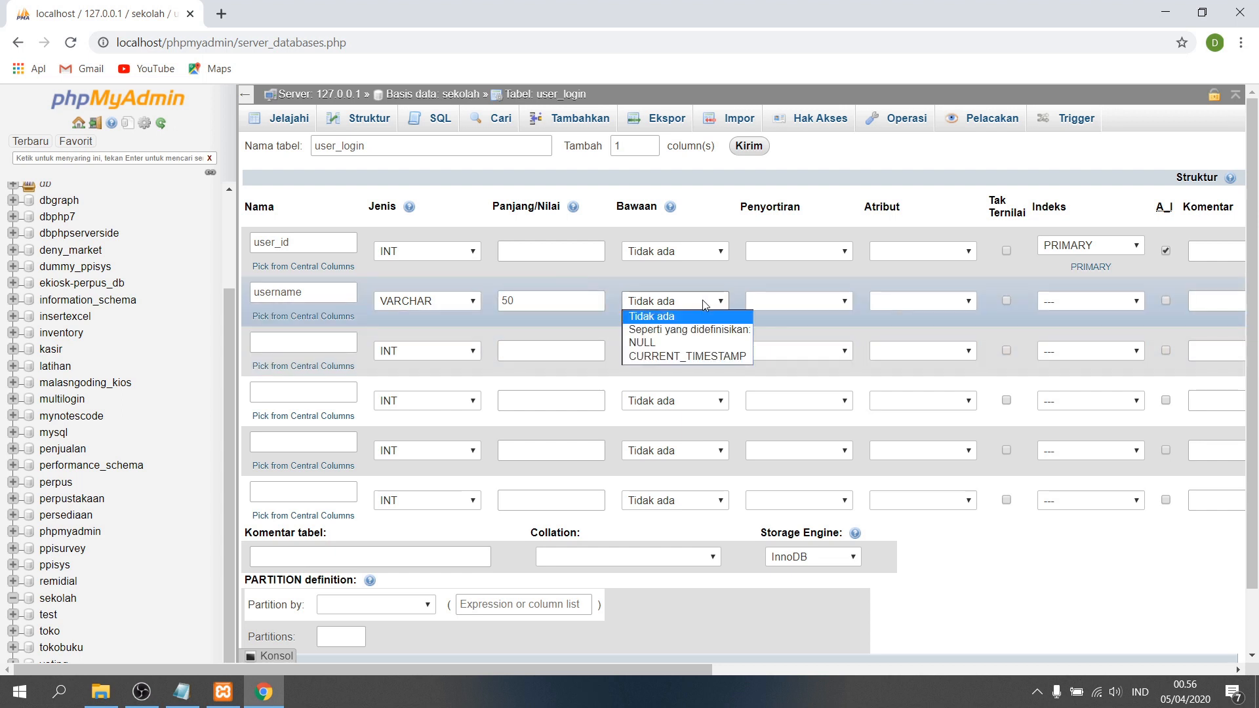
click(682, 344)
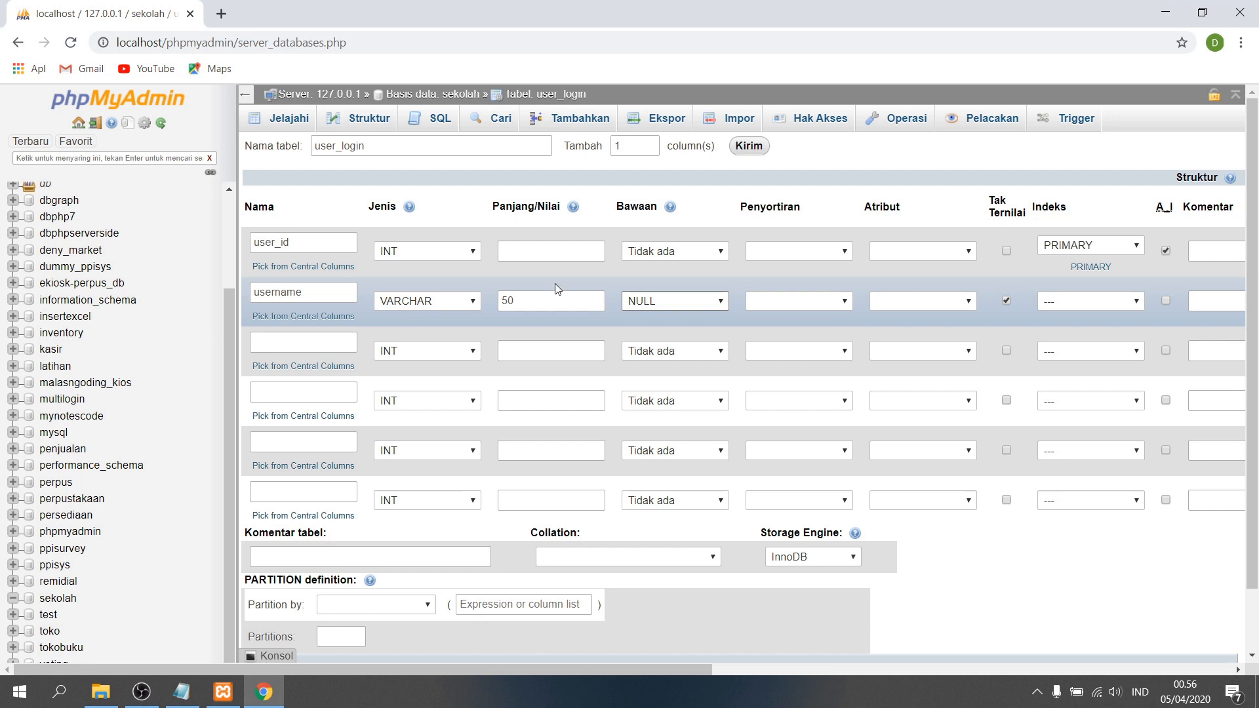
click(1006, 301)
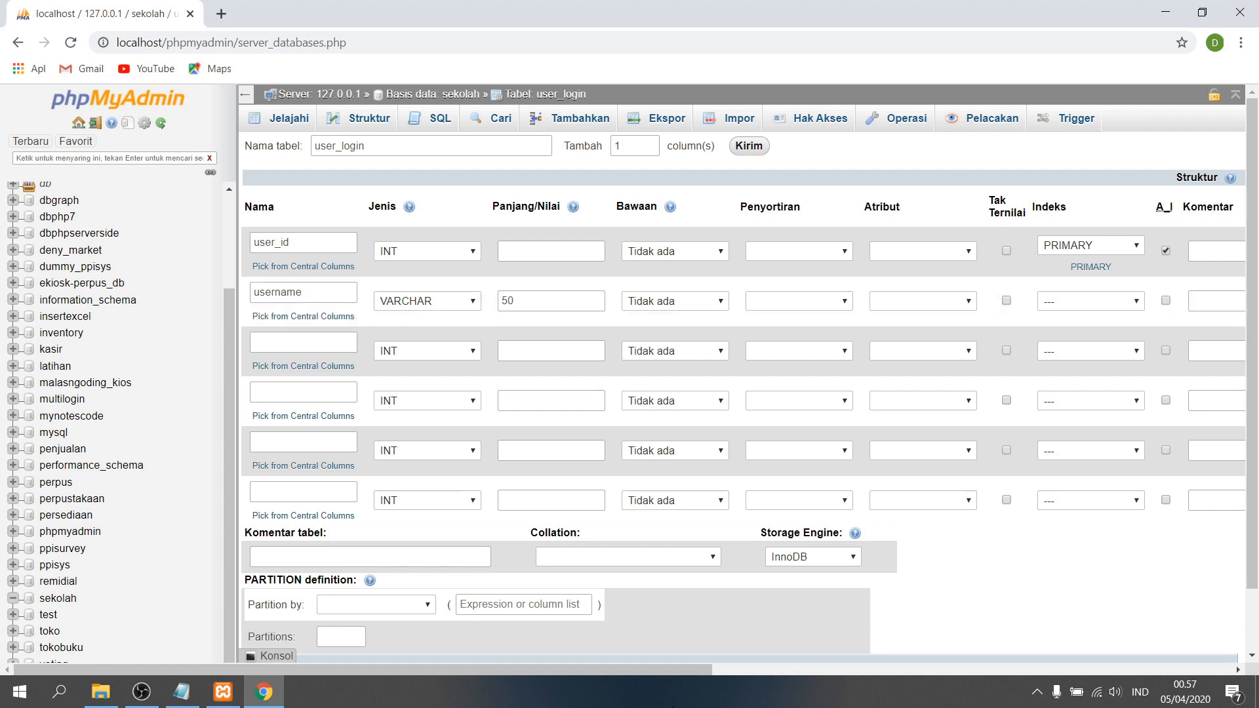
Step: Define the third column as password with type VARCHAR and length 50, keeping the default at Tidak ada
drag(689, 672, 636, 655)
text(password)
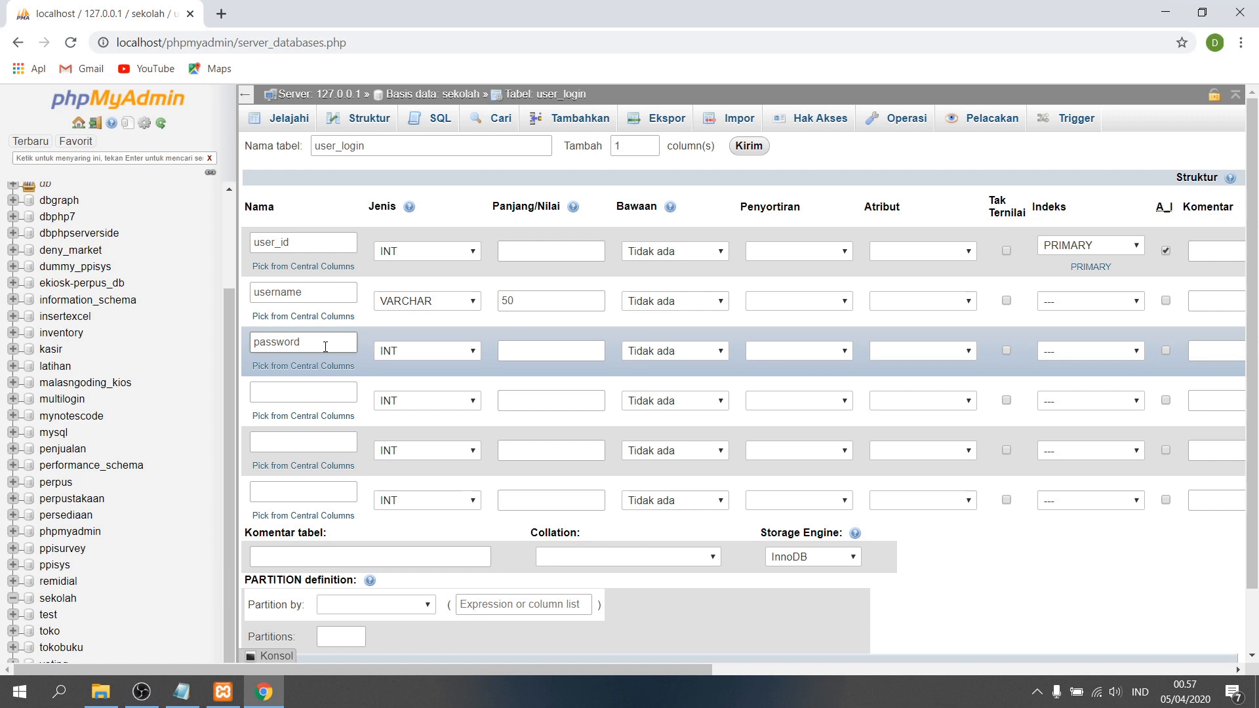
click(409, 356)
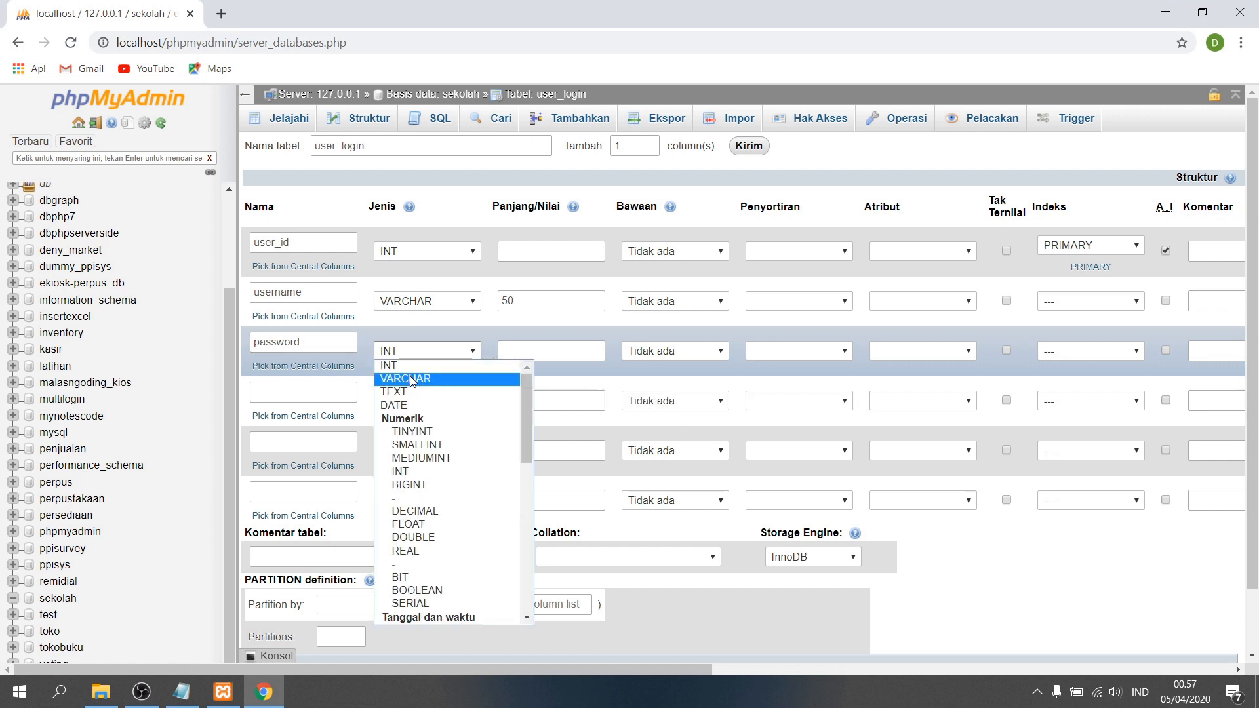
click(412, 380)
click(540, 354)
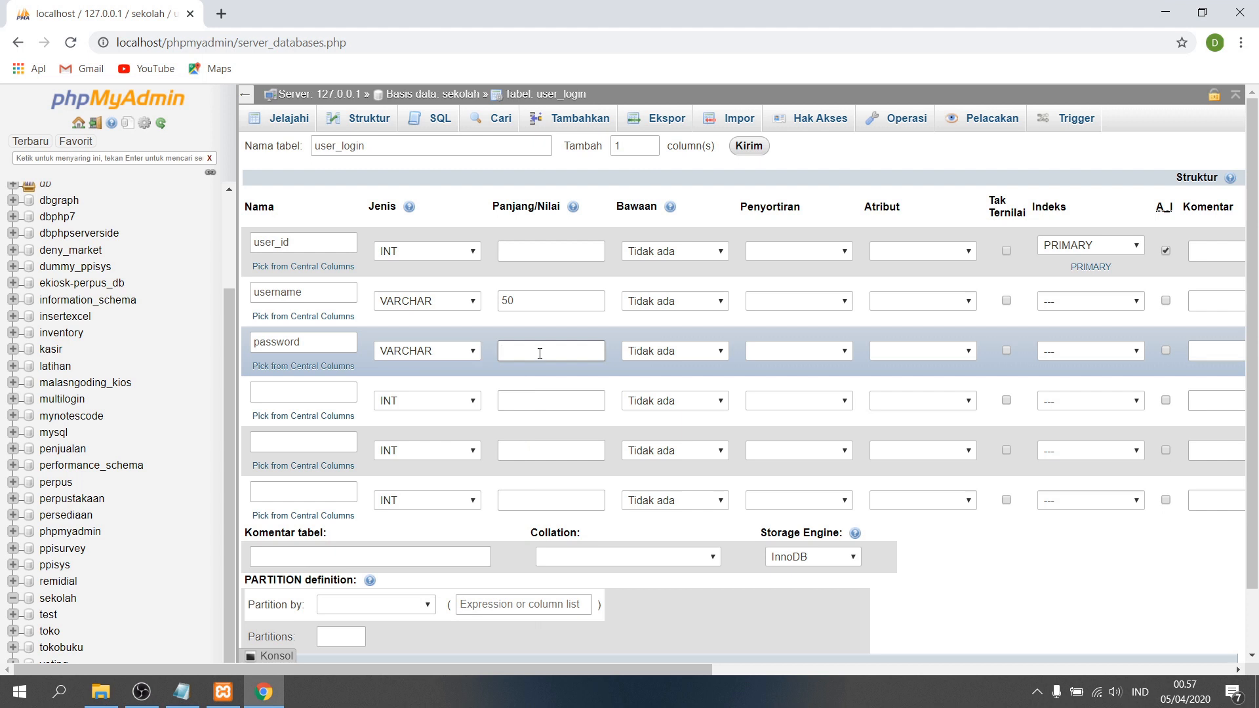
text(50)
click(713, 354)
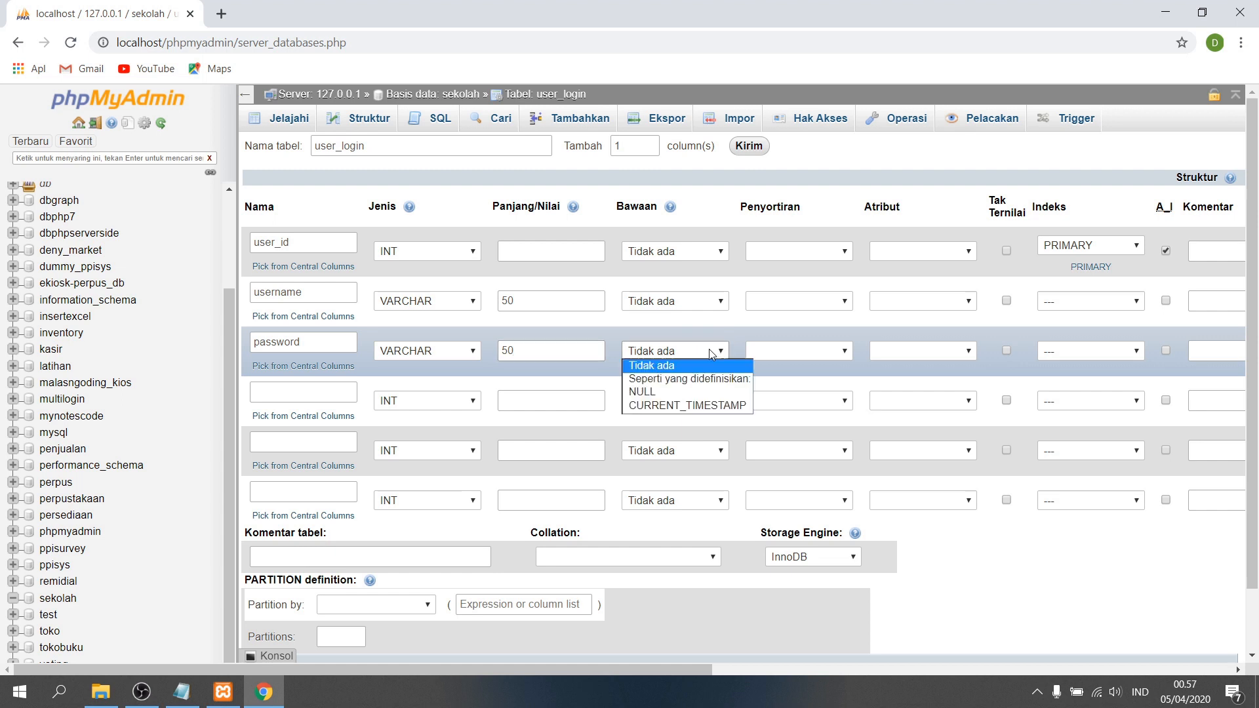
click(752, 346)
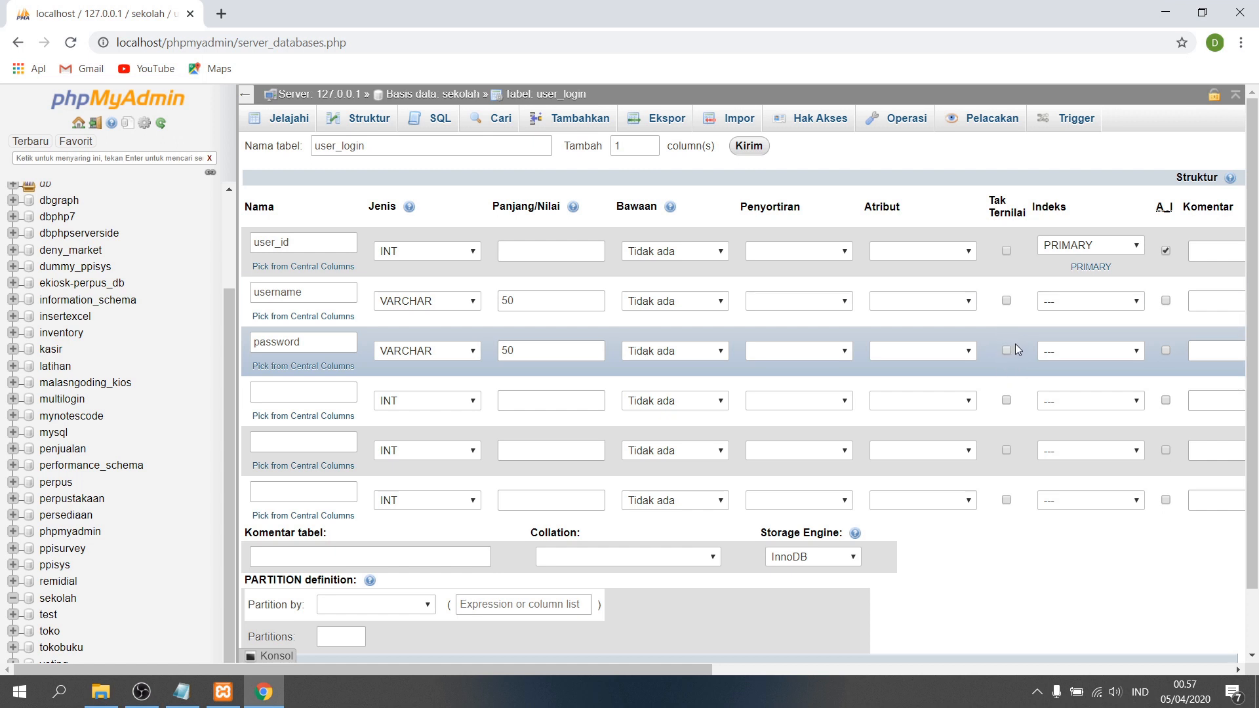
Step: Define the fourth column as nama with type VARCHAR and length 100, keeping the default at Tidak ada
click(330, 396)
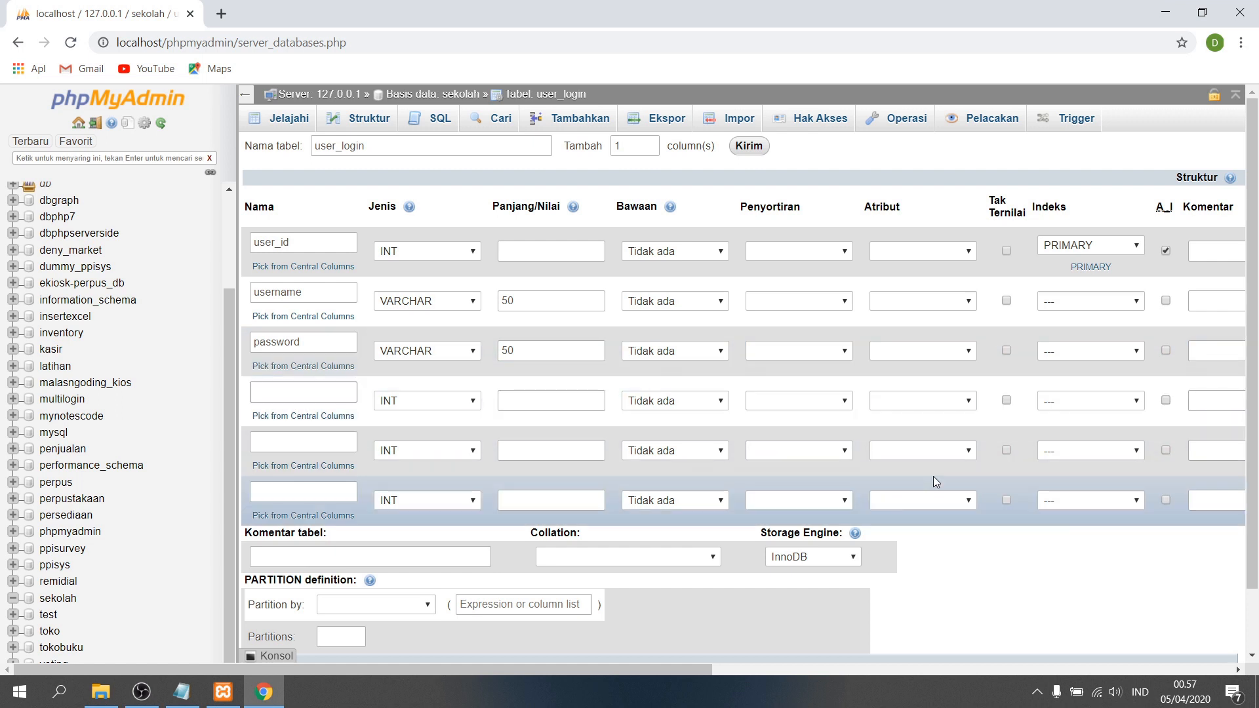
text(nama)
click(445, 399)
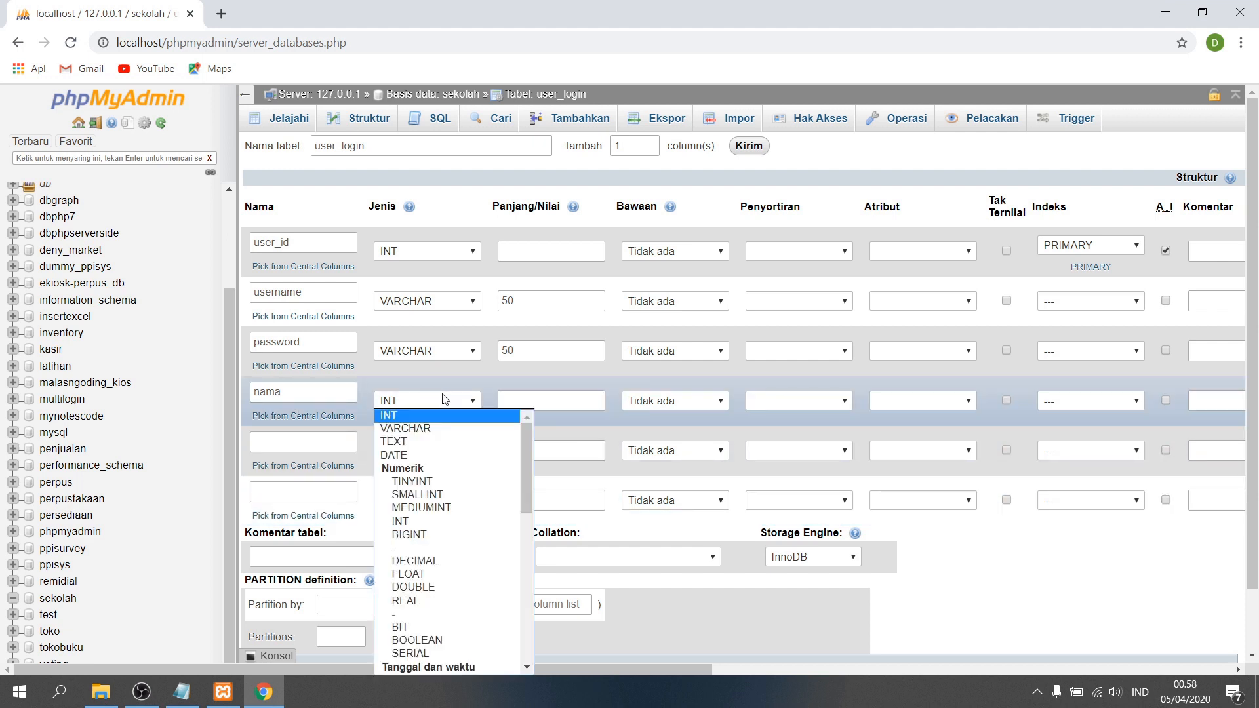
click(436, 428)
click(514, 398)
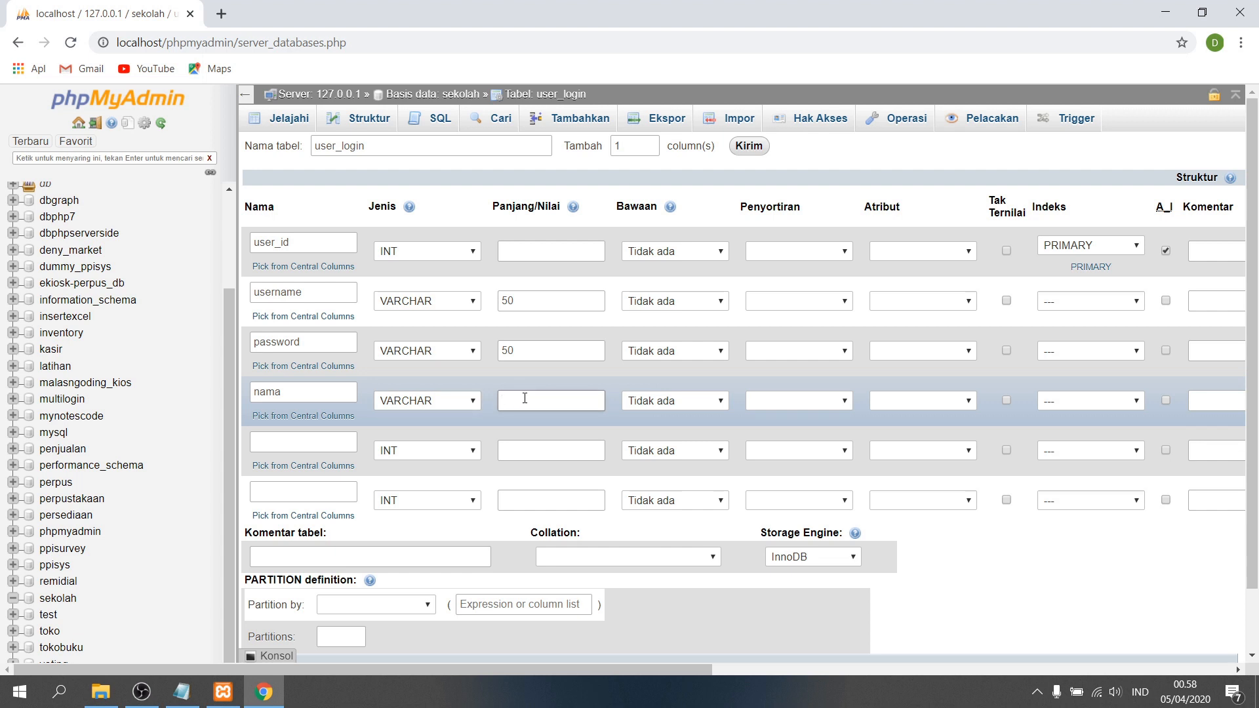
text(100)
click(722, 402)
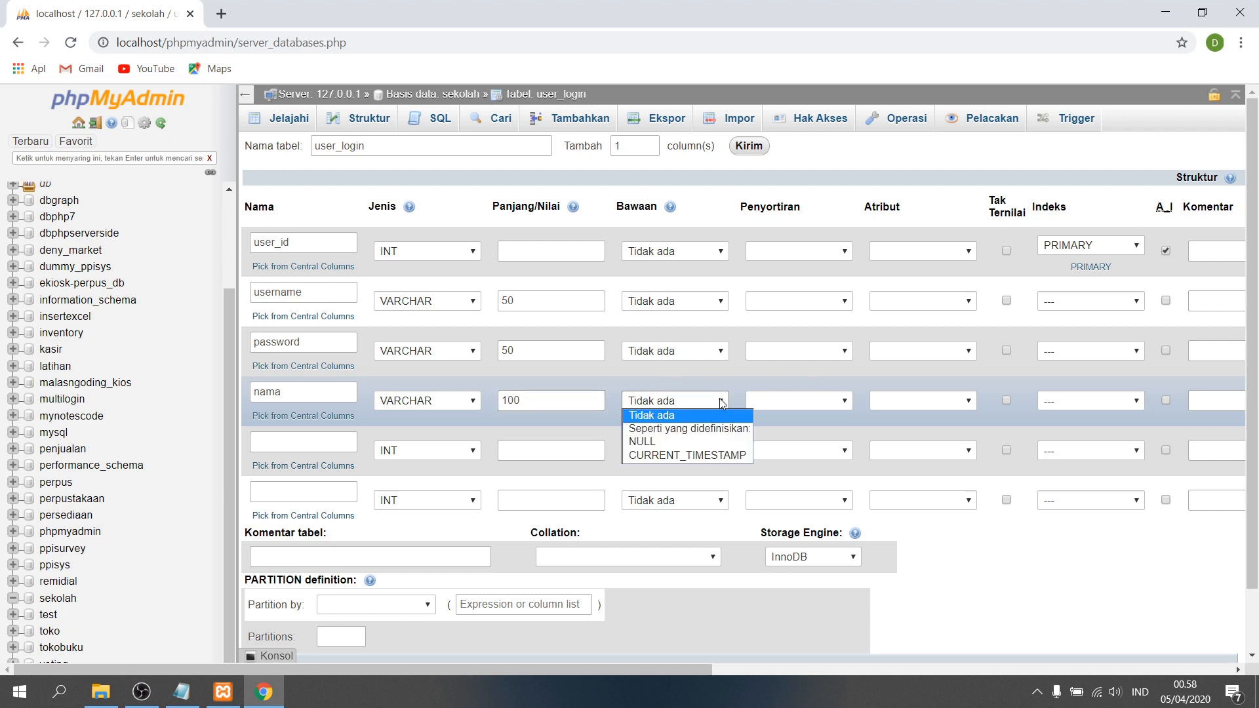
click(758, 381)
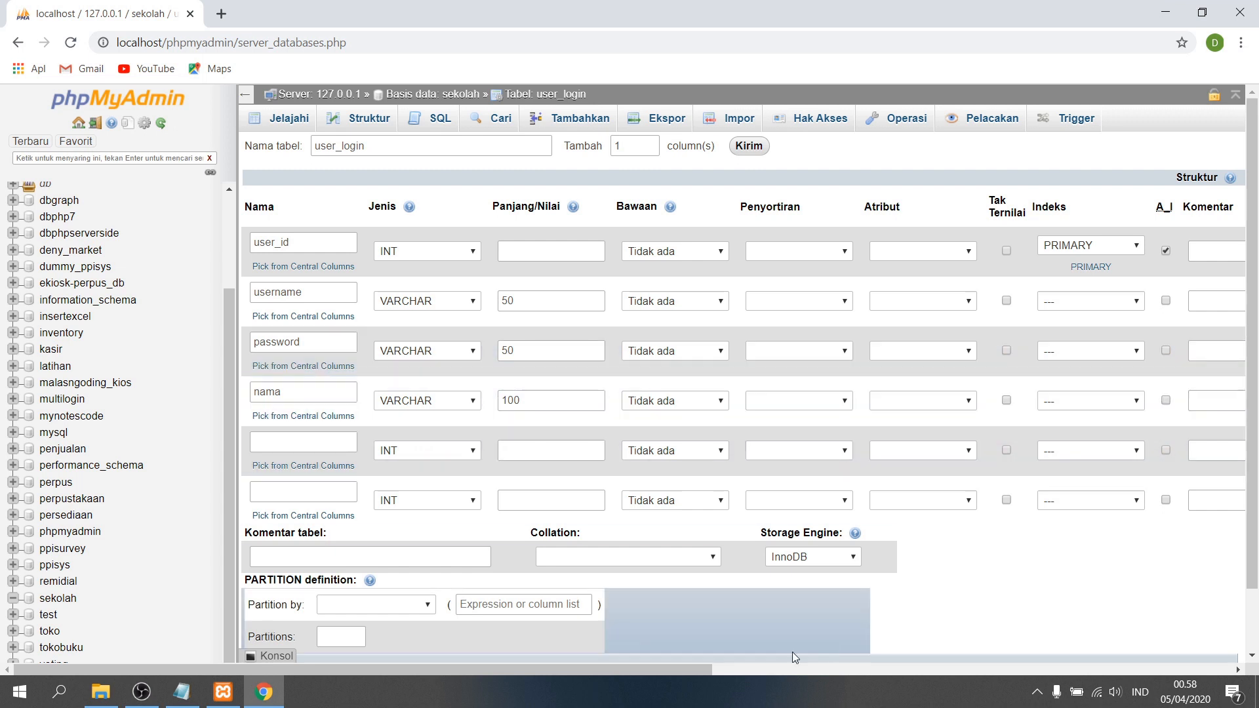
Step: Name the fifth column level and set its length to 3, keeping type INT and the default Tidak ada
drag(698, 666, 668, 665)
click(333, 438)
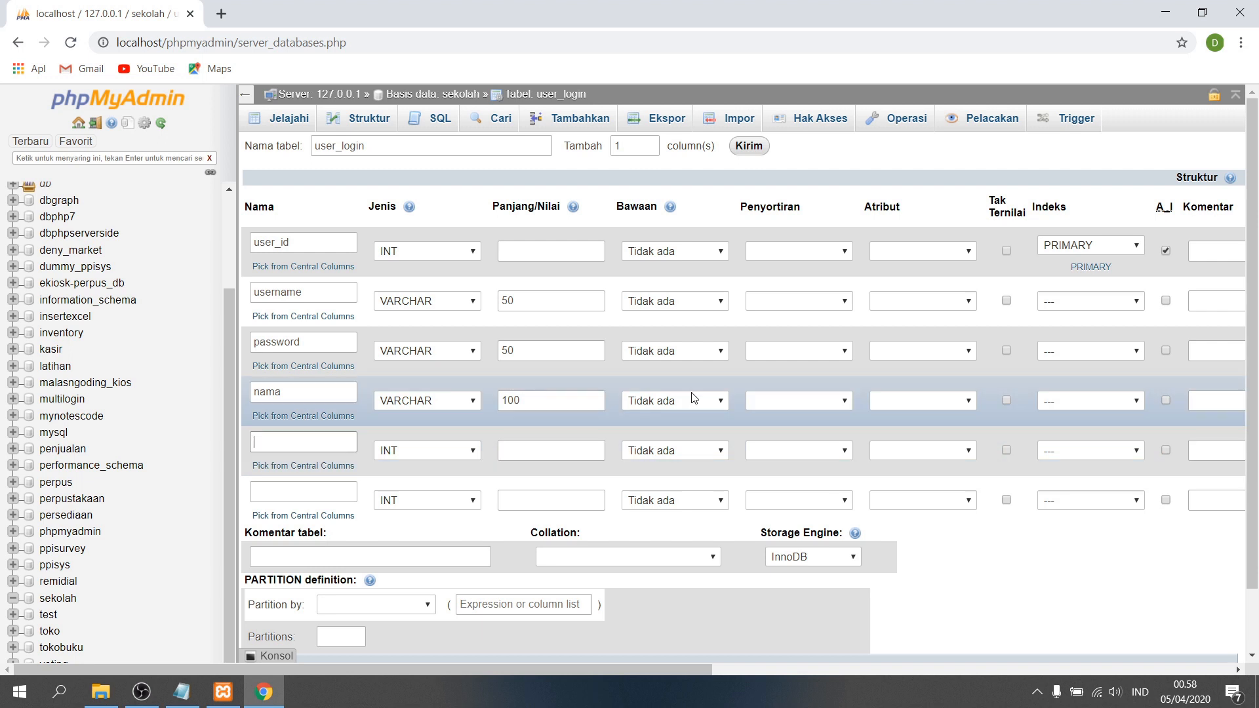
text(level)
scroll(694, 397, down, 2)
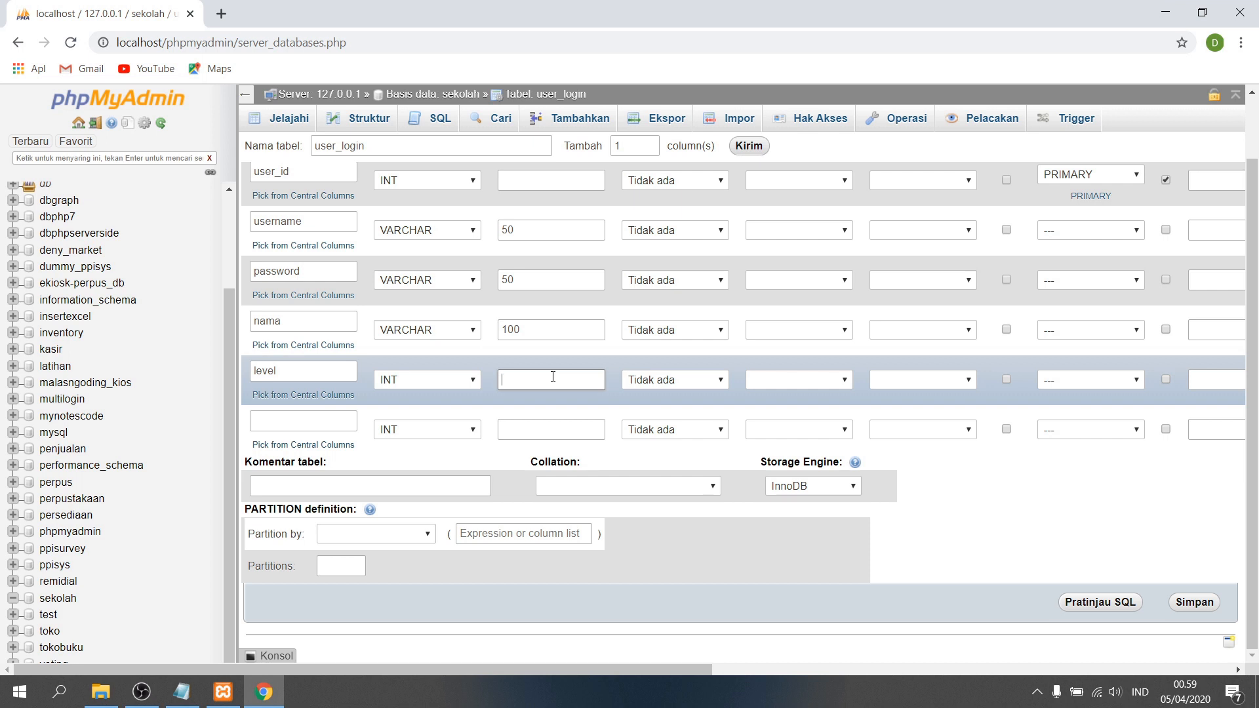
scroll(537, 406, up, 1)
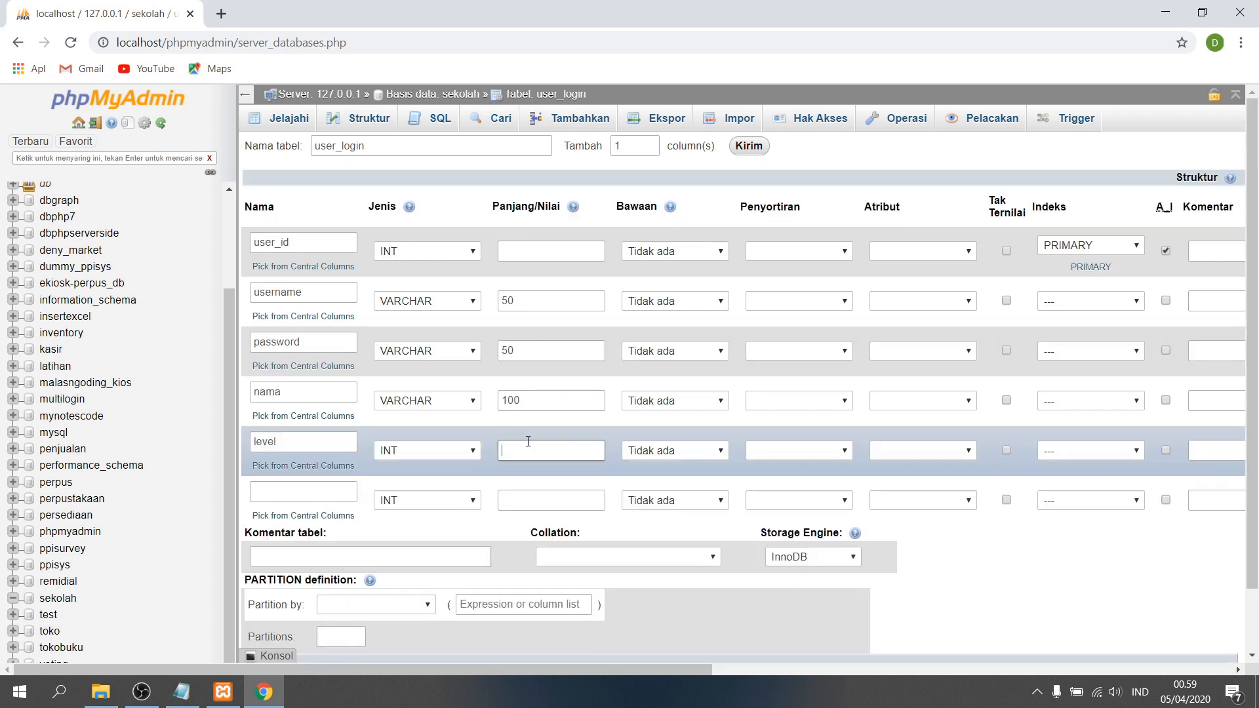
text(3)
click(799, 420)
click(728, 453)
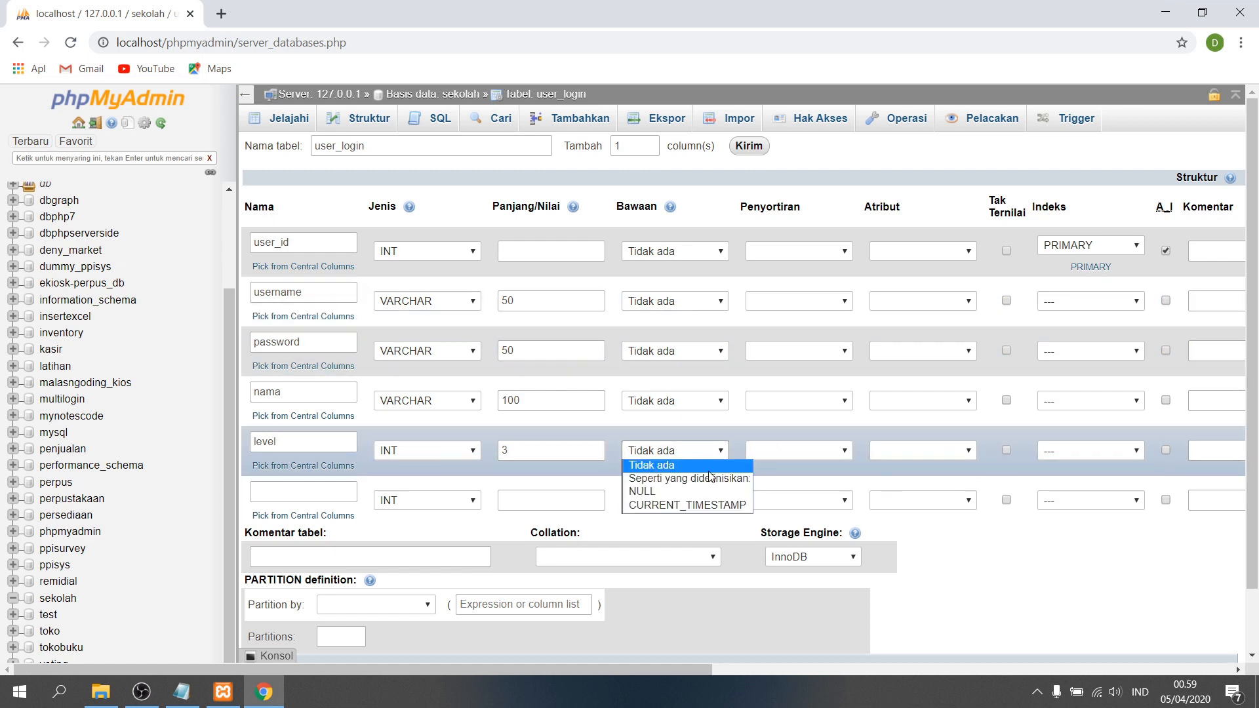
click(971, 428)
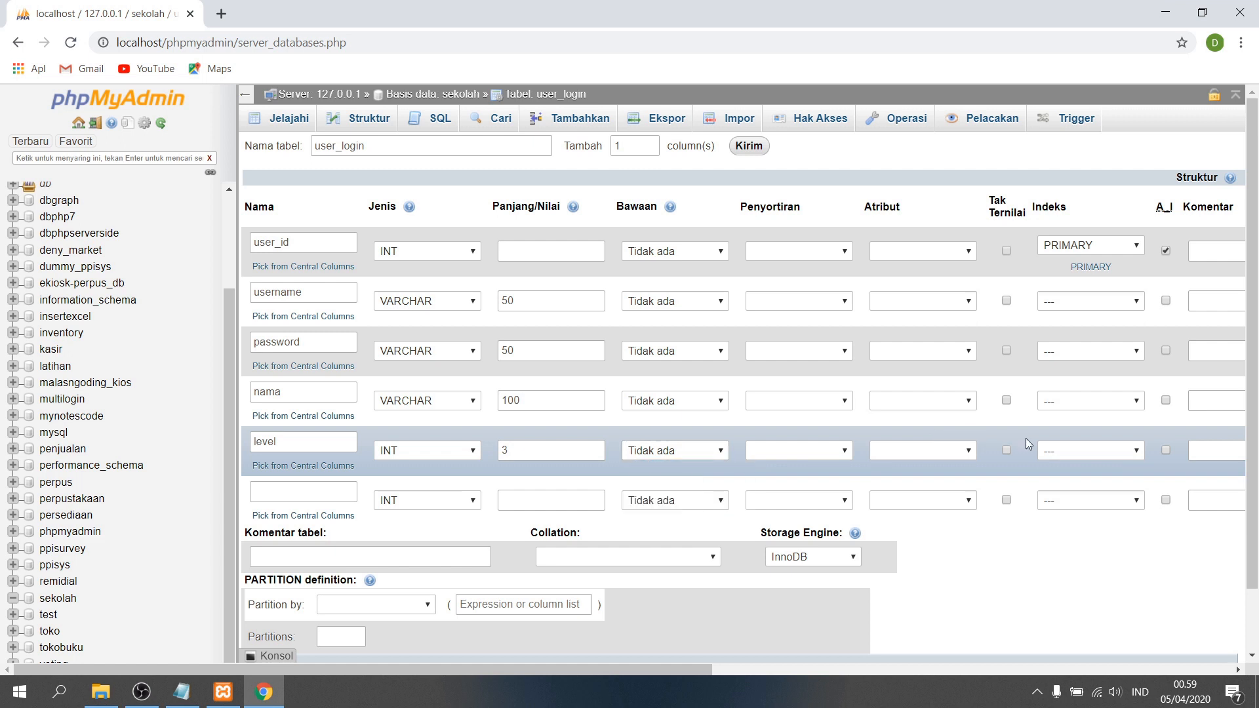
Step: Add a comment to the level column listing its codes: 1 = administrator, kepala sekolah, 3=guru, 4=staff, 5=murid
drag(686, 671, 785, 678)
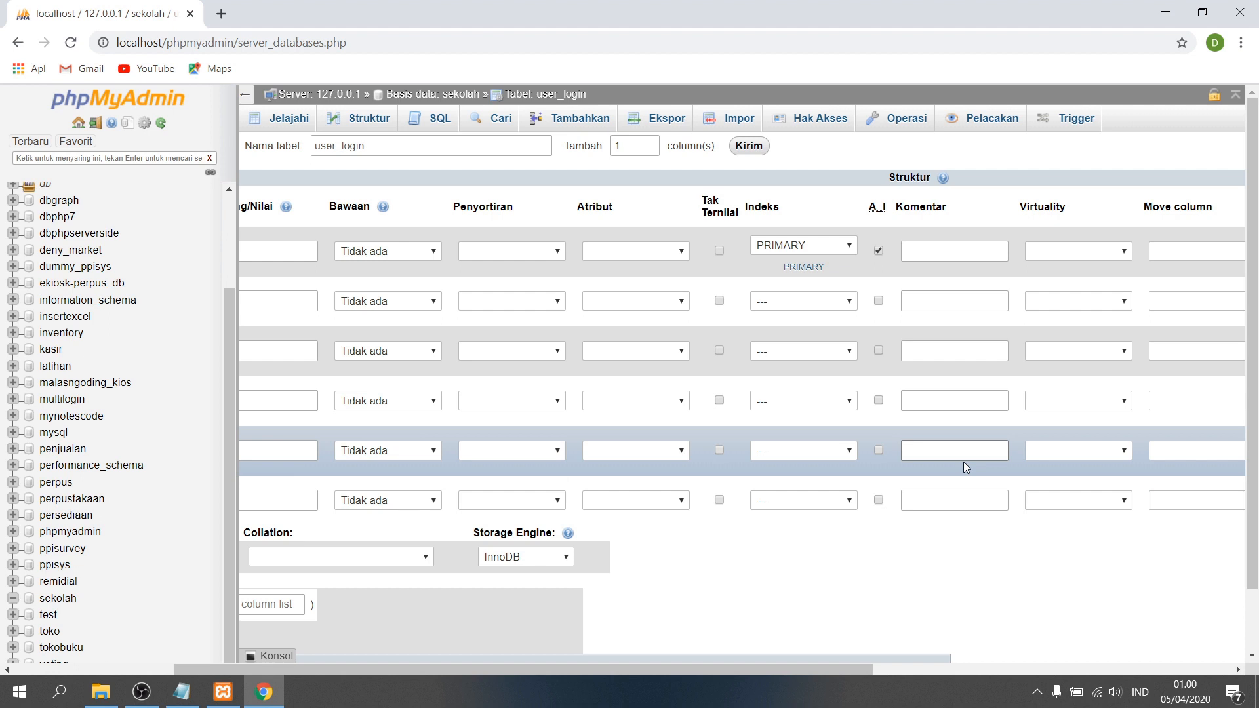
text(1)
text( =)
text(kepala)
text( sekolah)
text(, 3=)
text(guru)
text(, )
text(4,)
key(BackSpace)
text(=)
text(staff)
text(, )
text(5)
text(=)
text(murid)
drag(842, 674, 632, 666)
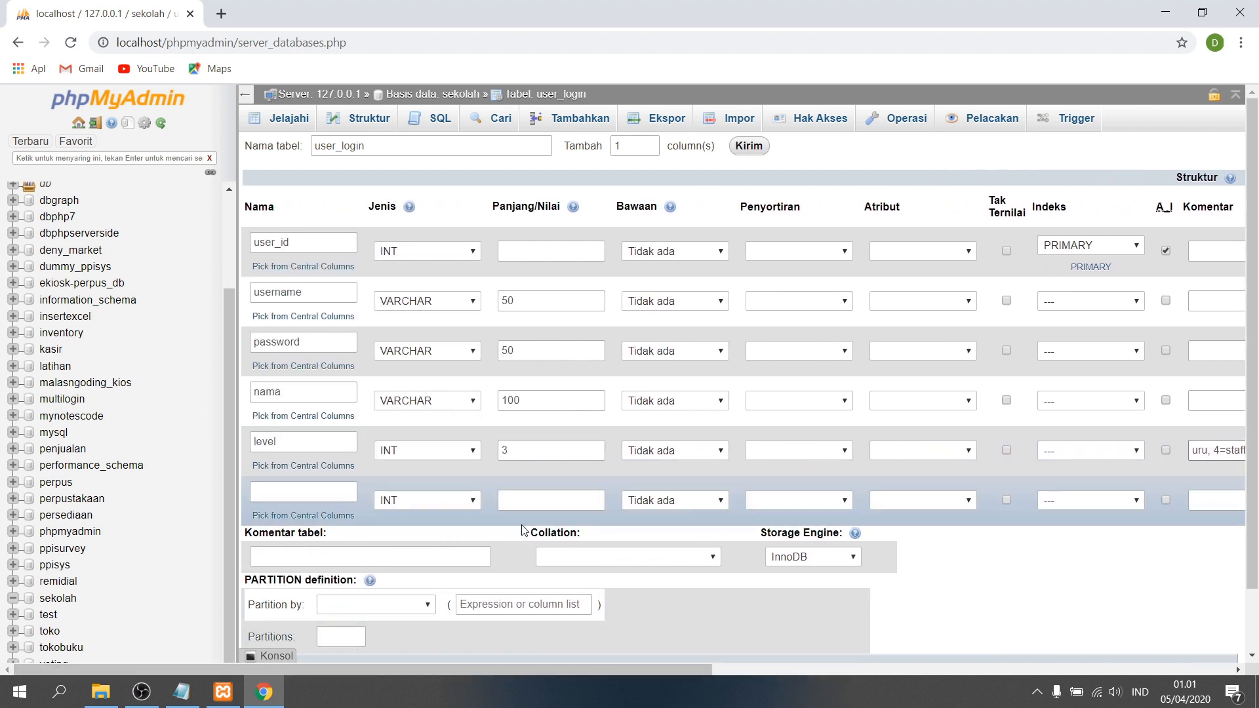
Step: Name the sixth column status and set its length to 1
scroll(522, 530, down, 2)
click(303, 416)
text(sta)
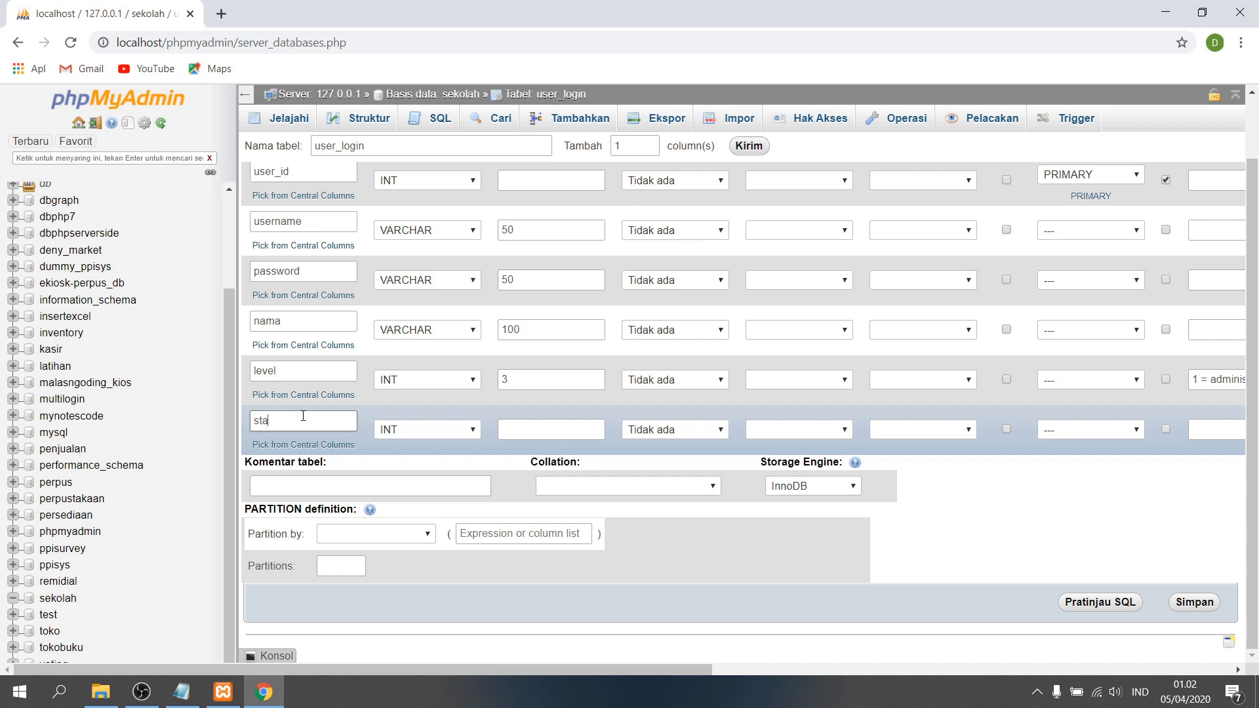
text(u)
key(BackSpace)
text(tus)
click(515, 426)
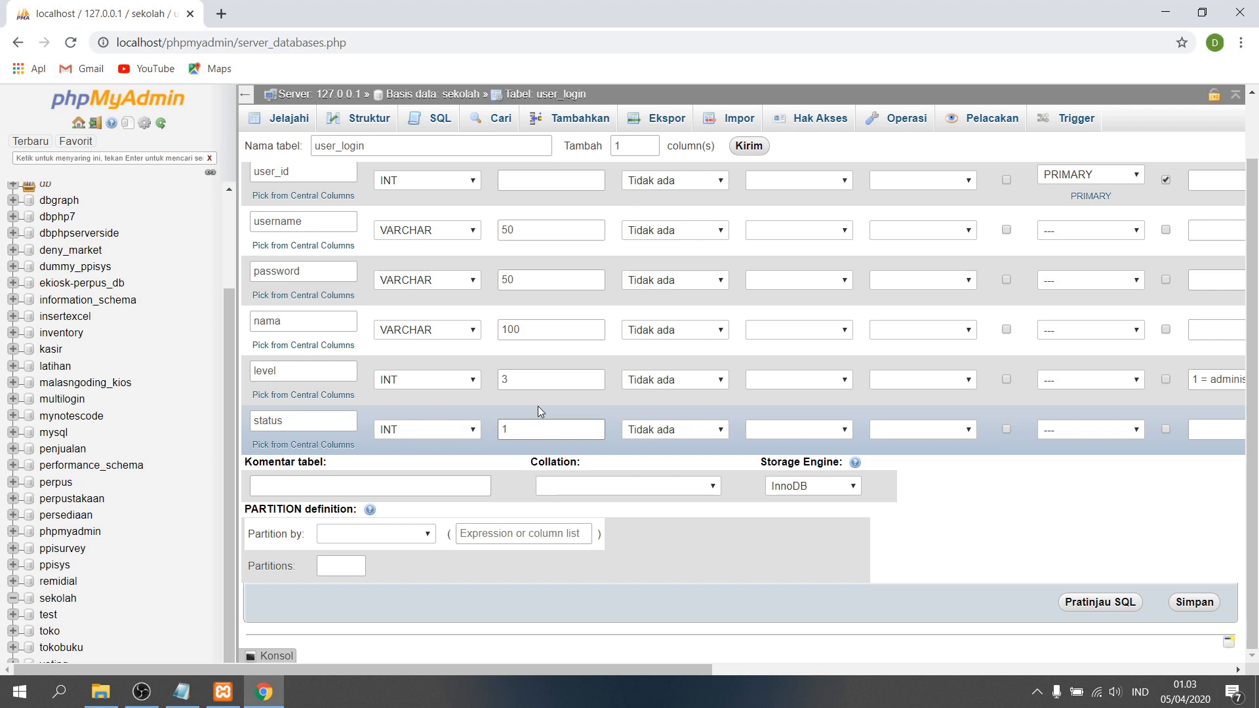
Step: Set the status column's default to Seperti yang didefinisikan with the value 1
click(645, 431)
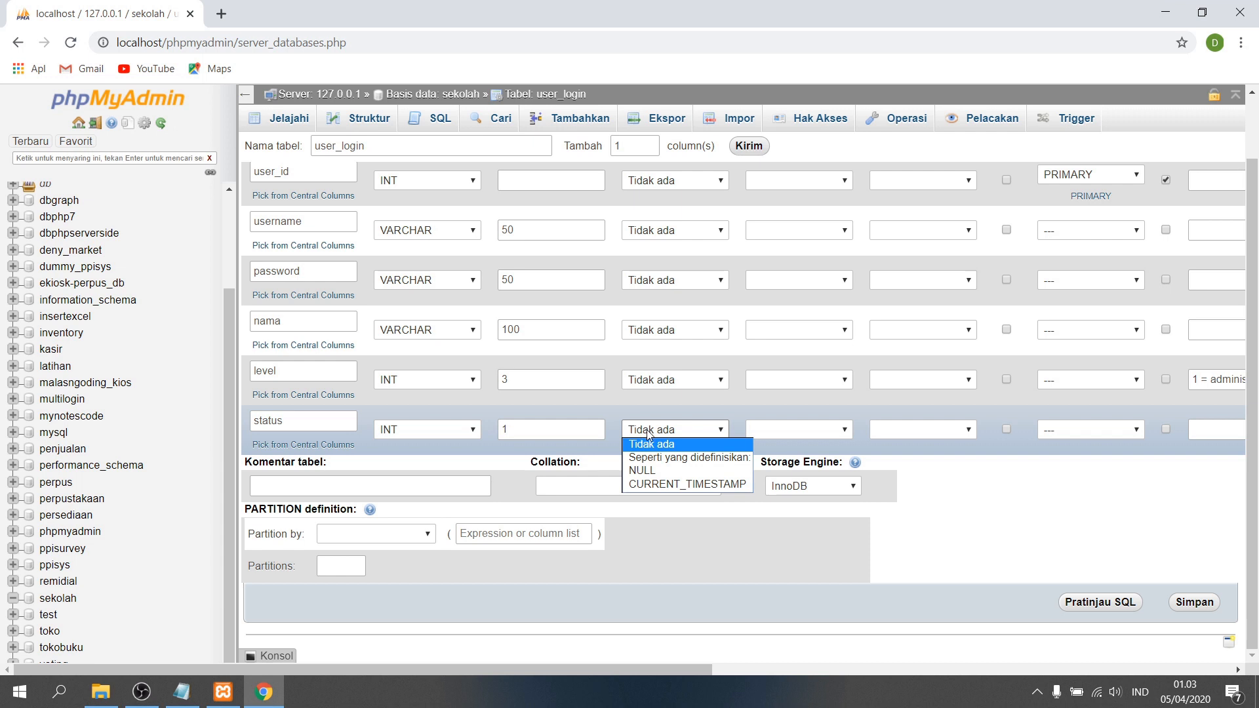
scroll(667, 400, up, 2)
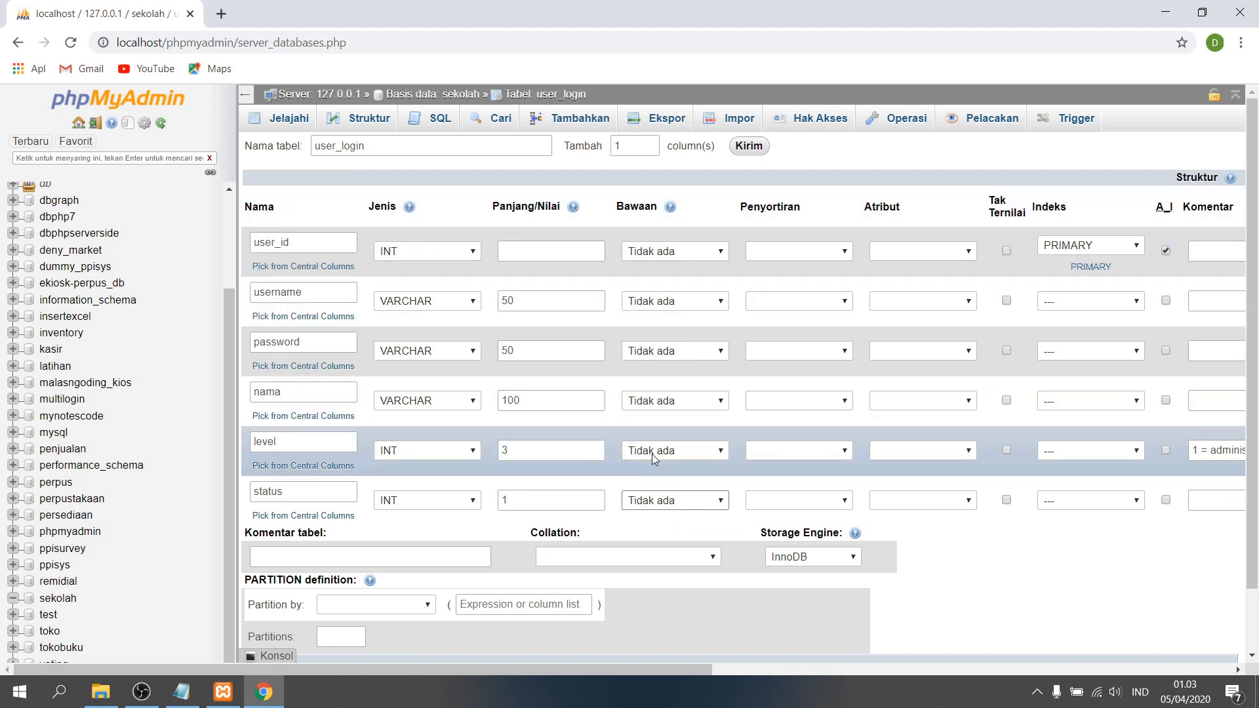
scroll(656, 500, down, 2)
click(679, 431)
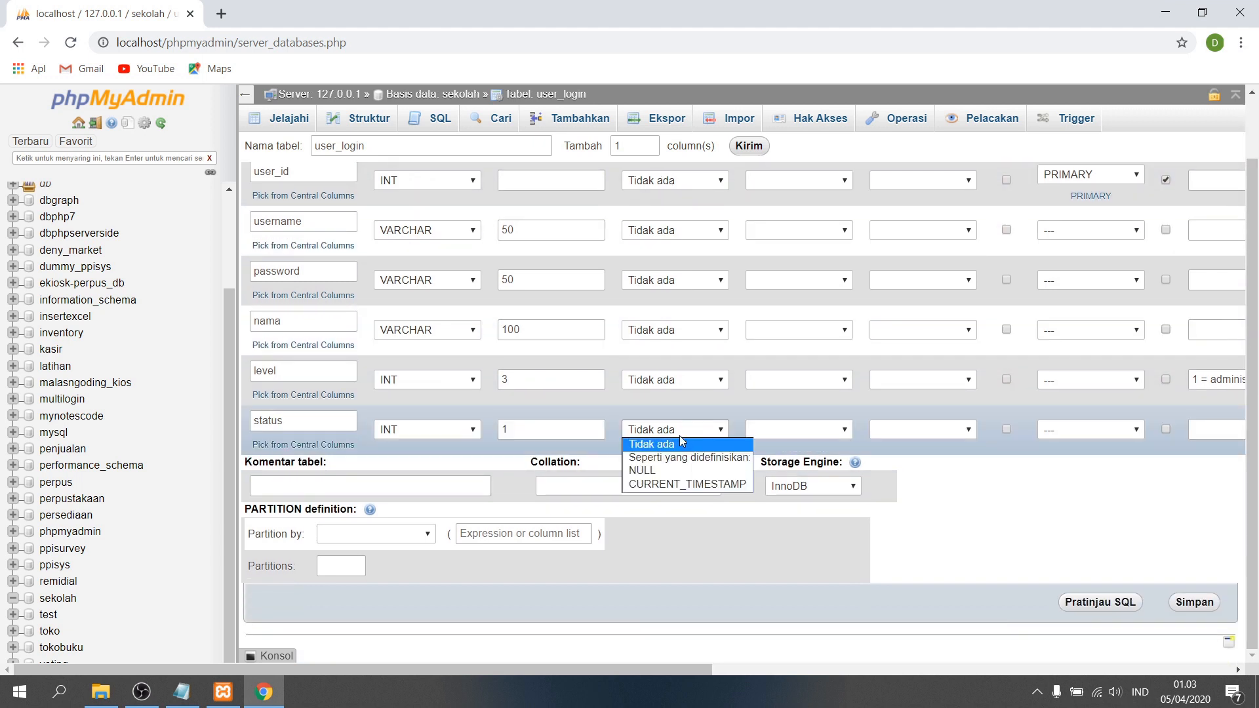
click(683, 459)
text(1)
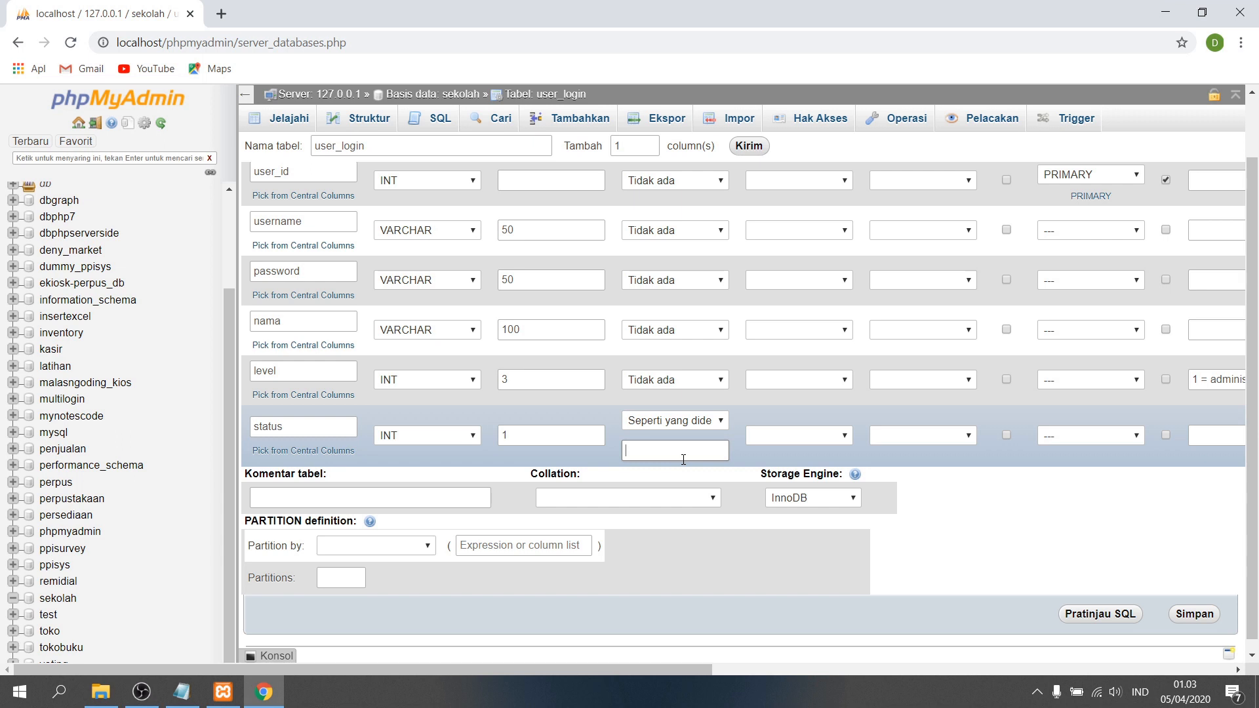
text(2)
scroll(380, 348, up, 1)
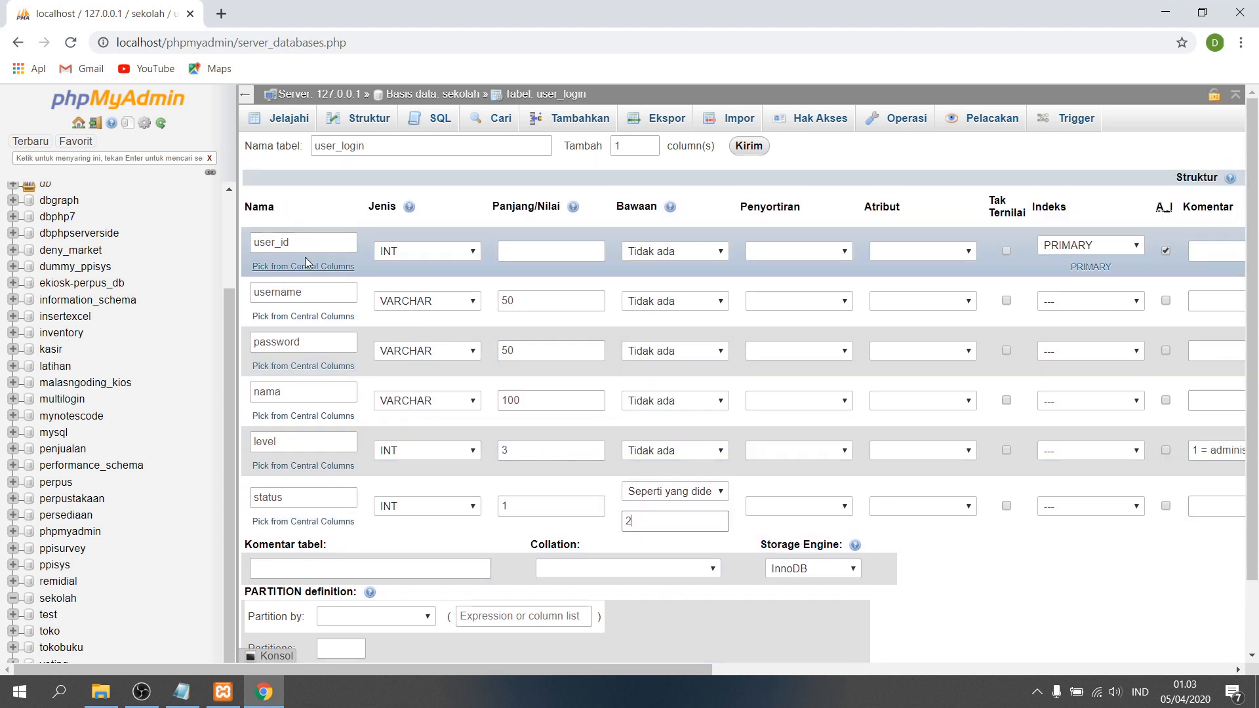
scroll(656, 426, down, 1)
key(BackSpace)
text(1)
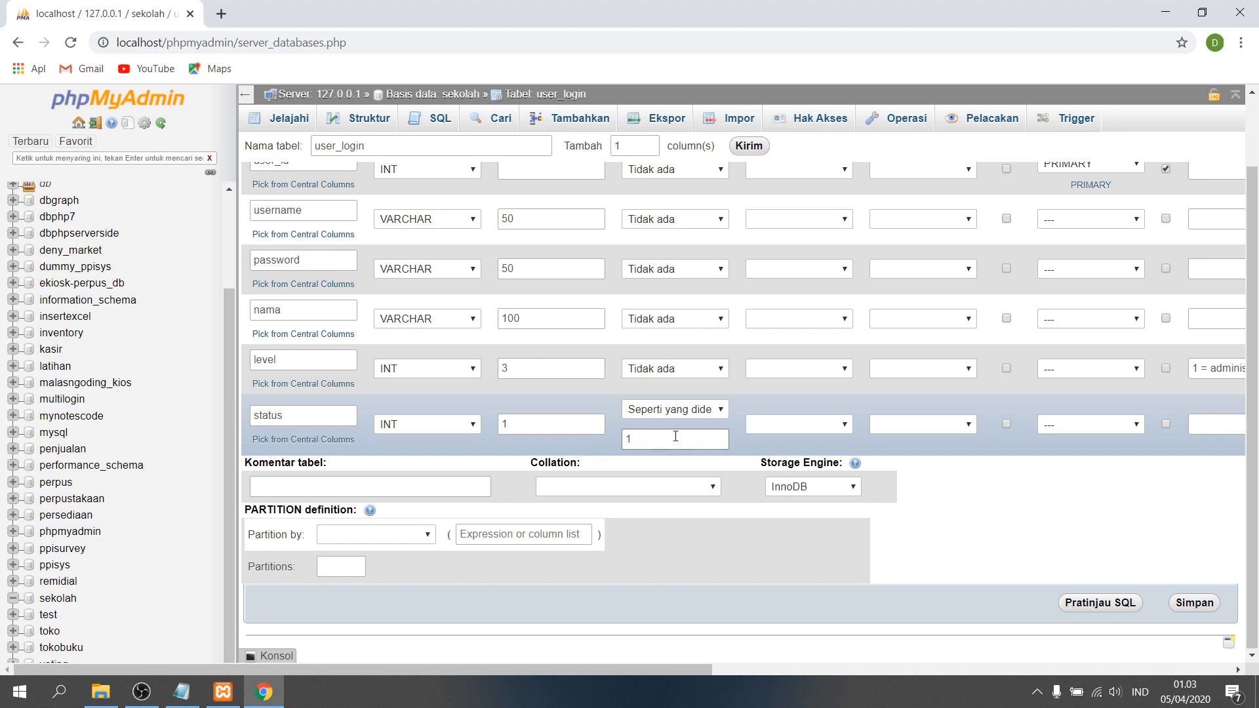
click(967, 468)
scroll(1145, 402, up, 1)
scroll(1011, 452, down, 1)
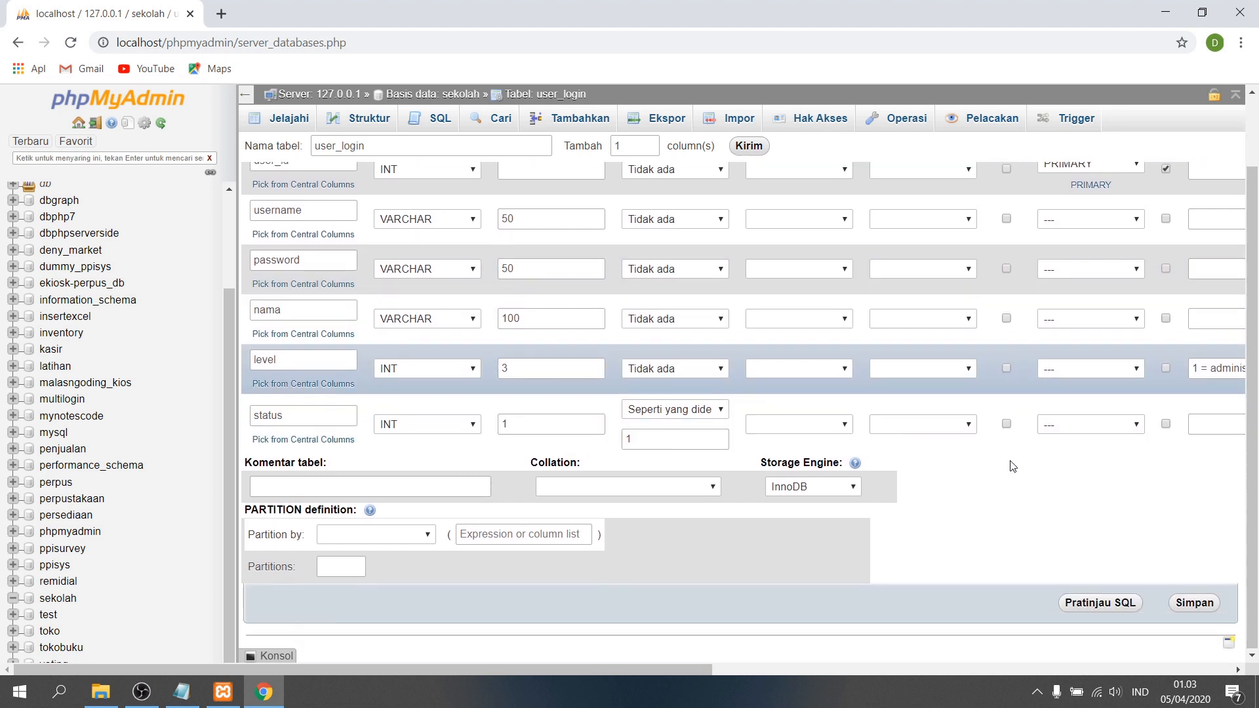
Step: Add the comment "1=aktive, 2=tidak-aktive" to the status column
scroll(1020, 342, up, 1)
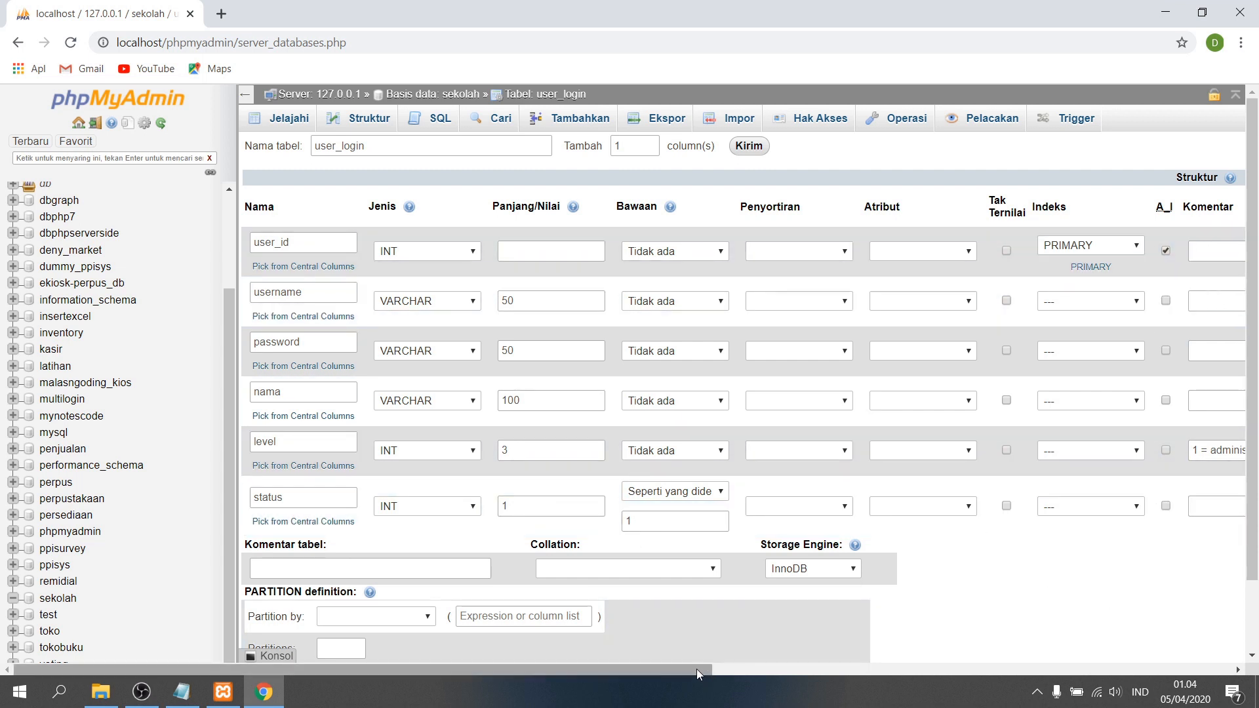
drag(622, 667, 798, 652)
click(919, 506)
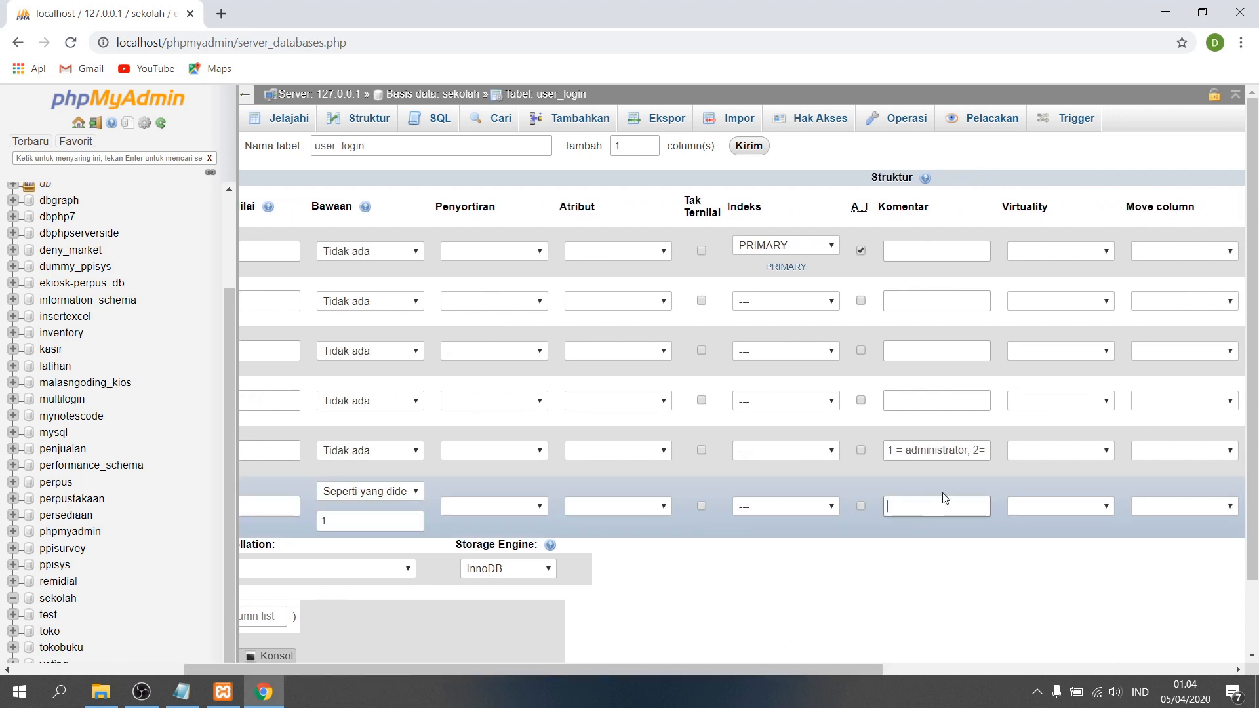
text(1=aktive,)
key(BackSpace)
text(, 2)
text(idak-aktive)
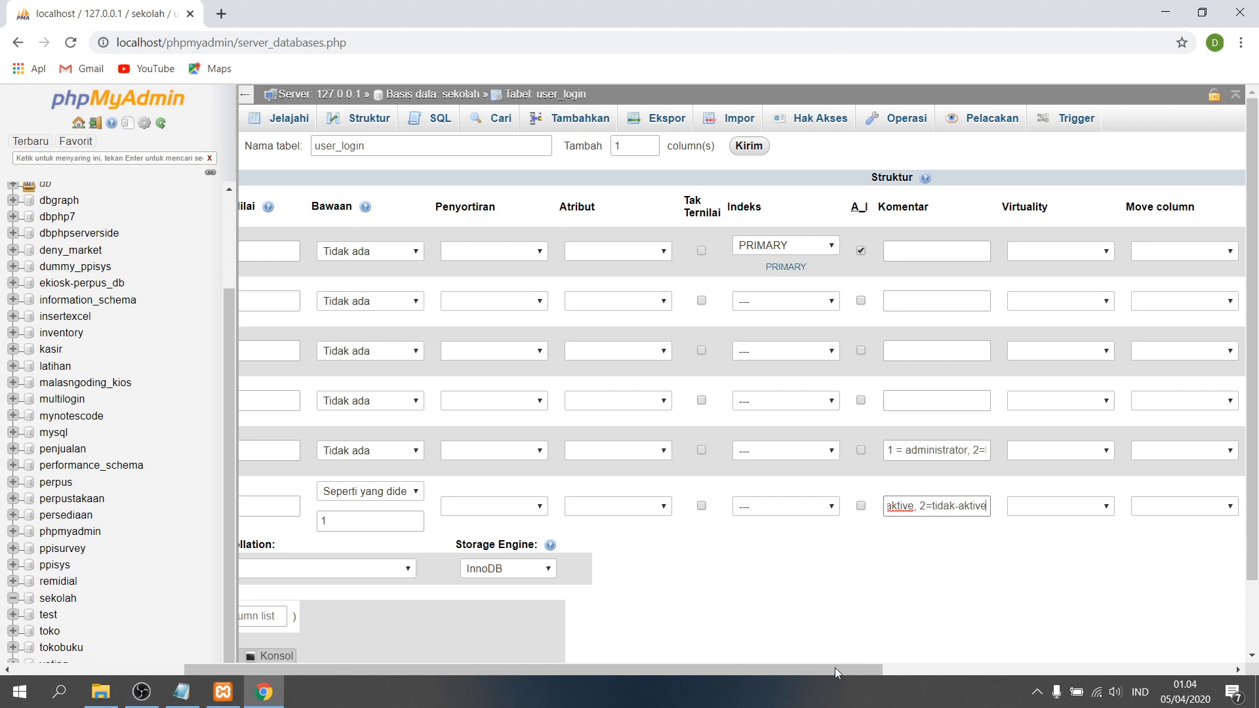
Step: Save the user_login table with its six defined columns
drag(844, 670, 573, 667)
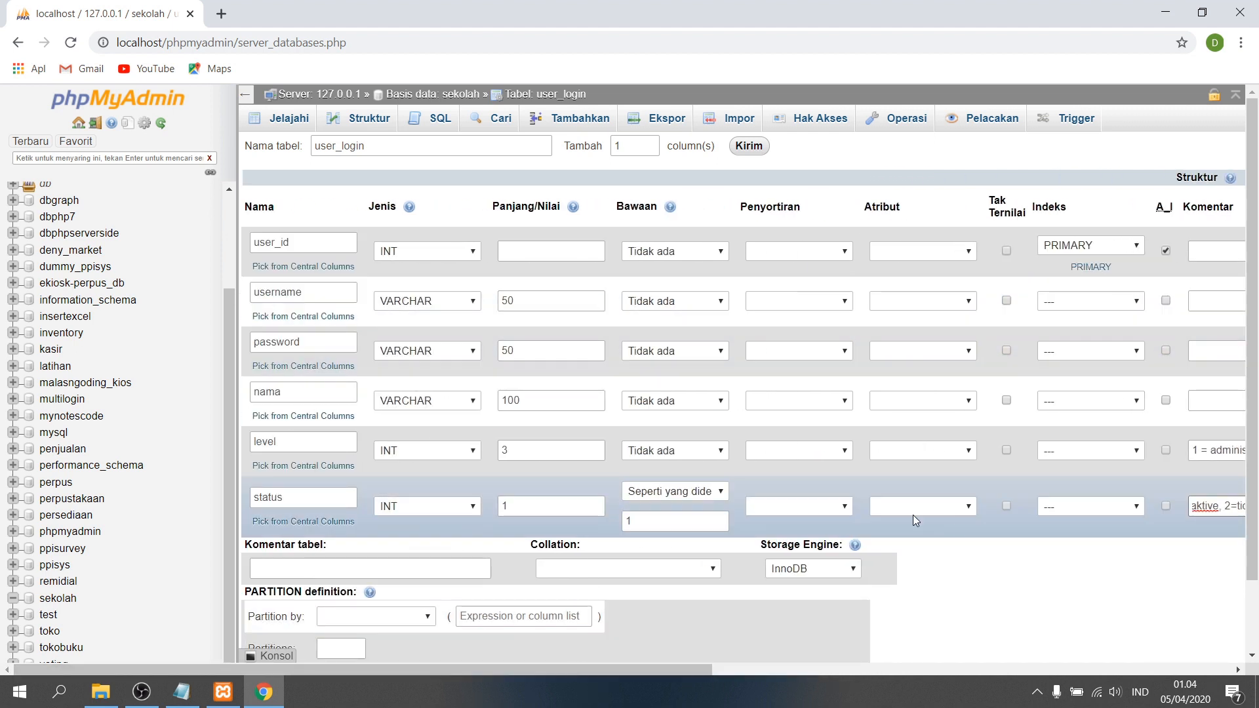
scroll(916, 520, down, 1)
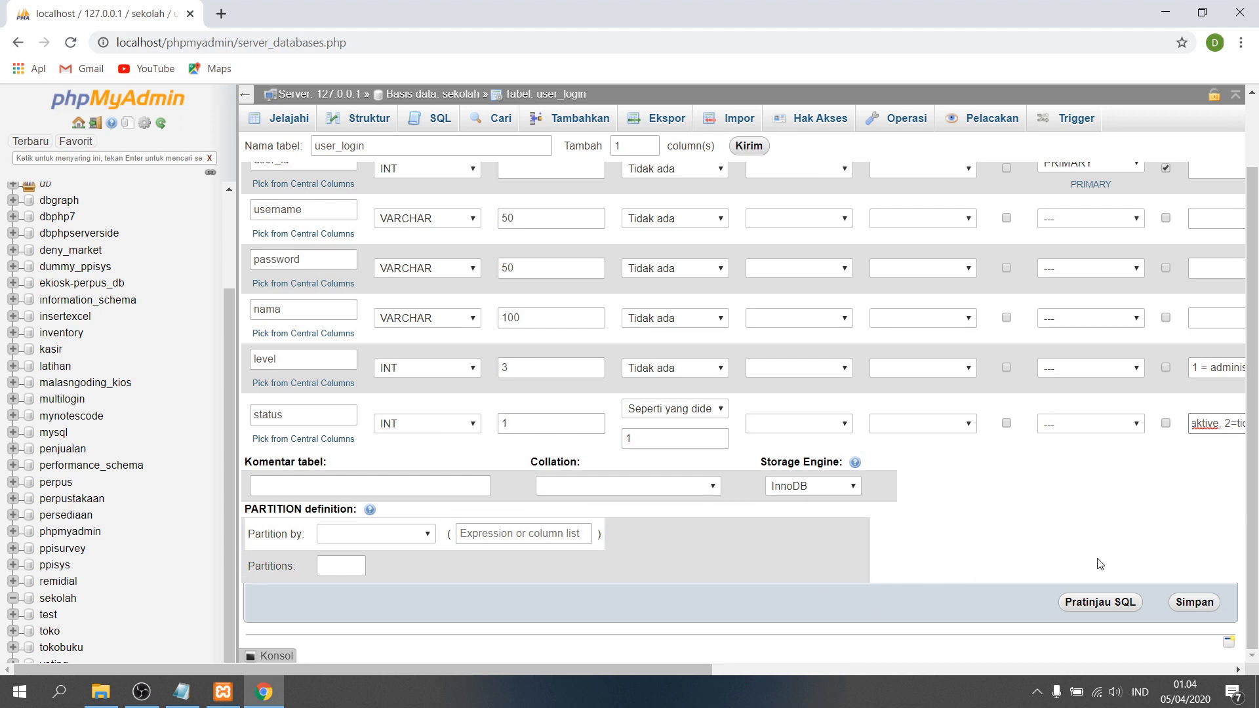
click(1190, 602)
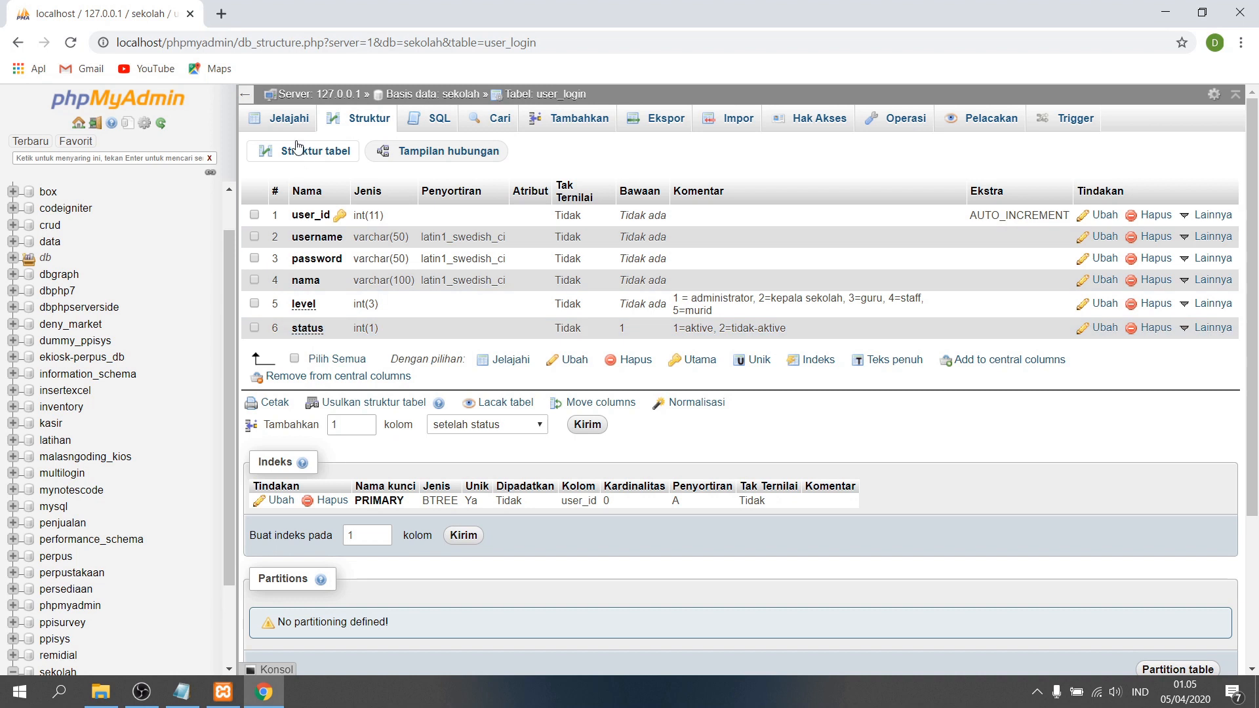
Step: Browse the user_login table and examine the column headings and the comment beside level
click(289, 121)
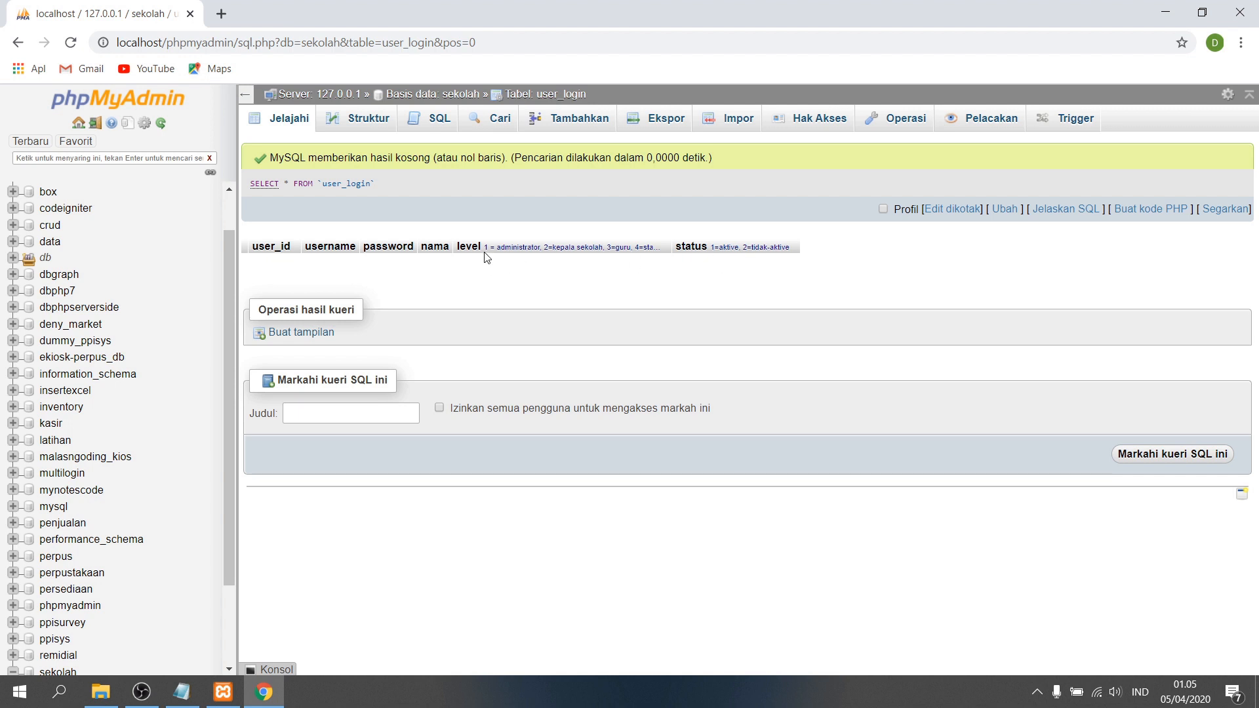
drag(485, 253, 666, 252)
click(567, 284)
drag(483, 248, 663, 268)
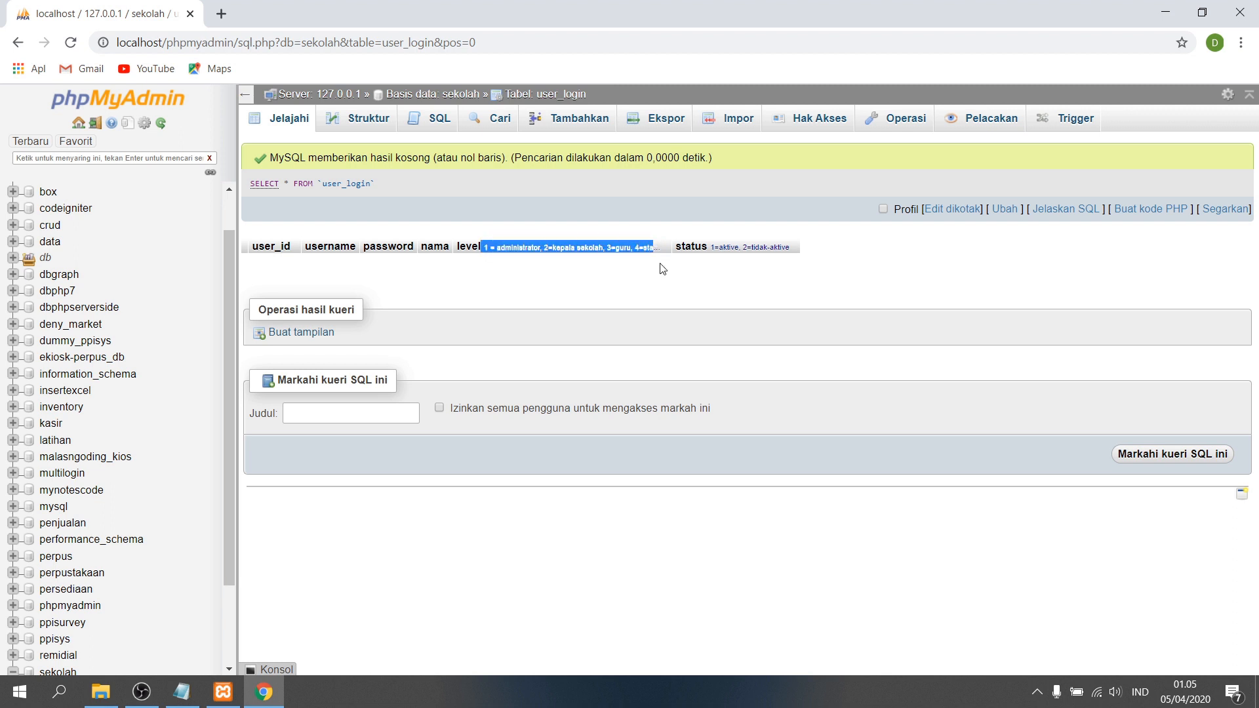
click(663, 267)
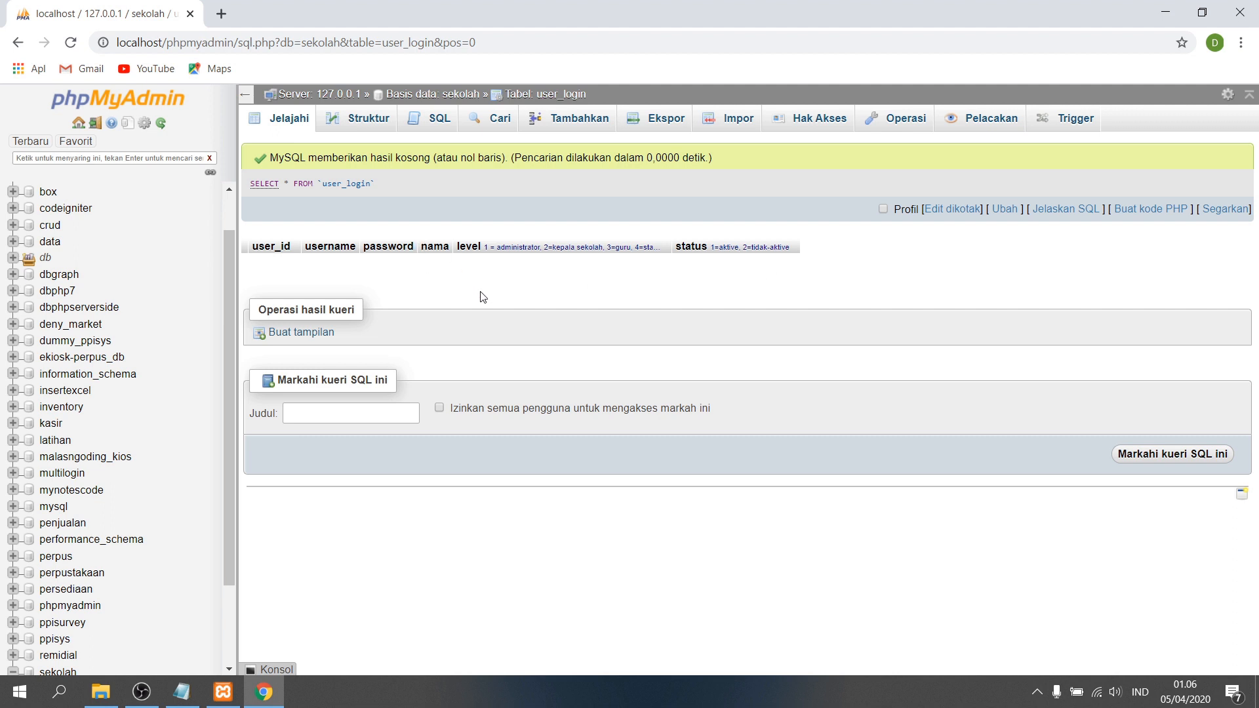
Step: Return to the user_login structure and start adding one column placed after status
click(357, 125)
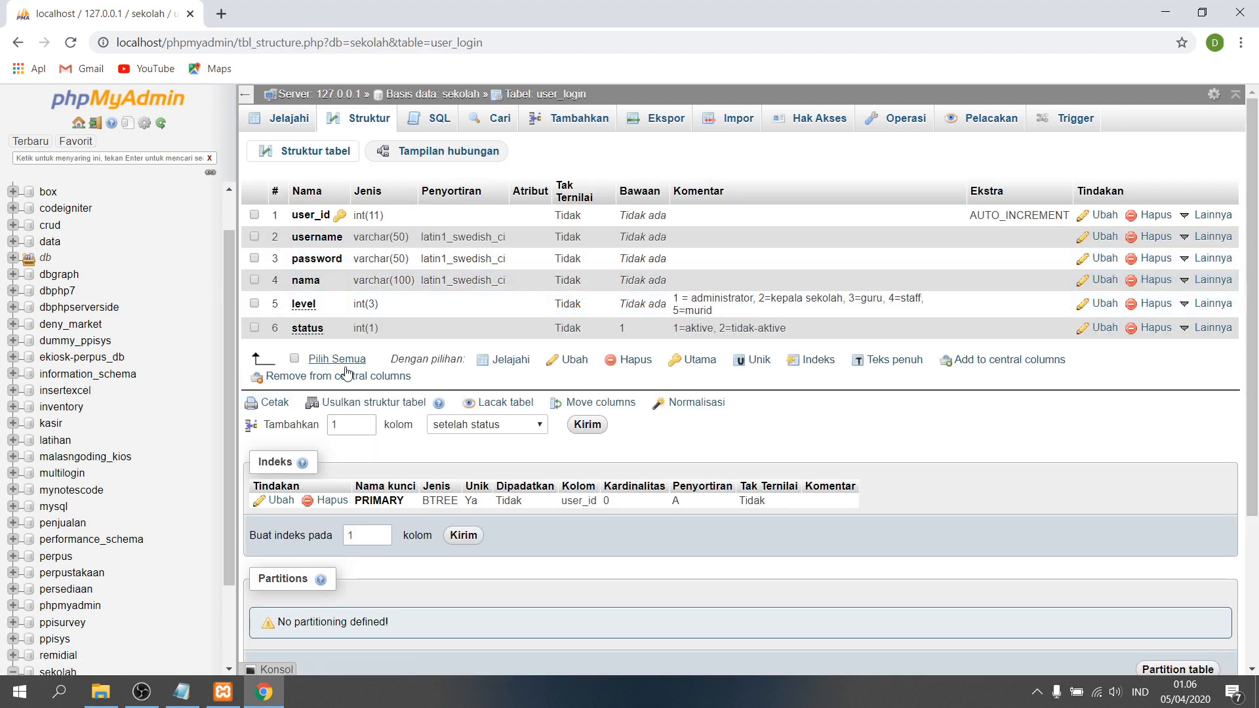
scroll(327, 377, down, 1)
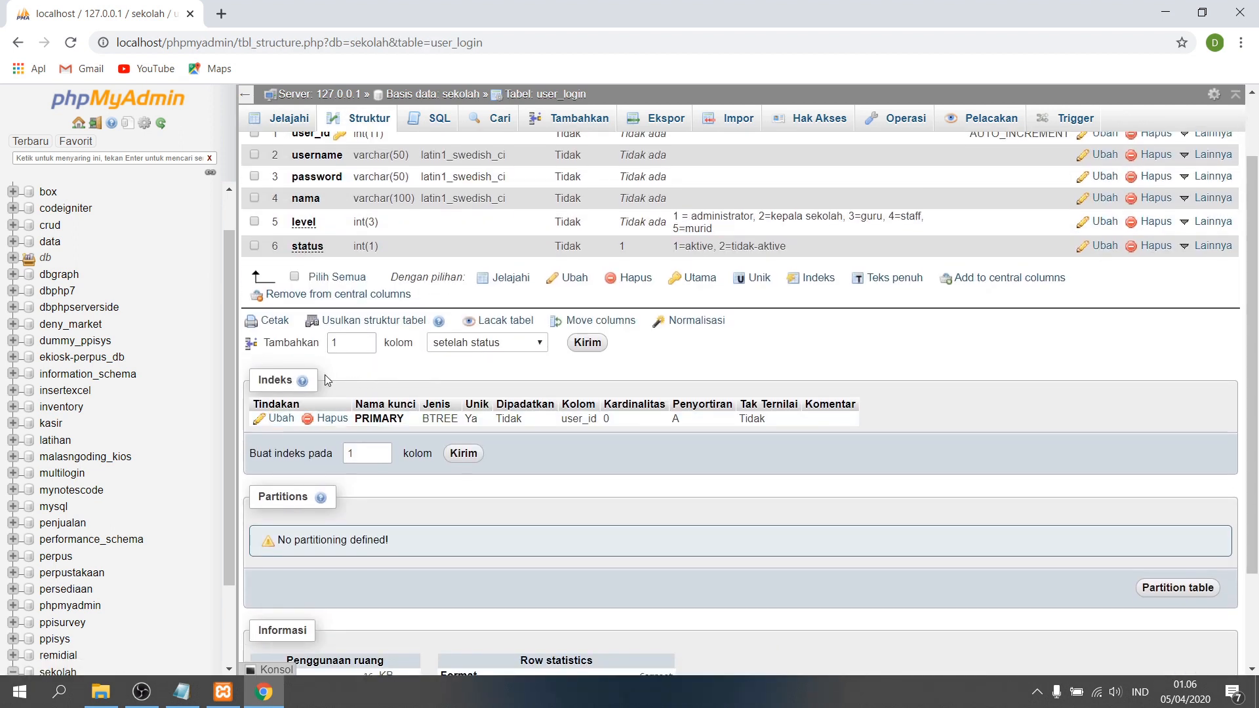
scroll(261, 354, up, 1)
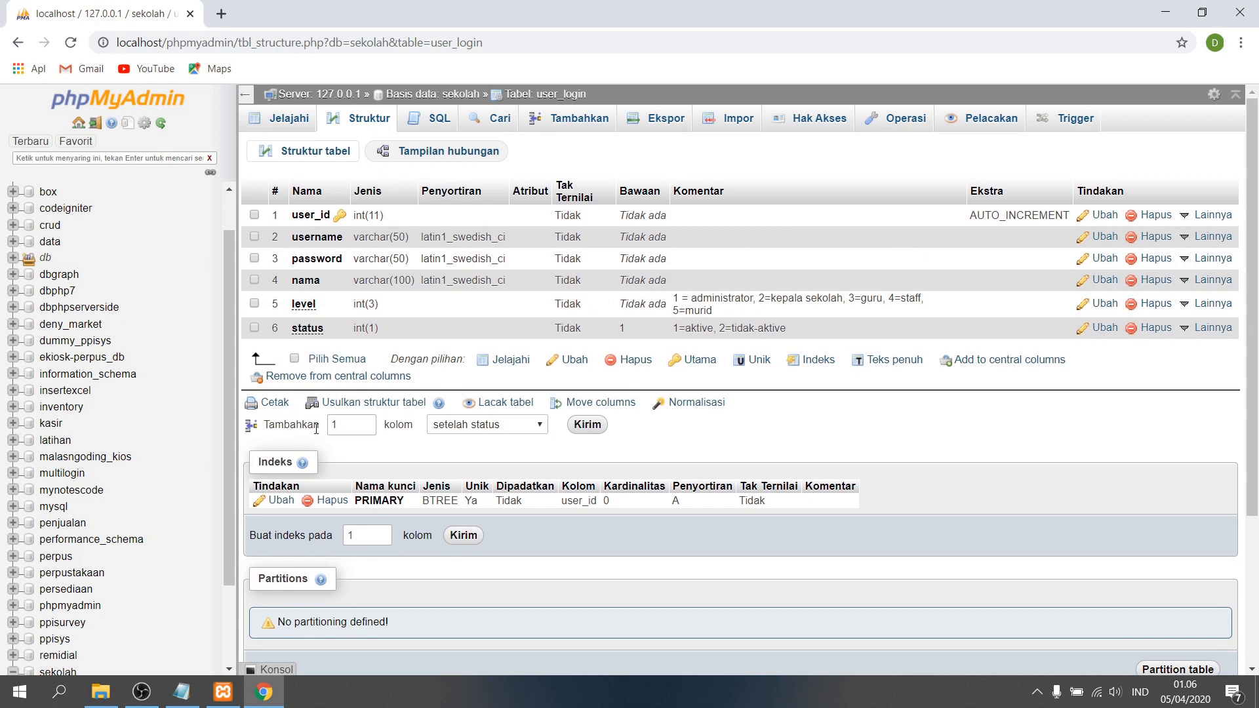
click(492, 431)
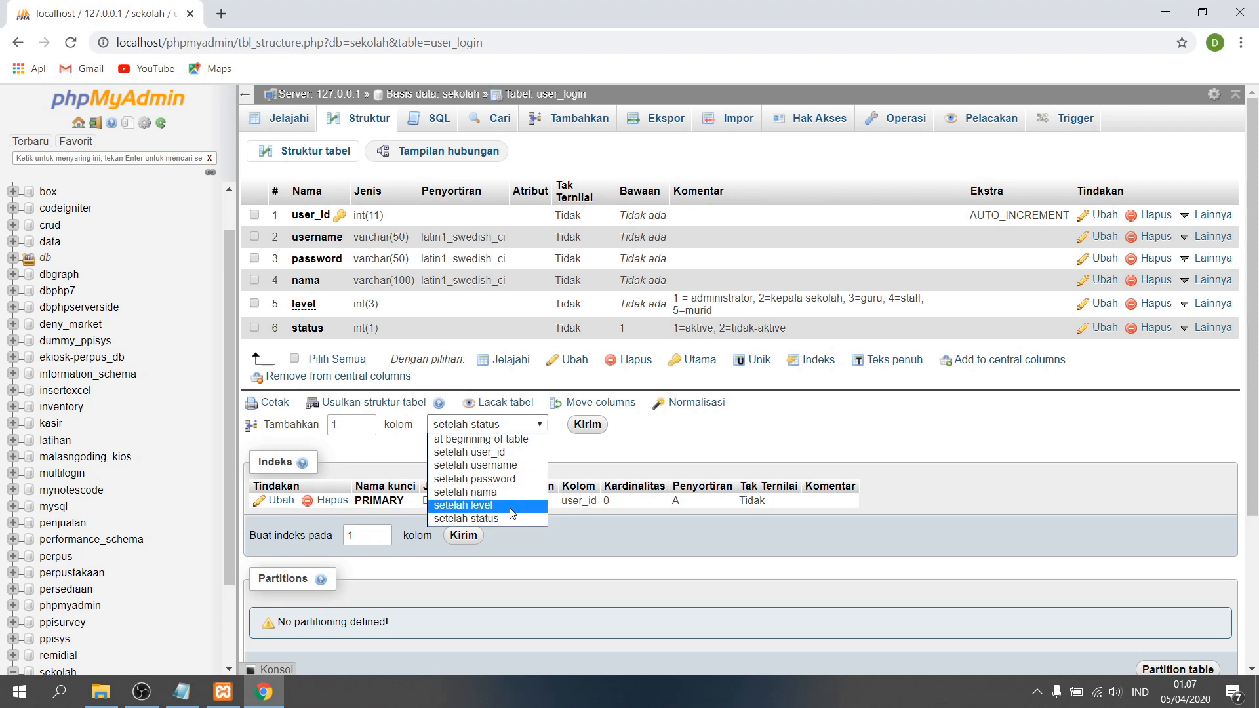
click(567, 461)
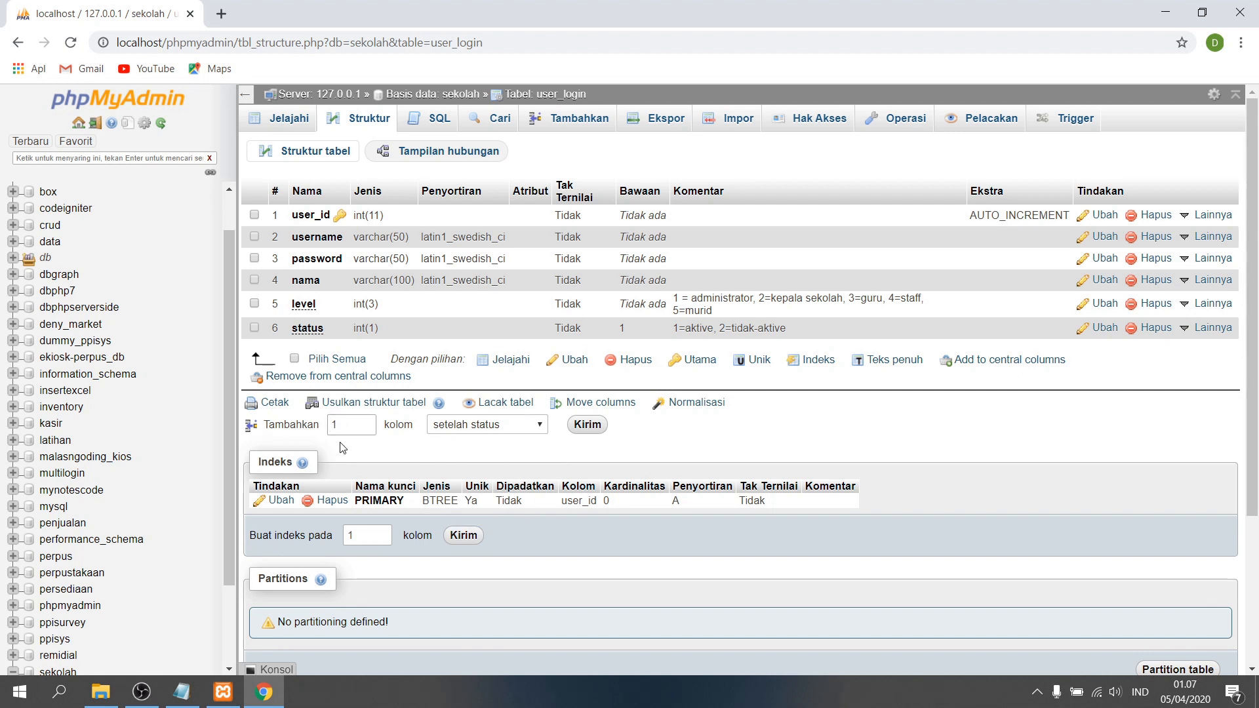
click(476, 427)
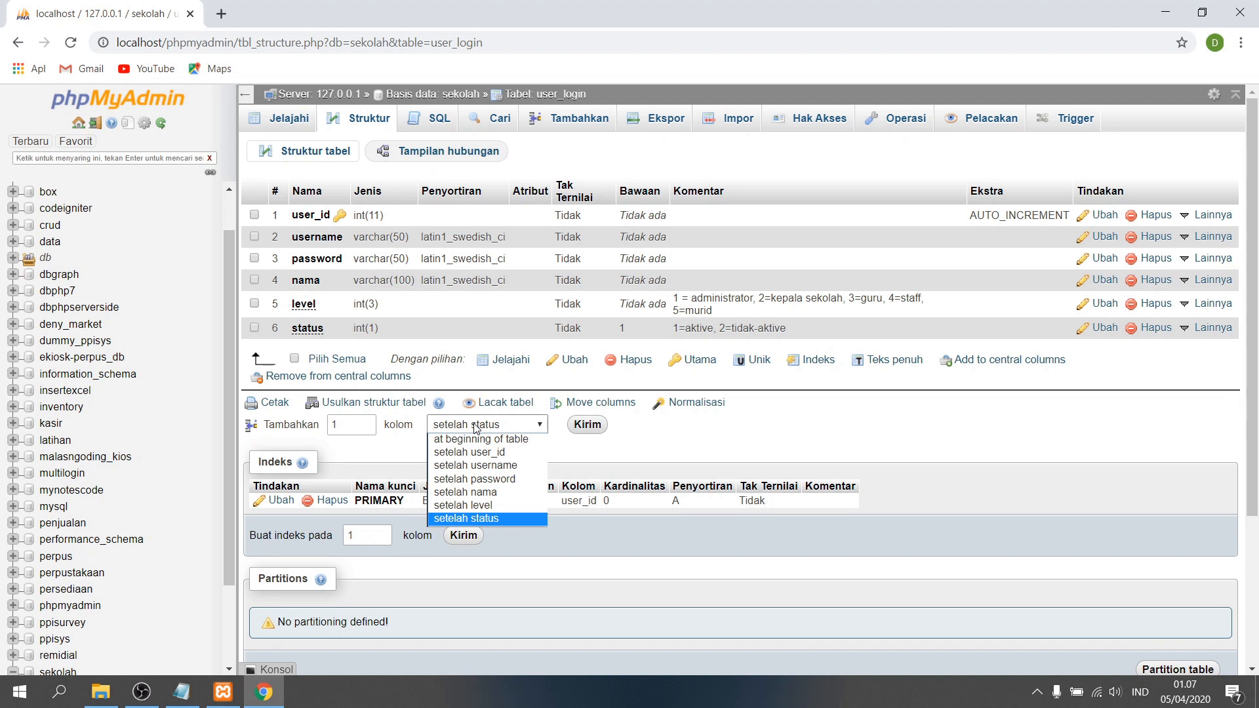
click(484, 518)
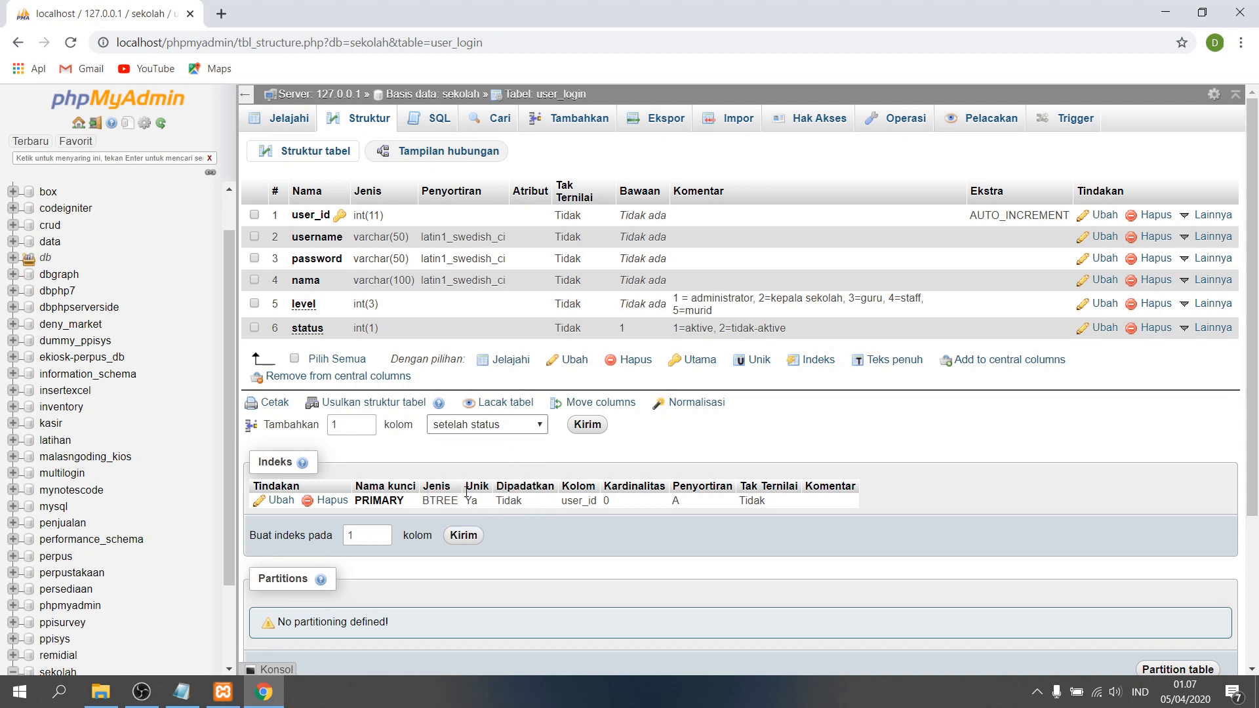
click(590, 426)
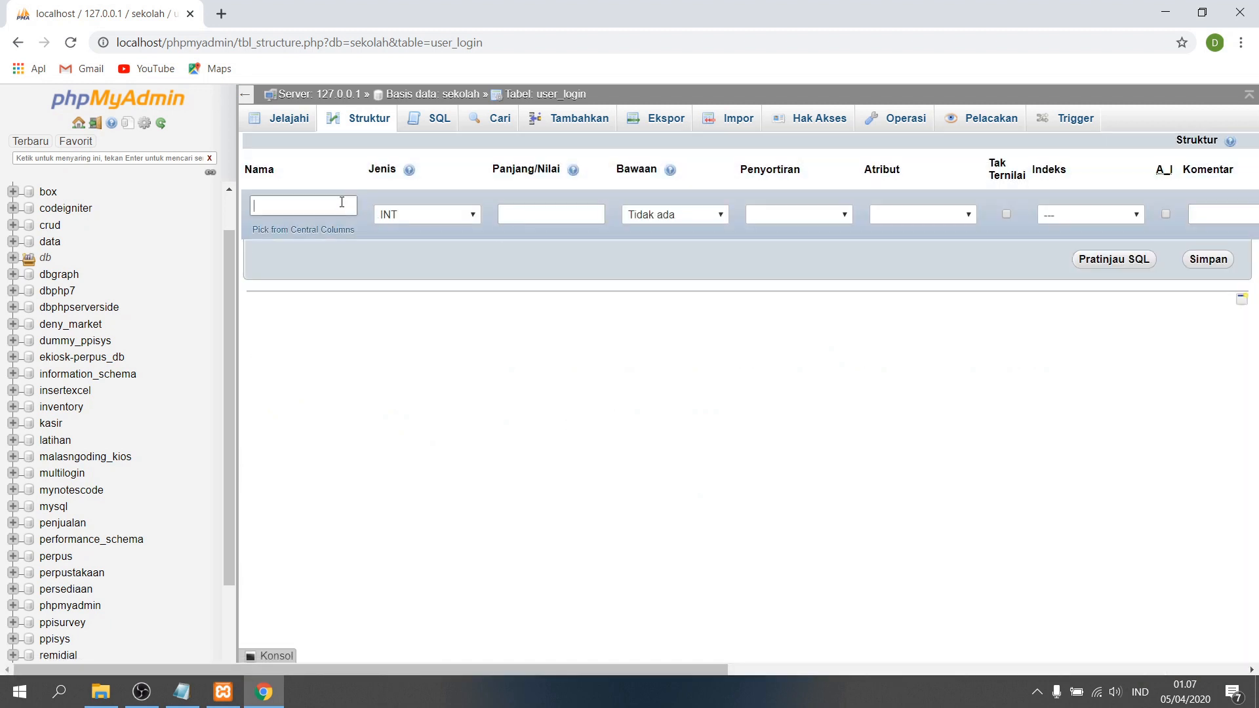
Step: Name the new column alamat and set its type to TEXT
click(342, 202)
text(alamat)
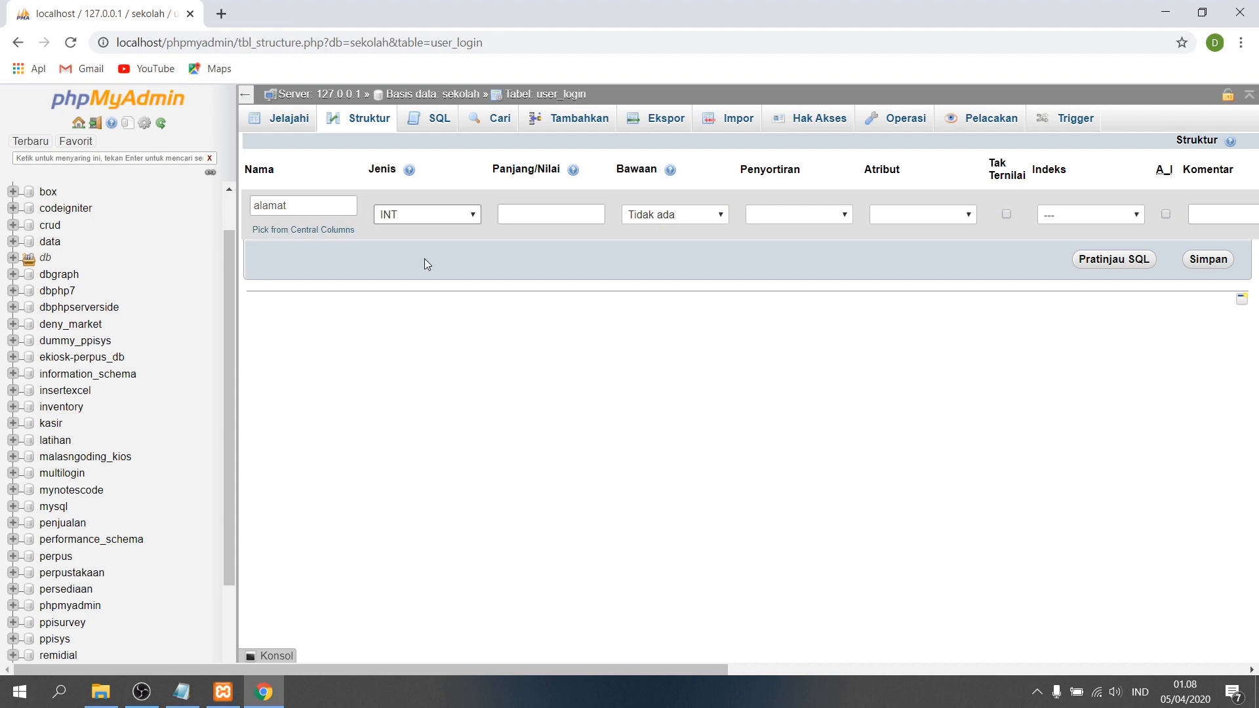
click(439, 215)
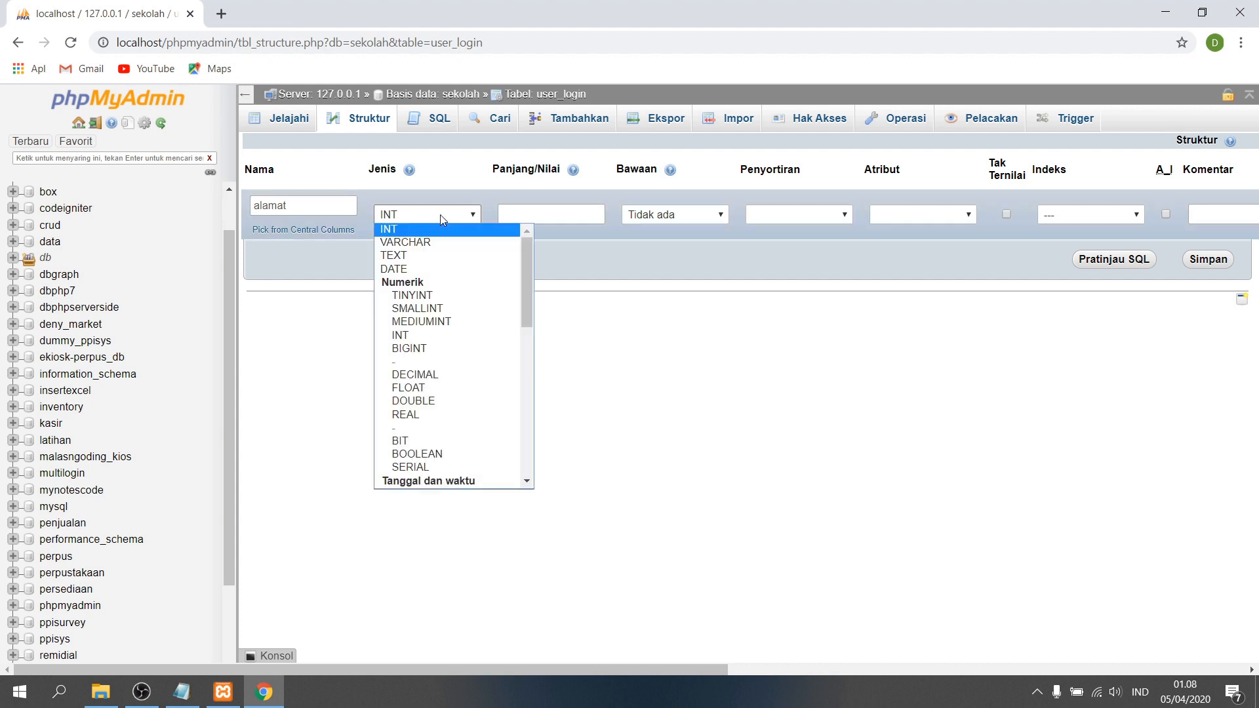
click(435, 255)
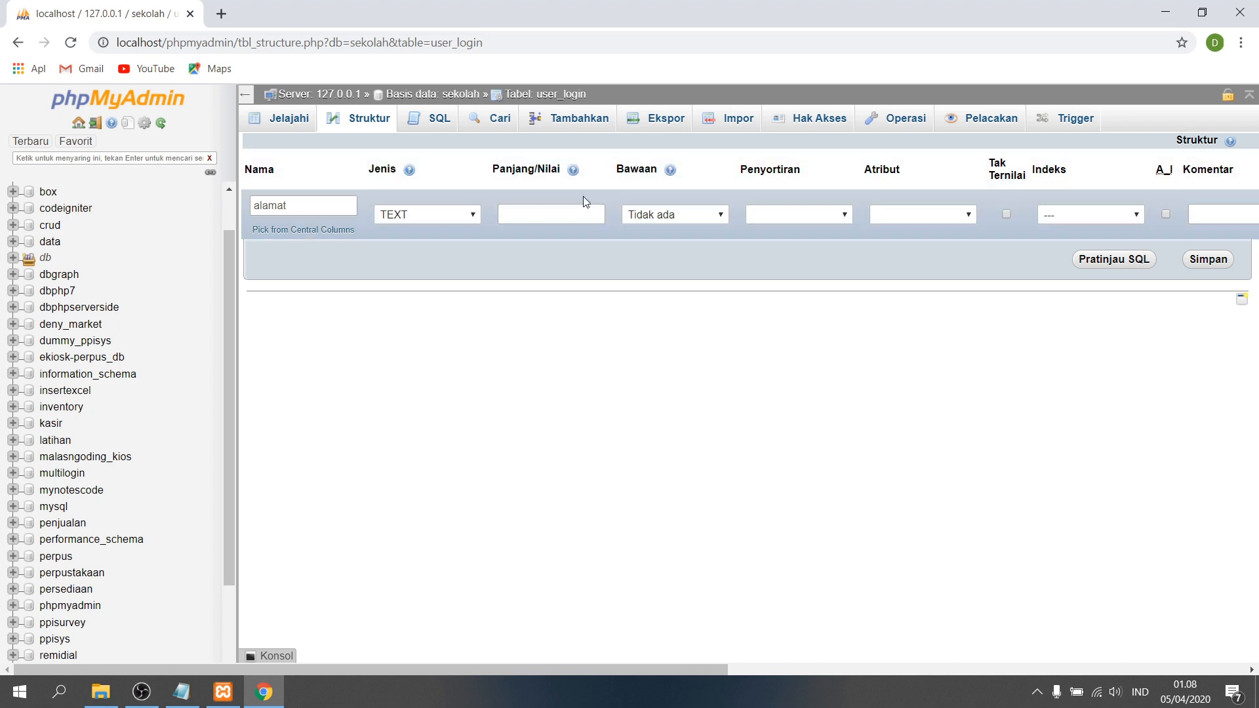
Step: Leave alamat's length empty, set its default to NULL, allow null values, and save the column
click(511, 213)
click(689, 215)
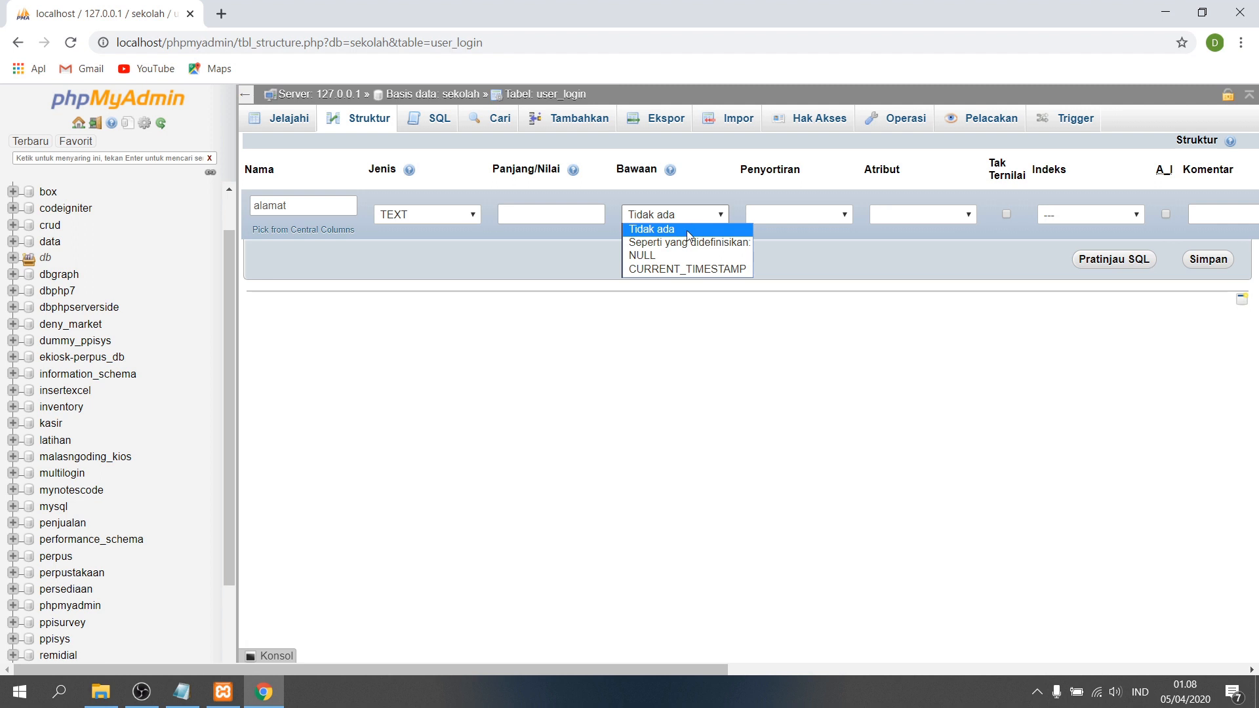
click(683, 256)
click(1006, 213)
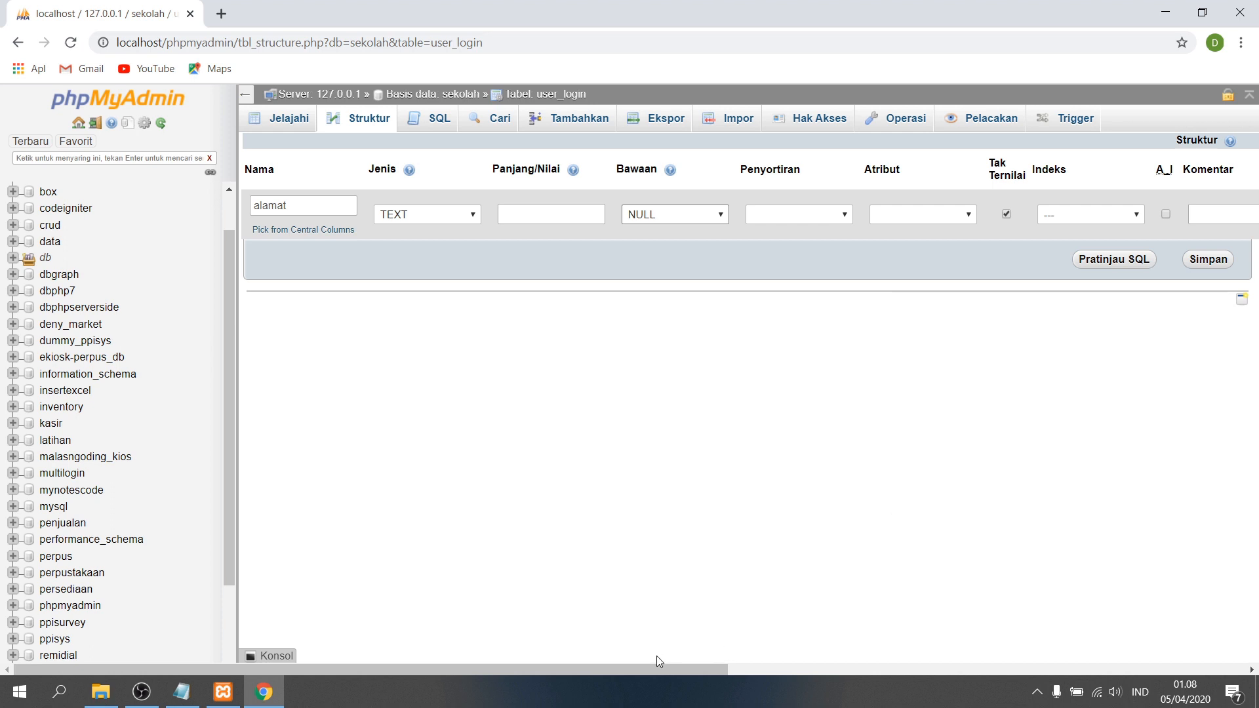
drag(661, 667, 624, 654)
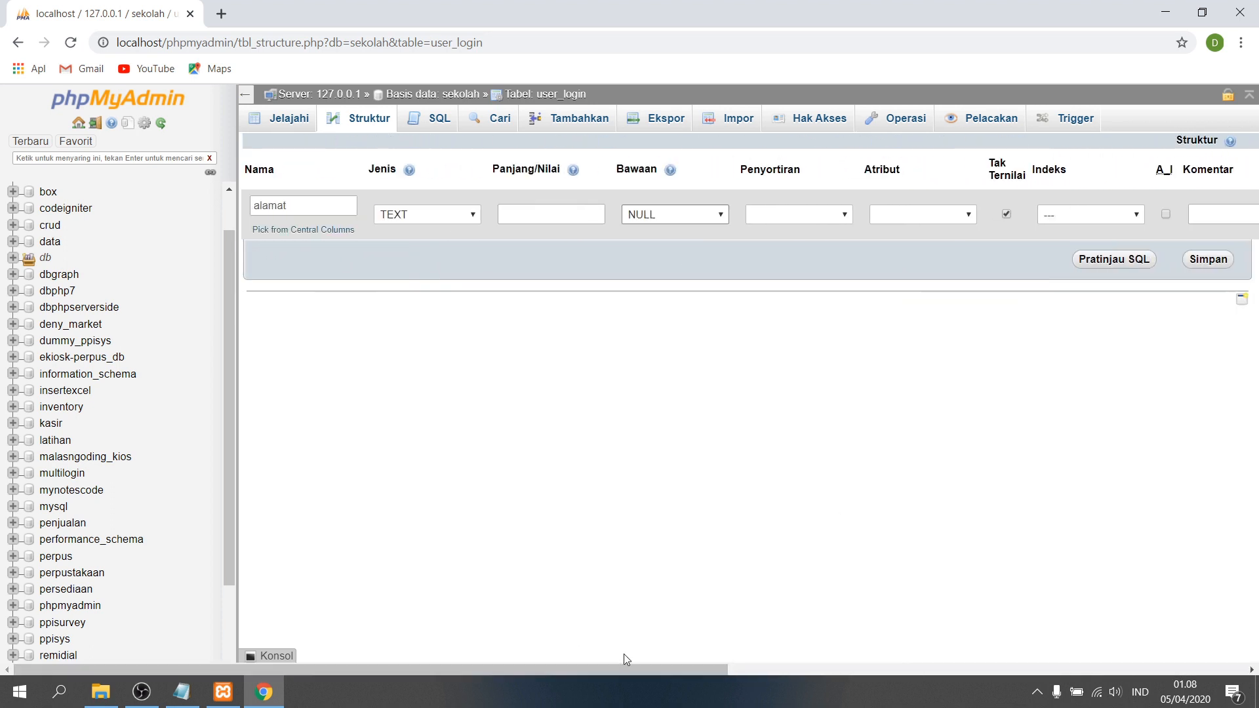
click(1204, 260)
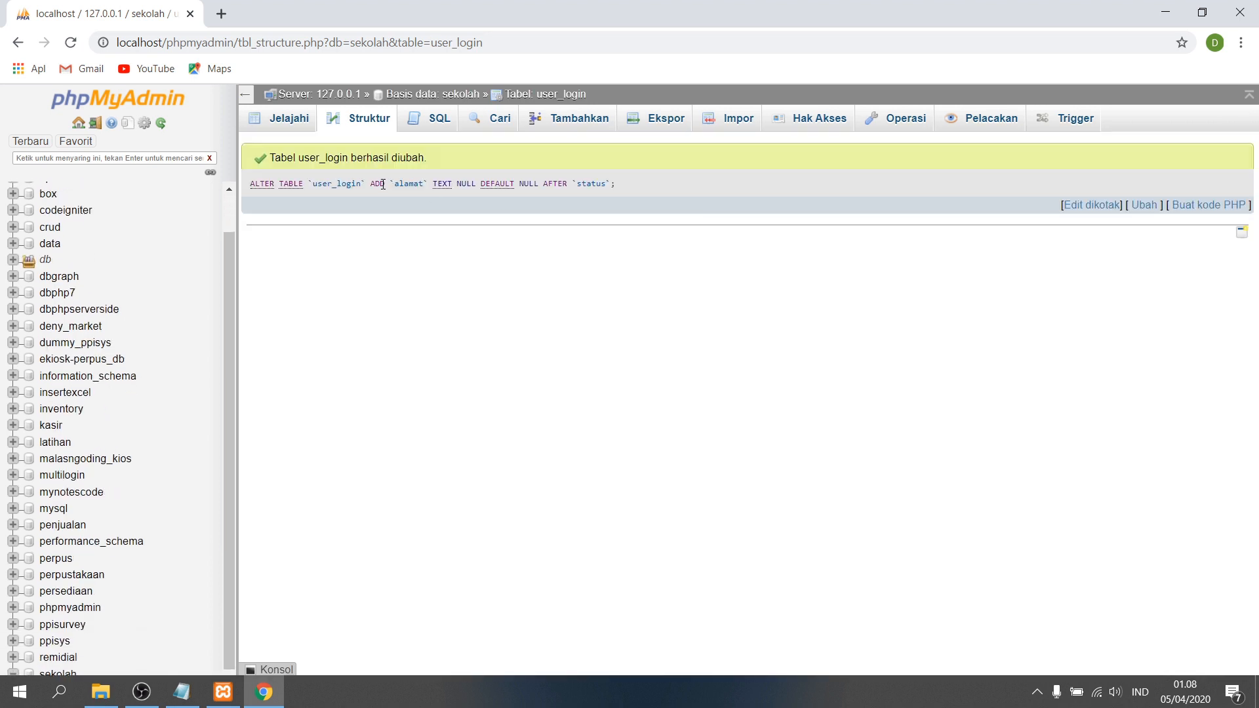
Step: Review the user_login table structure, selecting all of its columns and clearing the selection again
click(364, 124)
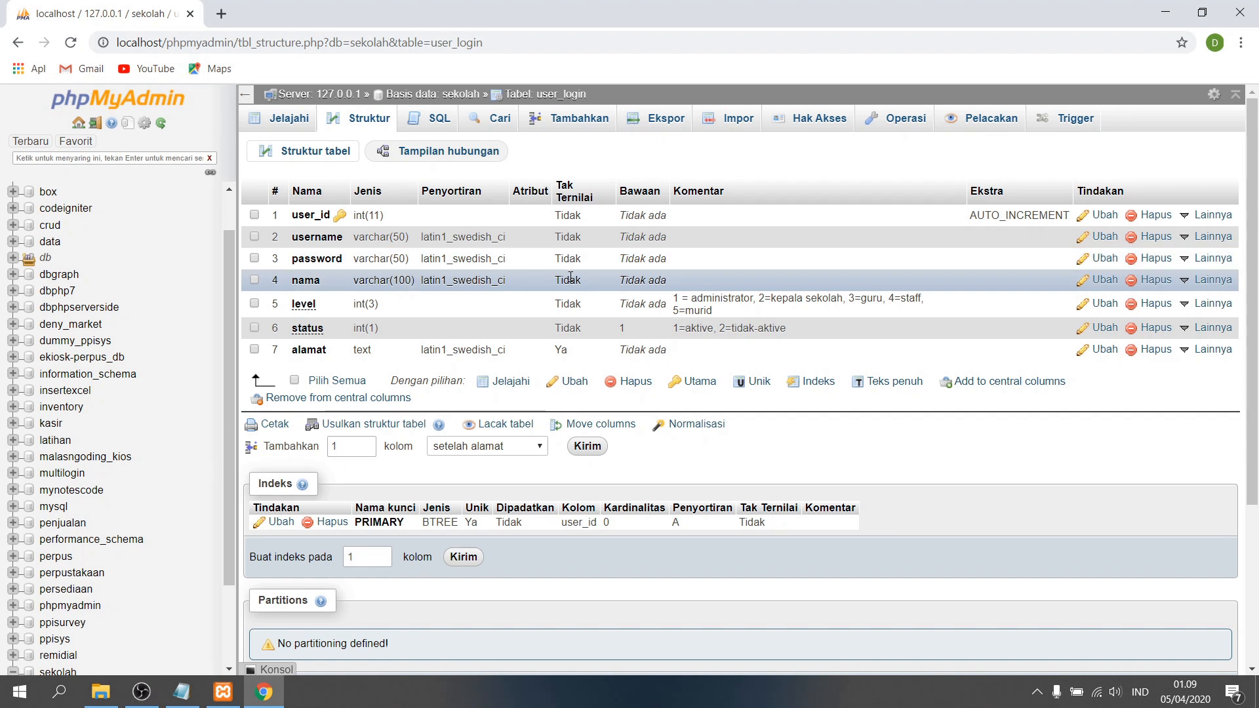
scroll(582, 322, down, 1)
scroll(586, 341, up, 1)
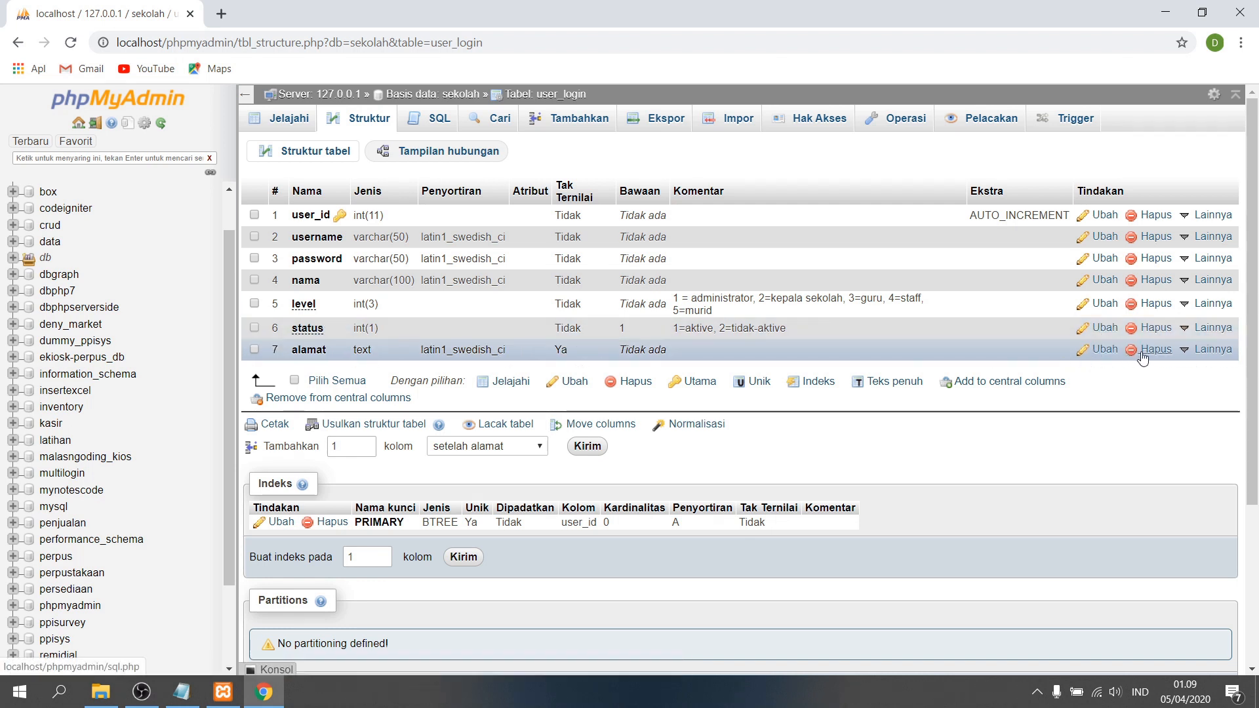
click(294, 381)
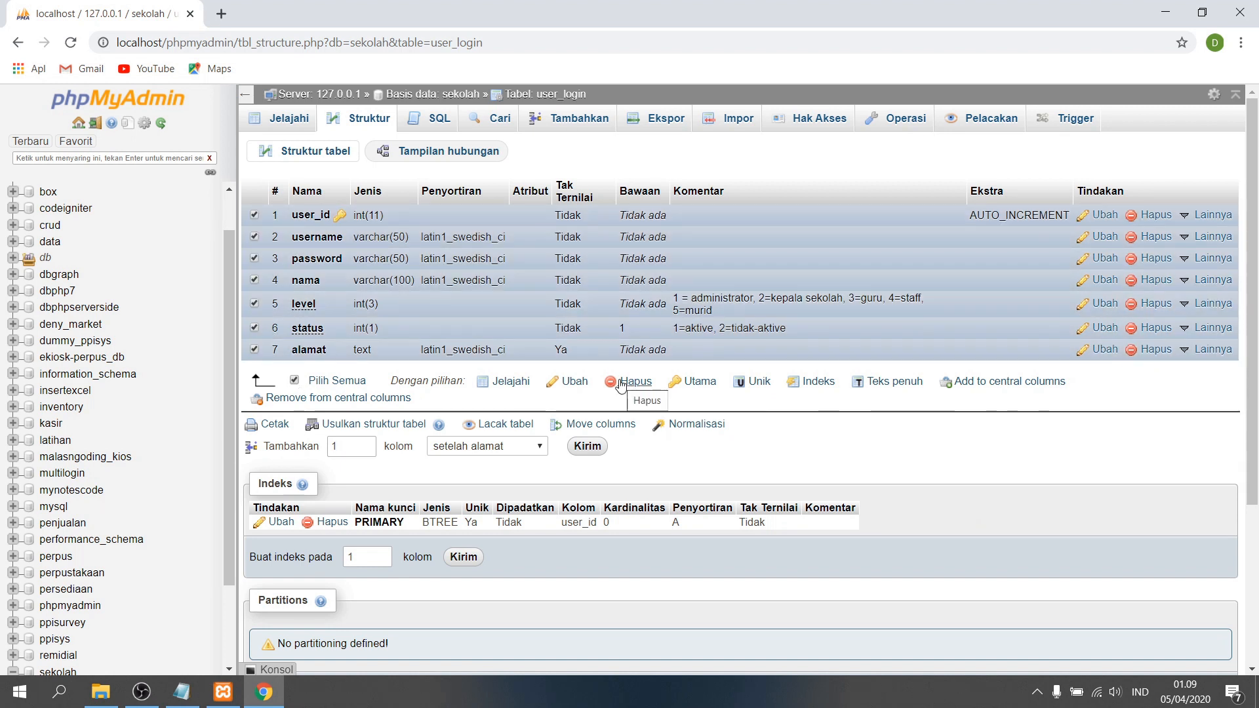
click(293, 384)
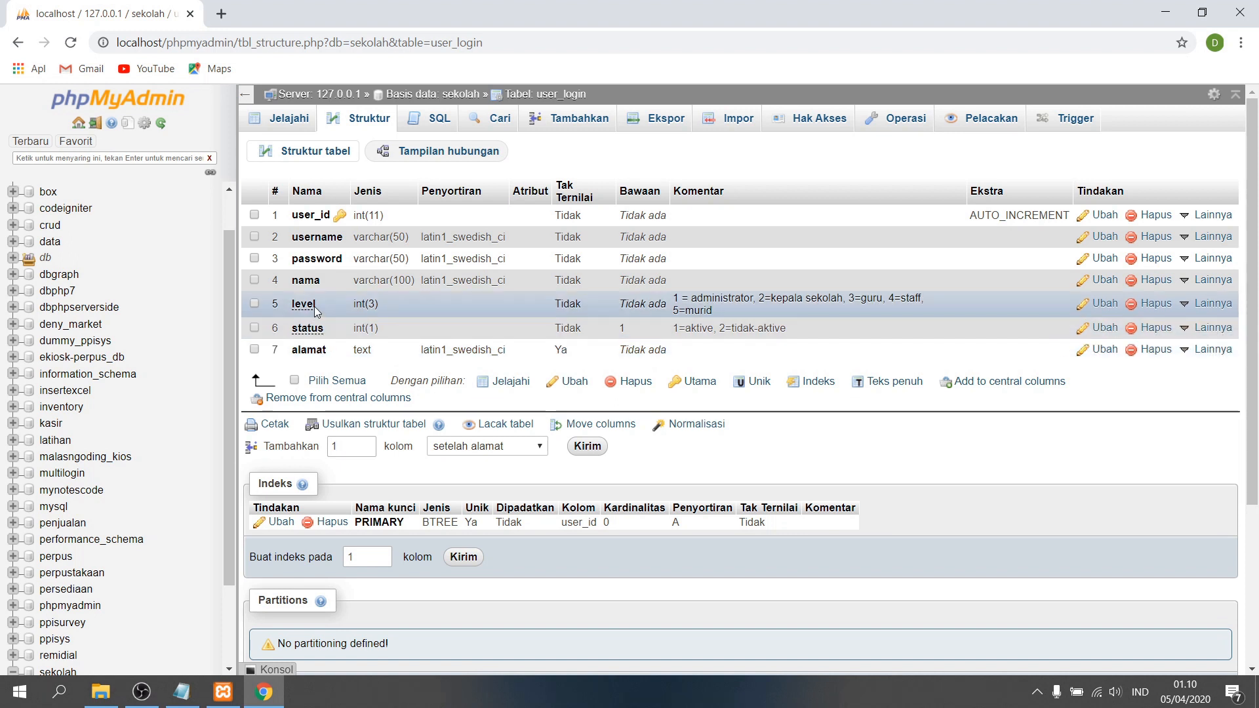
Step: Move the alamat column to sit between nama and level in the user_login table and apply the new order
mouse_move(318, 331)
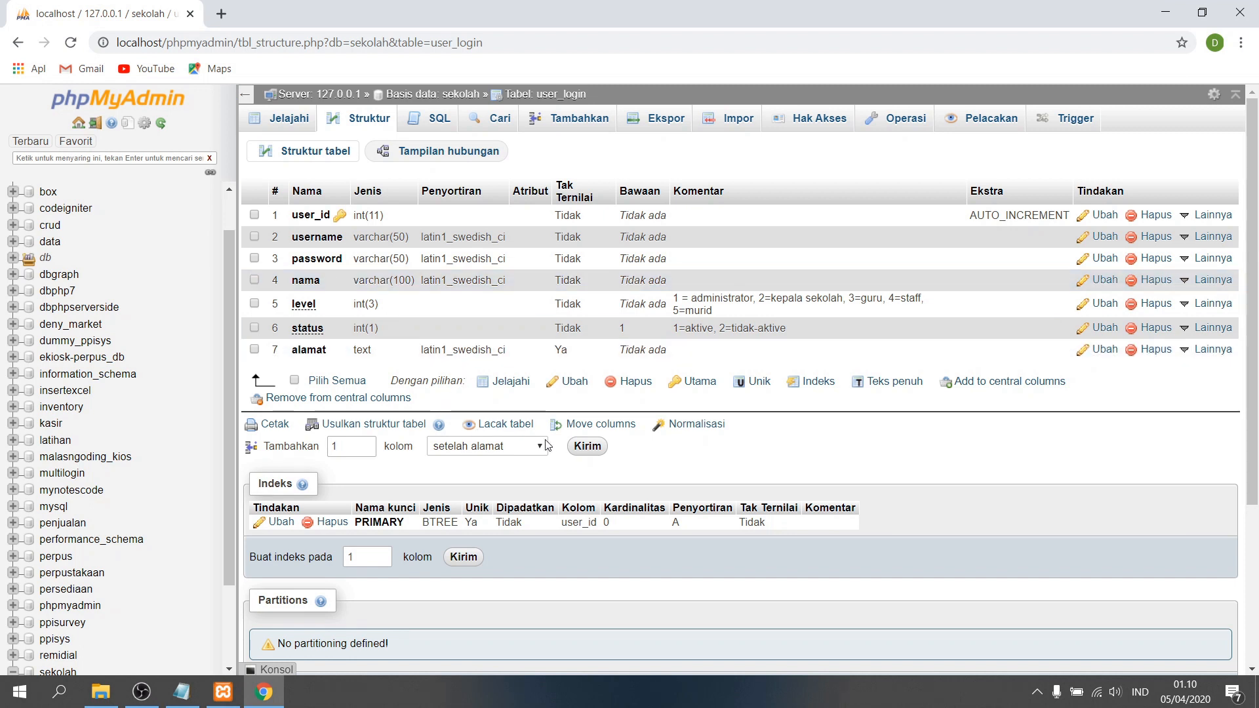
click(588, 424)
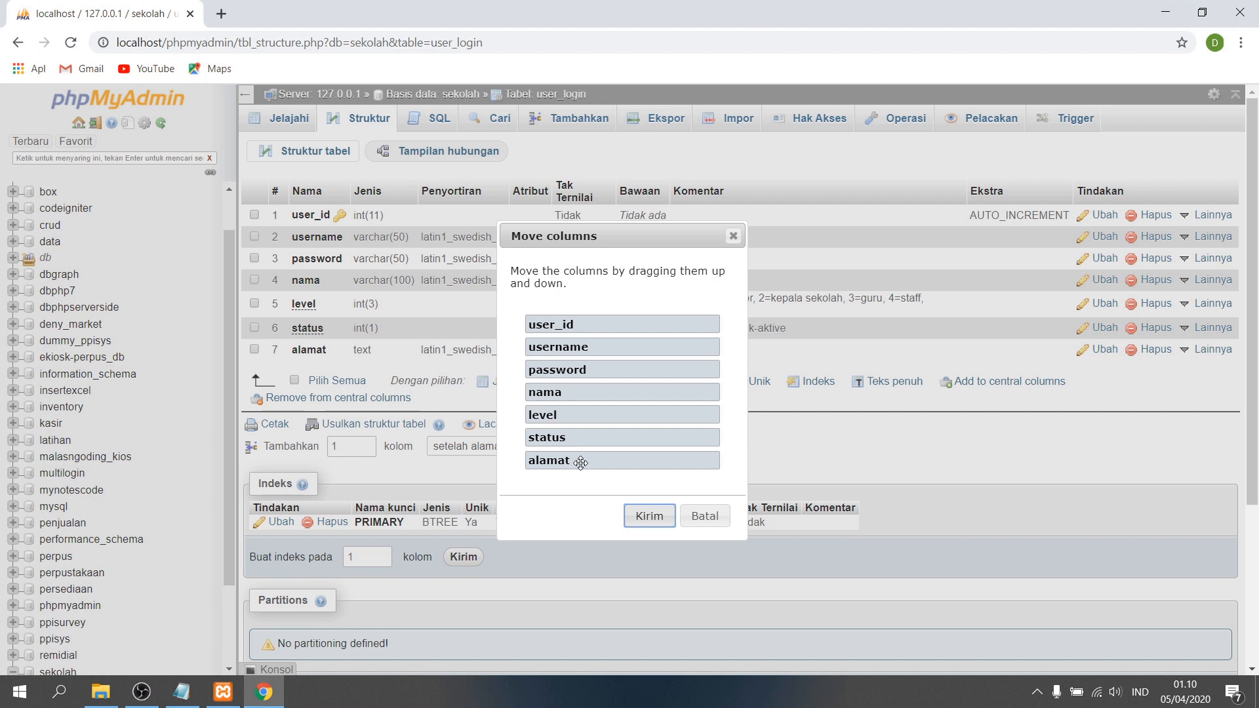
drag(581, 463, 574, 418)
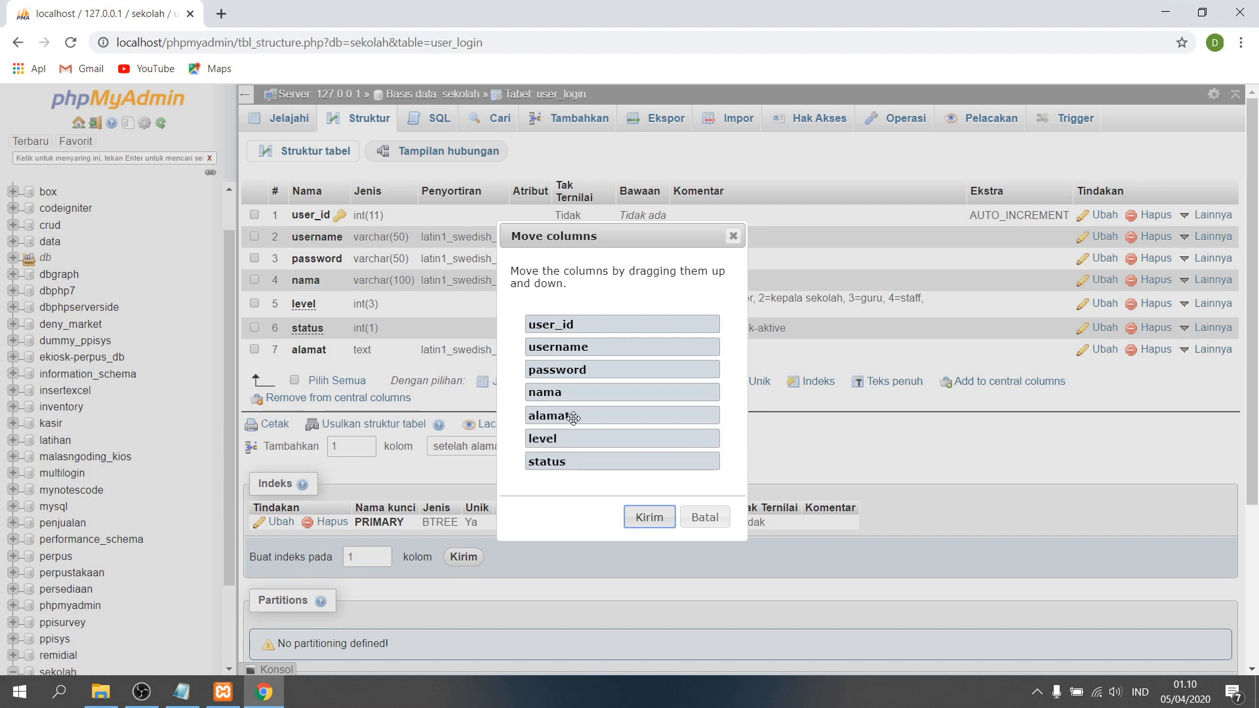
click(649, 517)
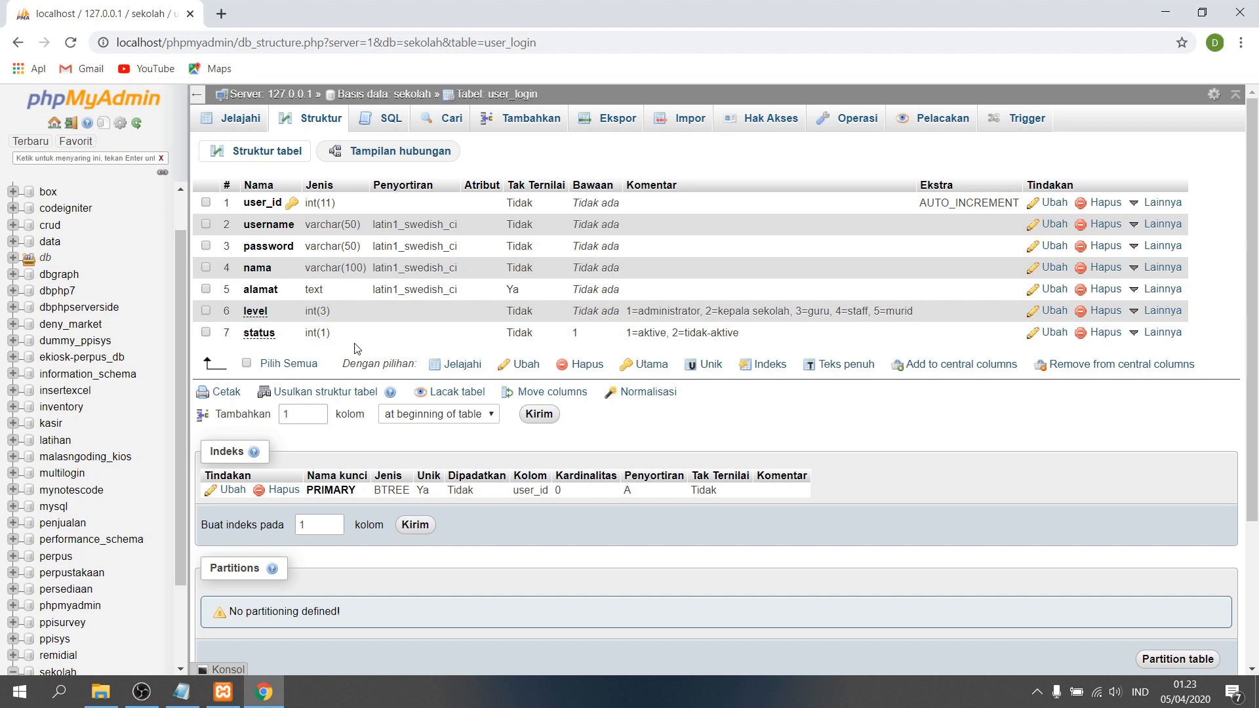
Step: Start adding one column after status in user_login and name it created
click(451, 420)
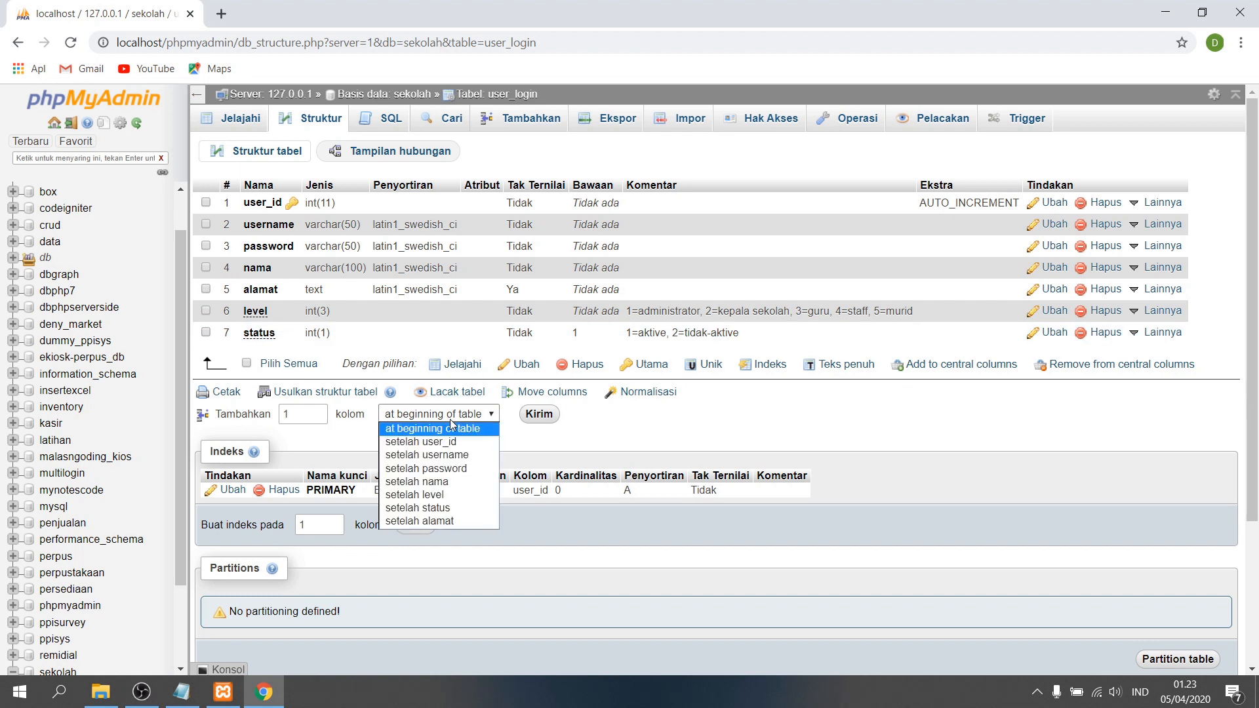
click(443, 509)
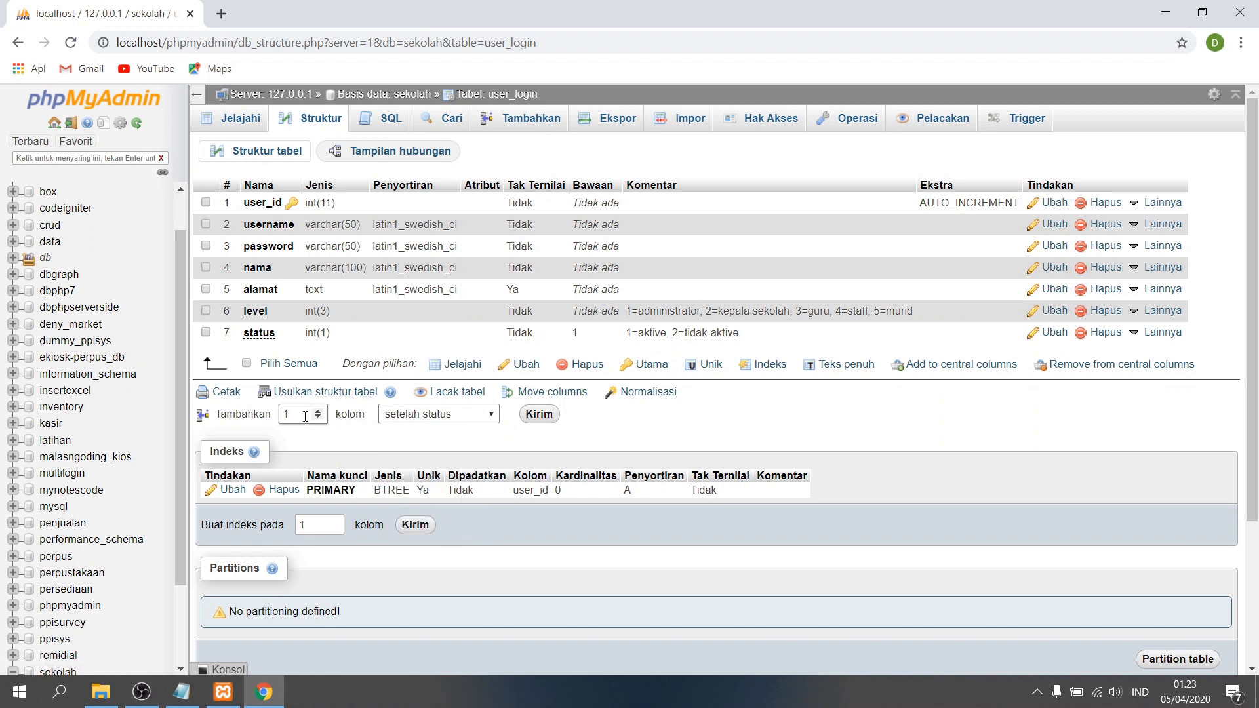
click(536, 417)
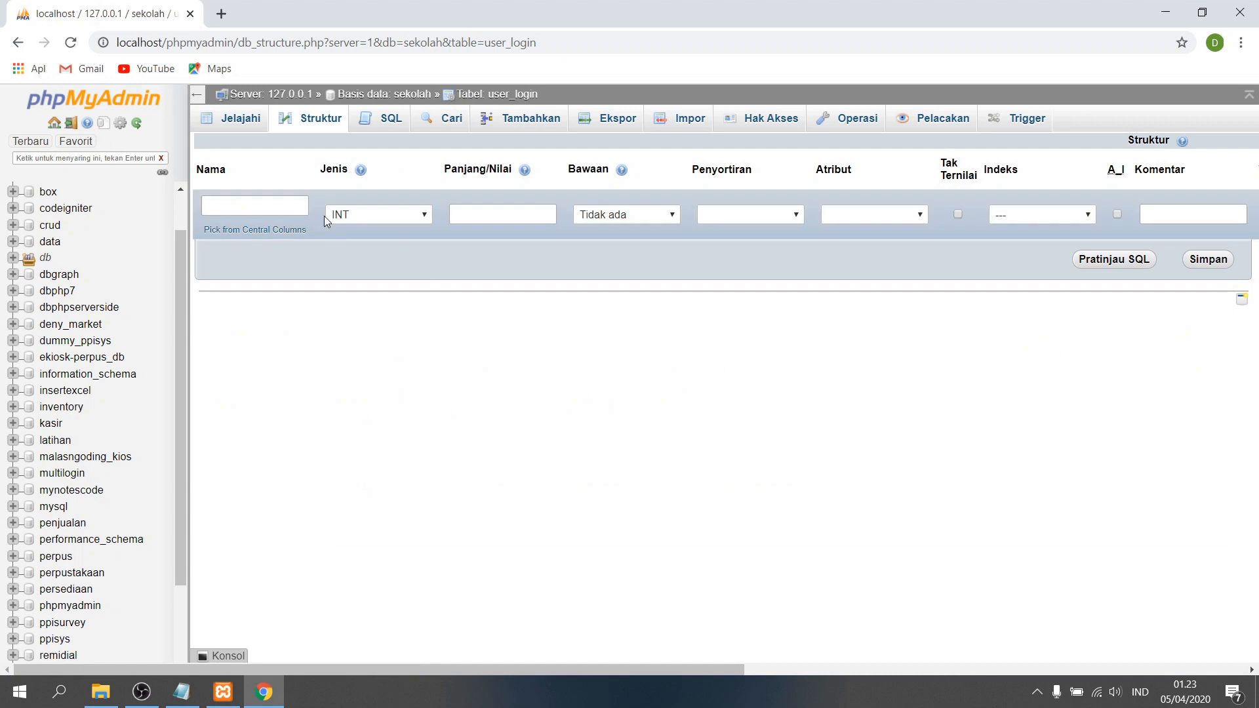
click(280, 204)
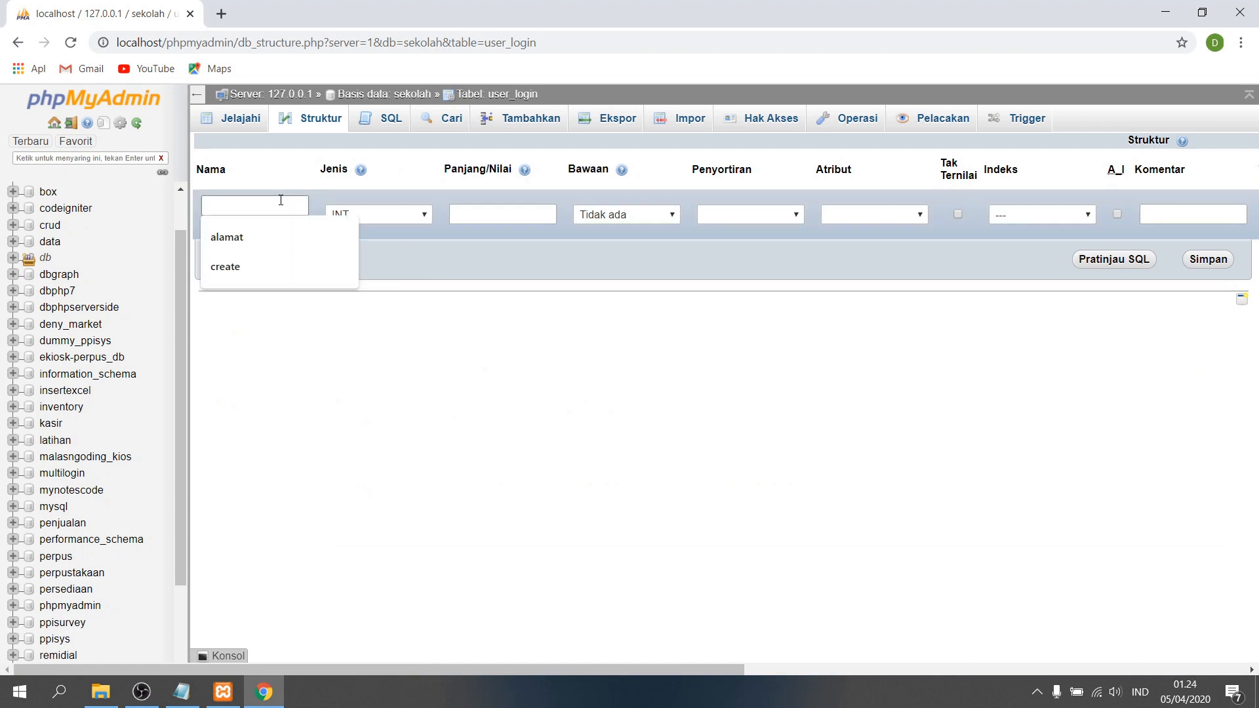
text(cread)
key(BackSpace)
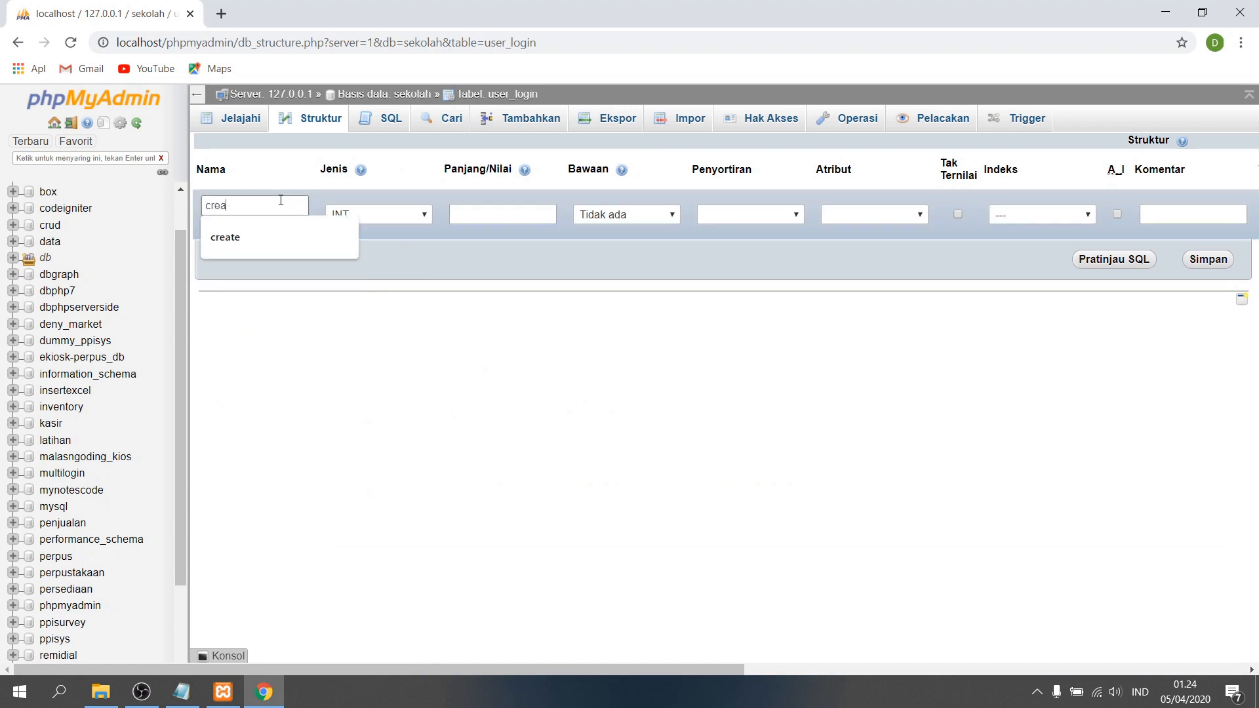
key(BackSpace)
key(BackSpace)
key(BackSpace)
key(BackSpace)
text(created)
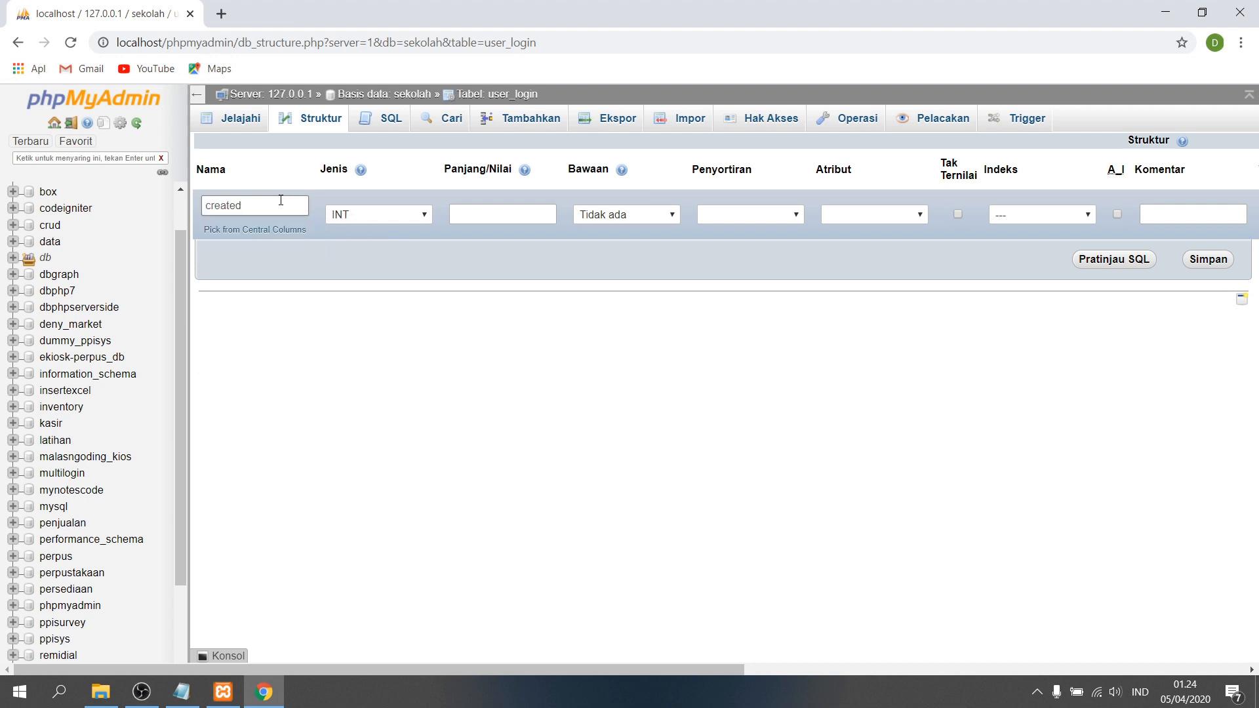
Step: Try the DATE and DATETIME types for the created column
click(352, 214)
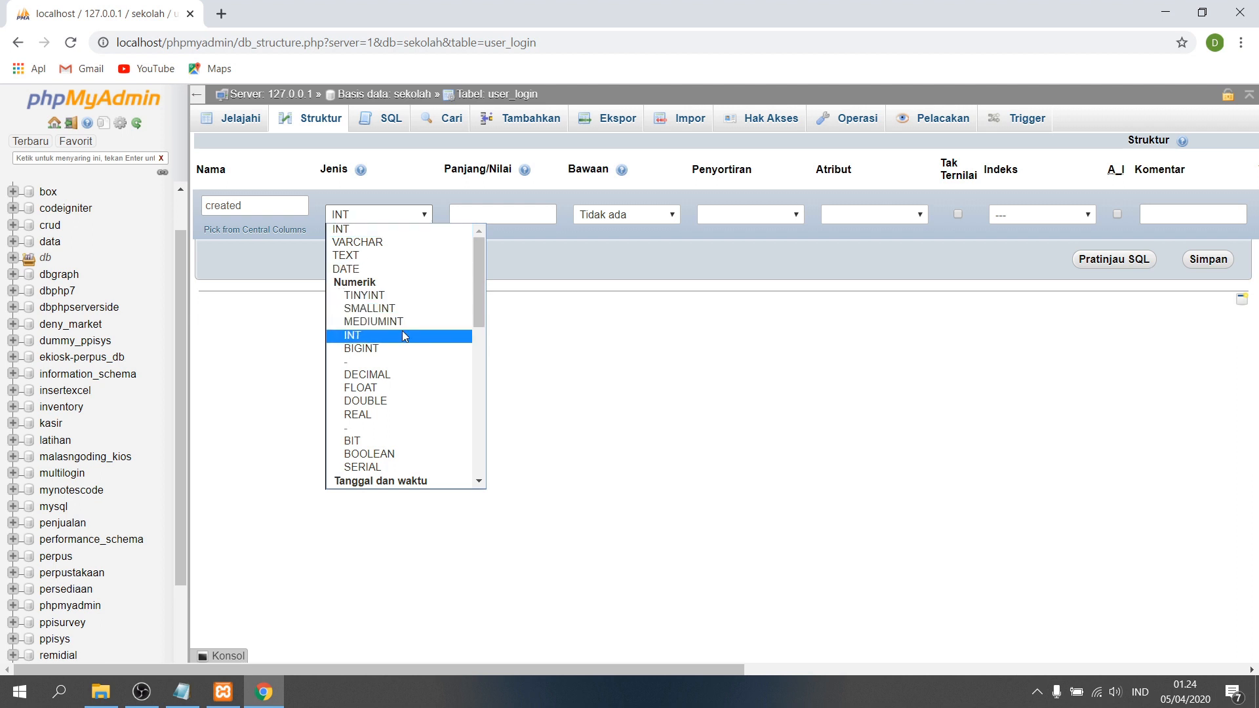
click(392, 270)
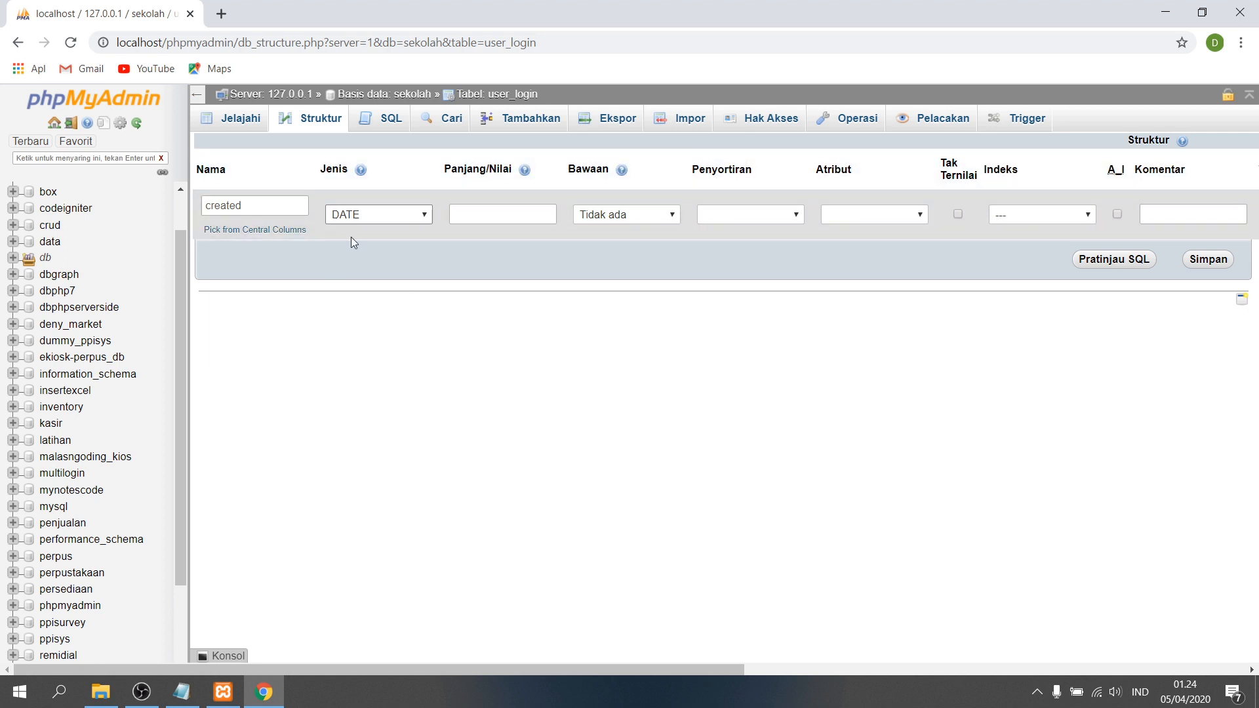
click(407, 218)
drag(474, 290, 483, 447)
key(t)
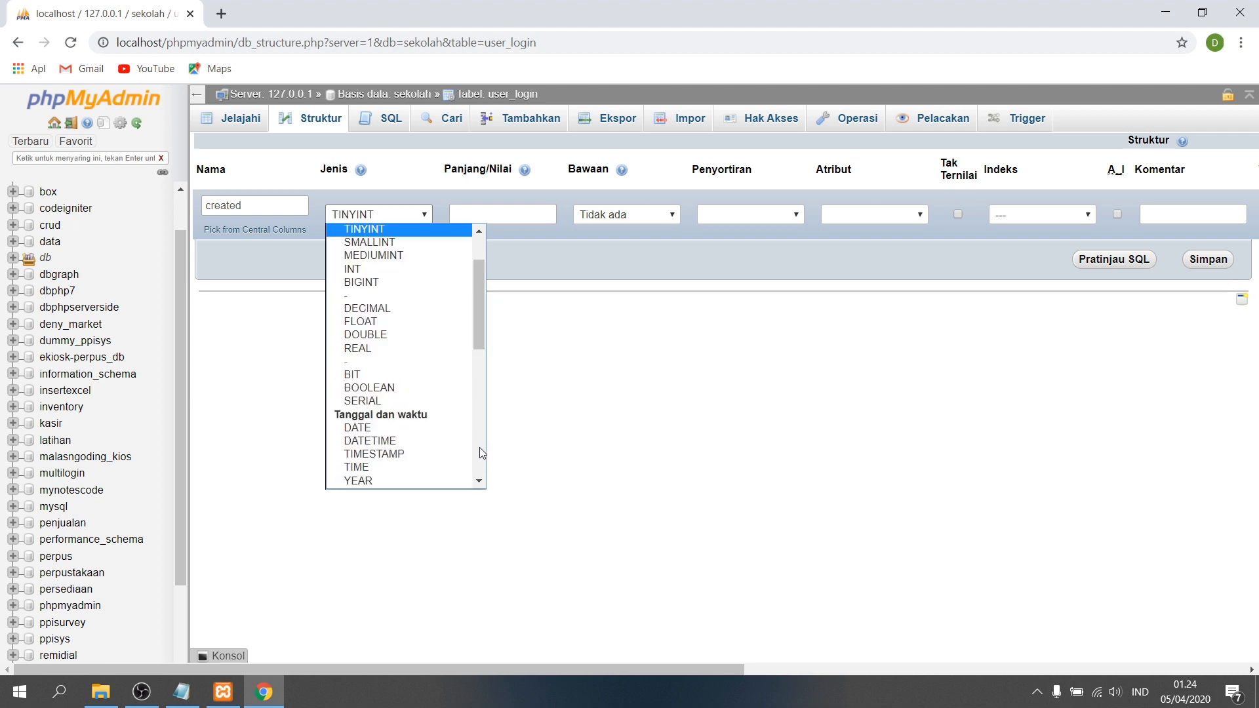
scroll(479, 335, up, 1)
key(t)
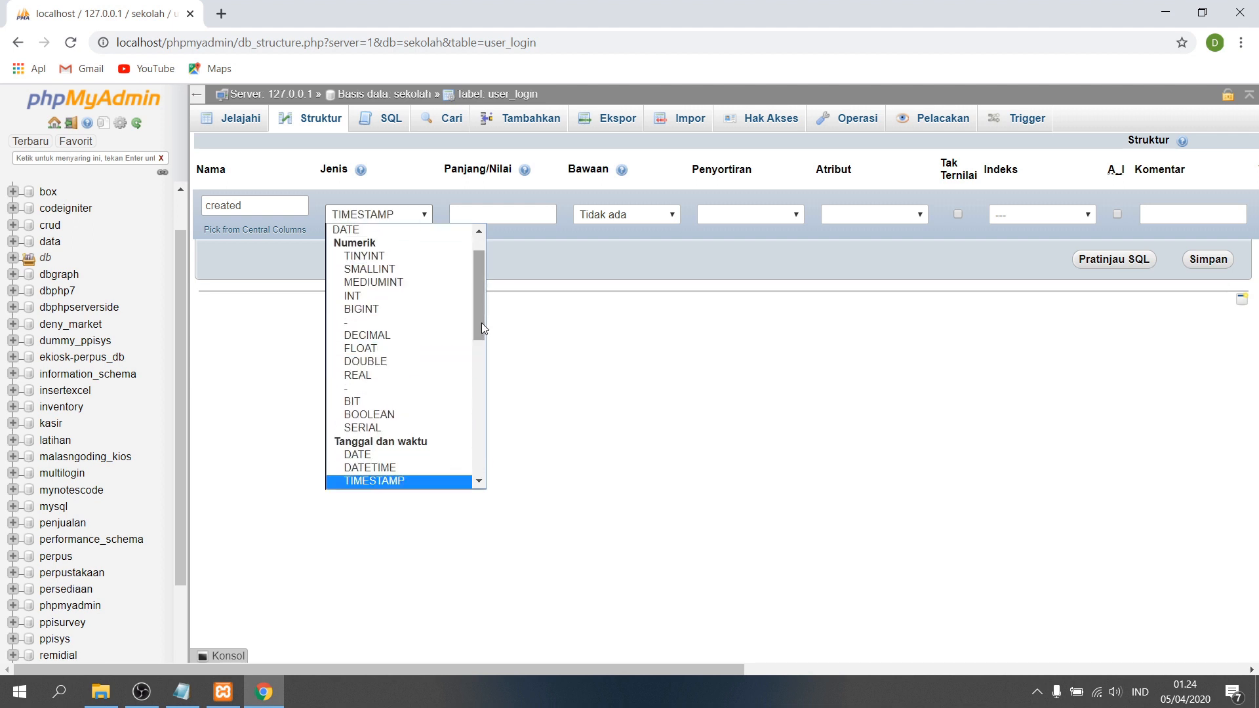
click(395, 468)
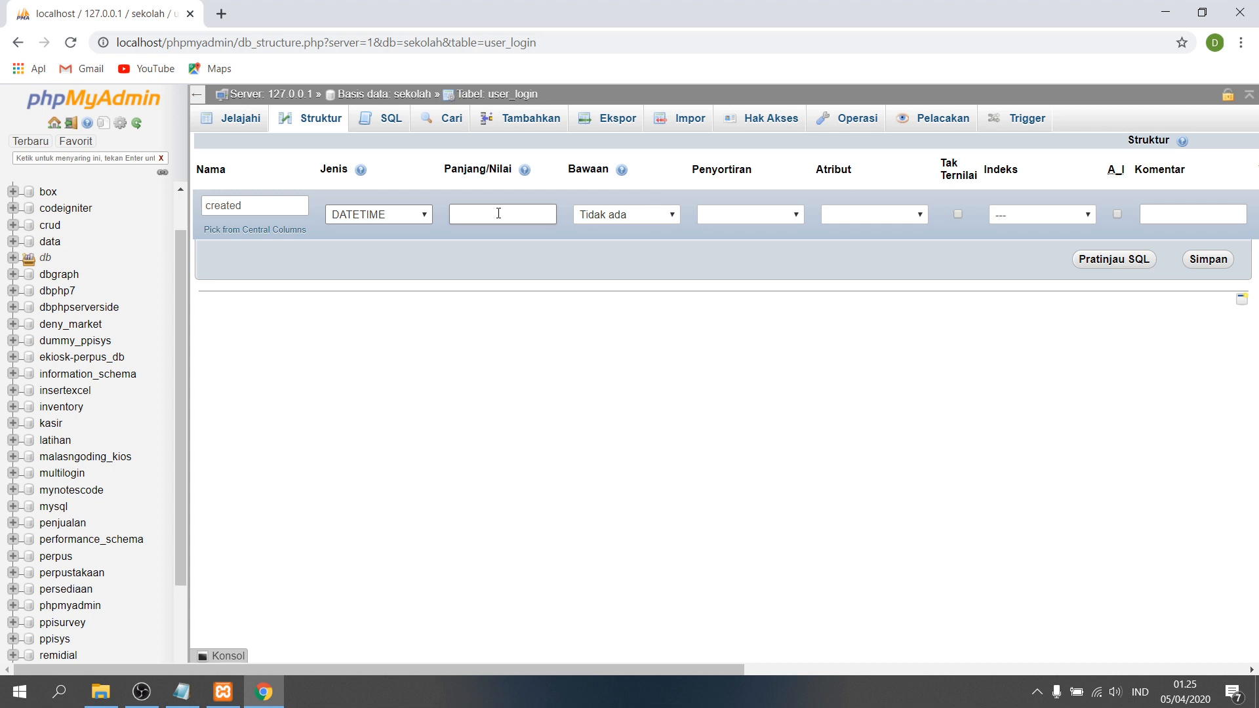
click(403, 215)
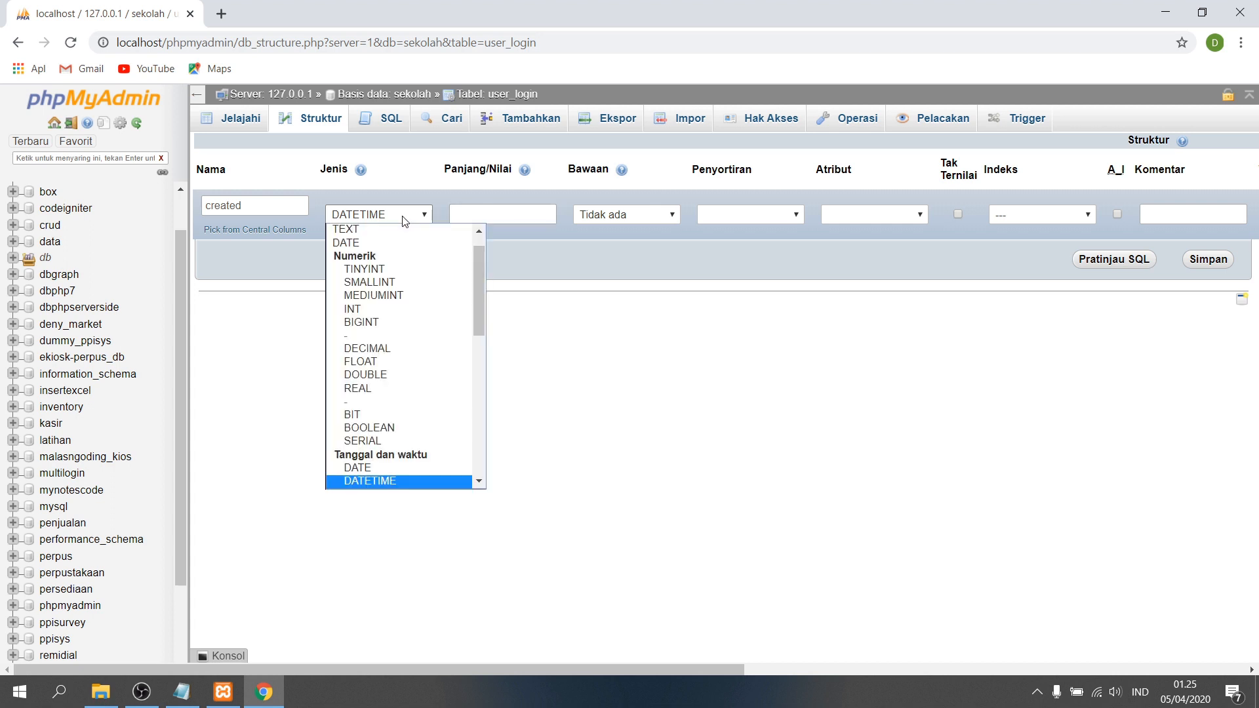
click(365, 469)
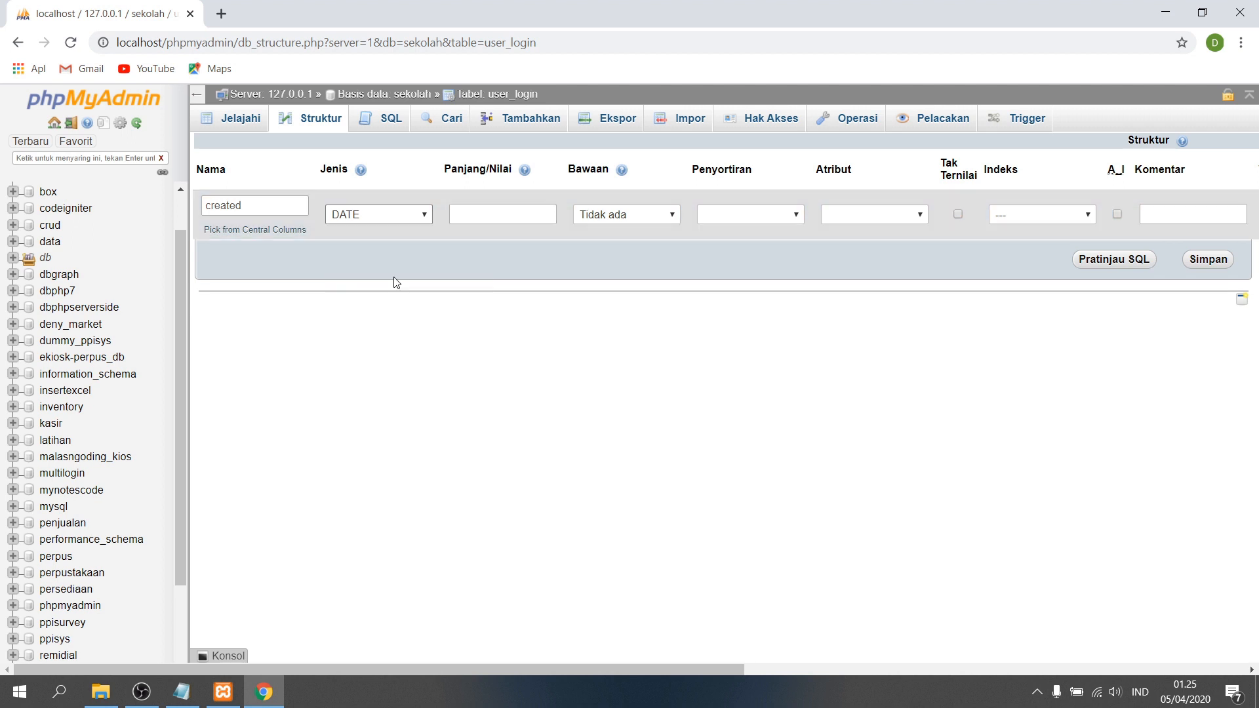
Step: Set the created column's type to TIMESTAMP and leave its length empty
click(422, 214)
scroll(470, 485, down, 1)
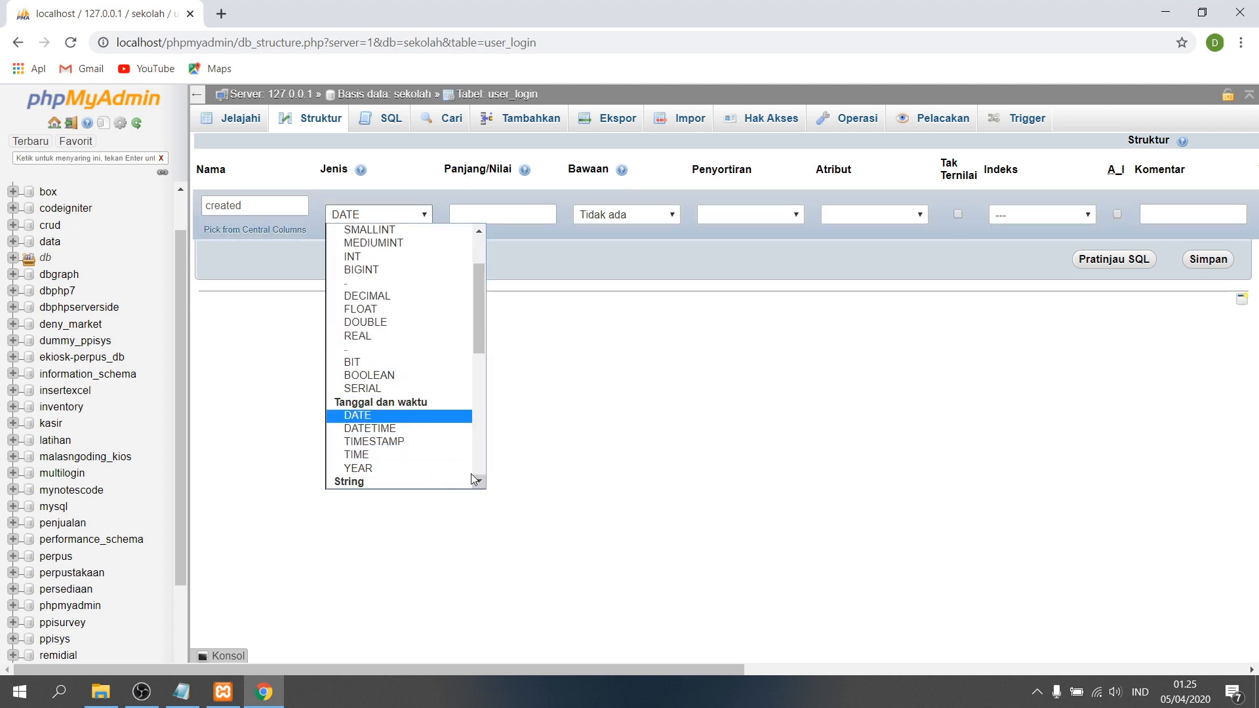
click(433, 442)
click(484, 215)
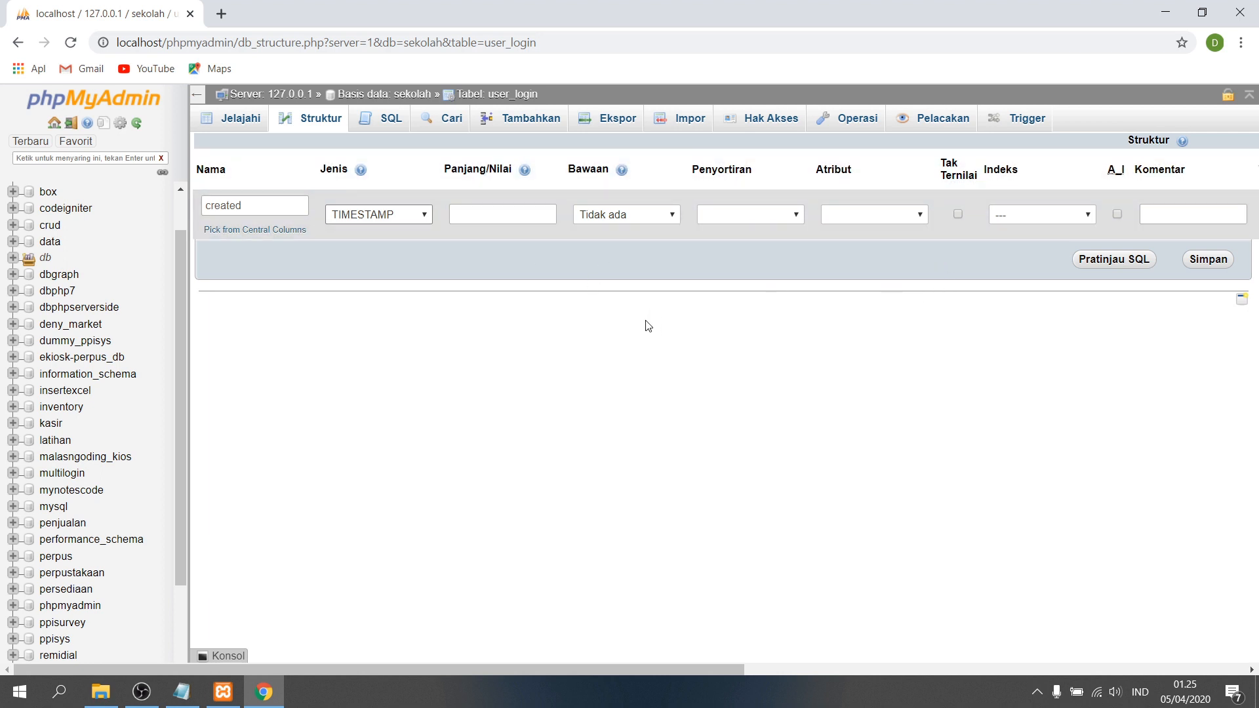
Step: Keep created's default as Tidak ada, save the column, and return to the user_login table structure
click(652, 215)
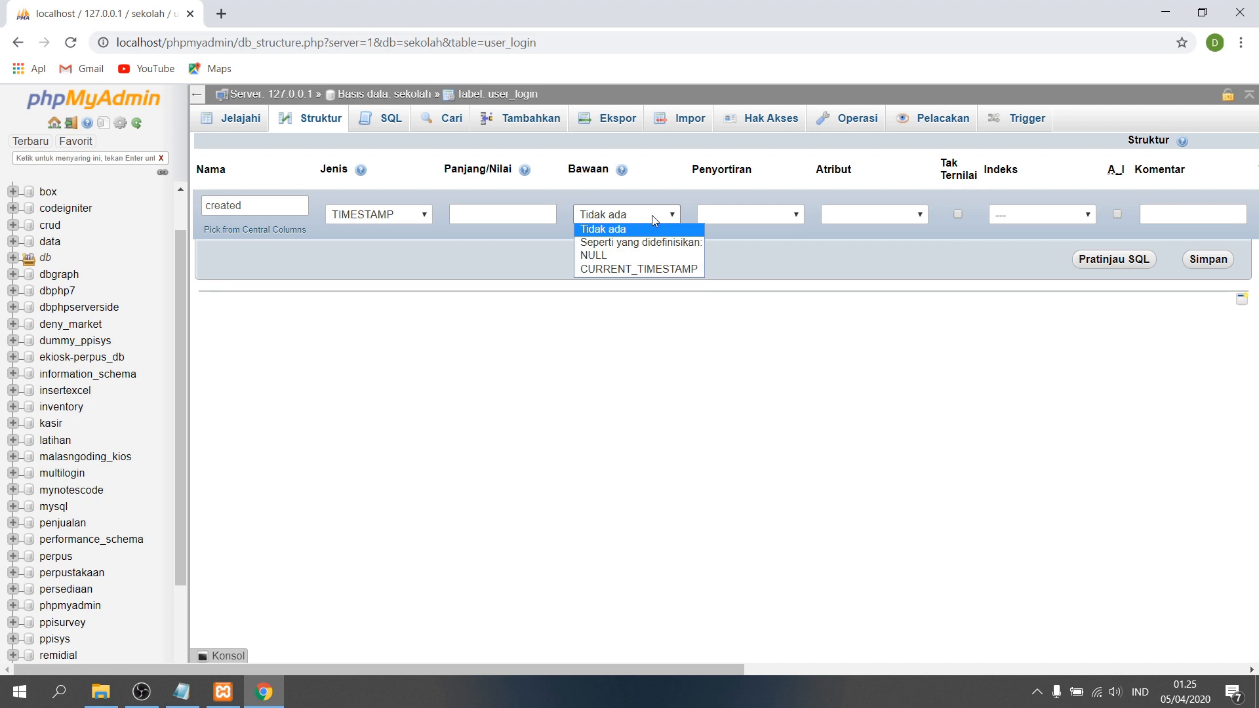
click(652, 215)
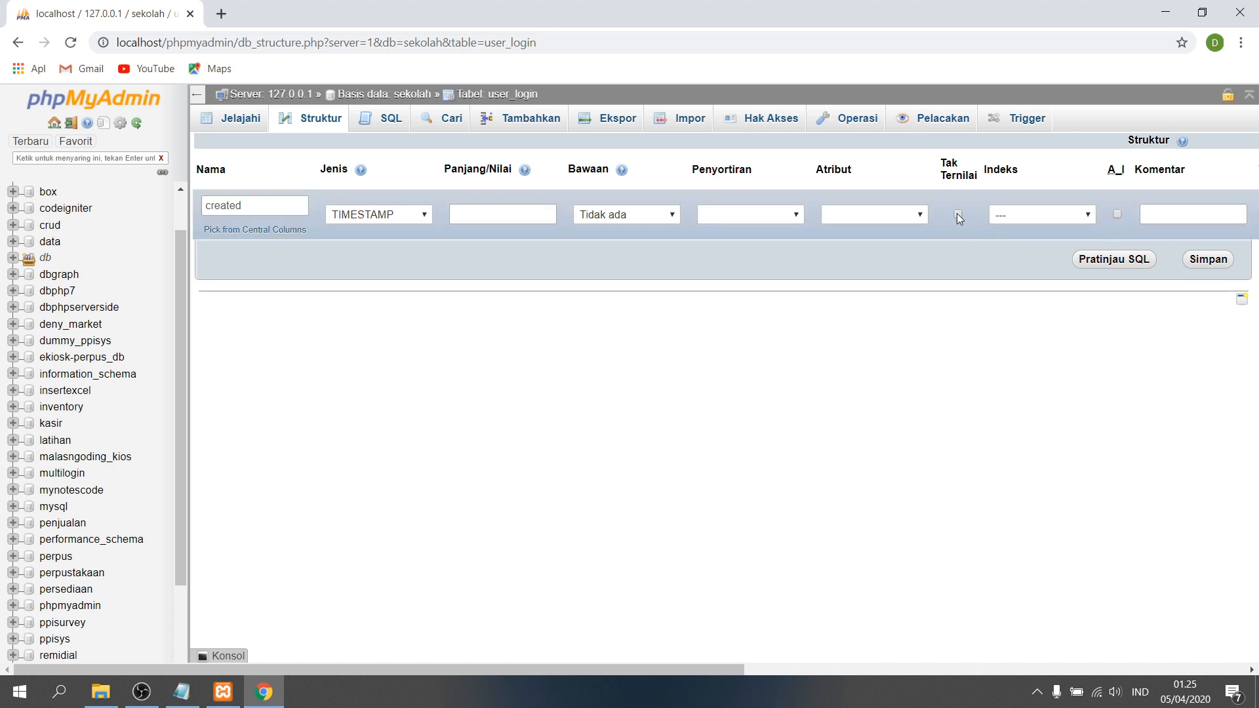
click(1210, 261)
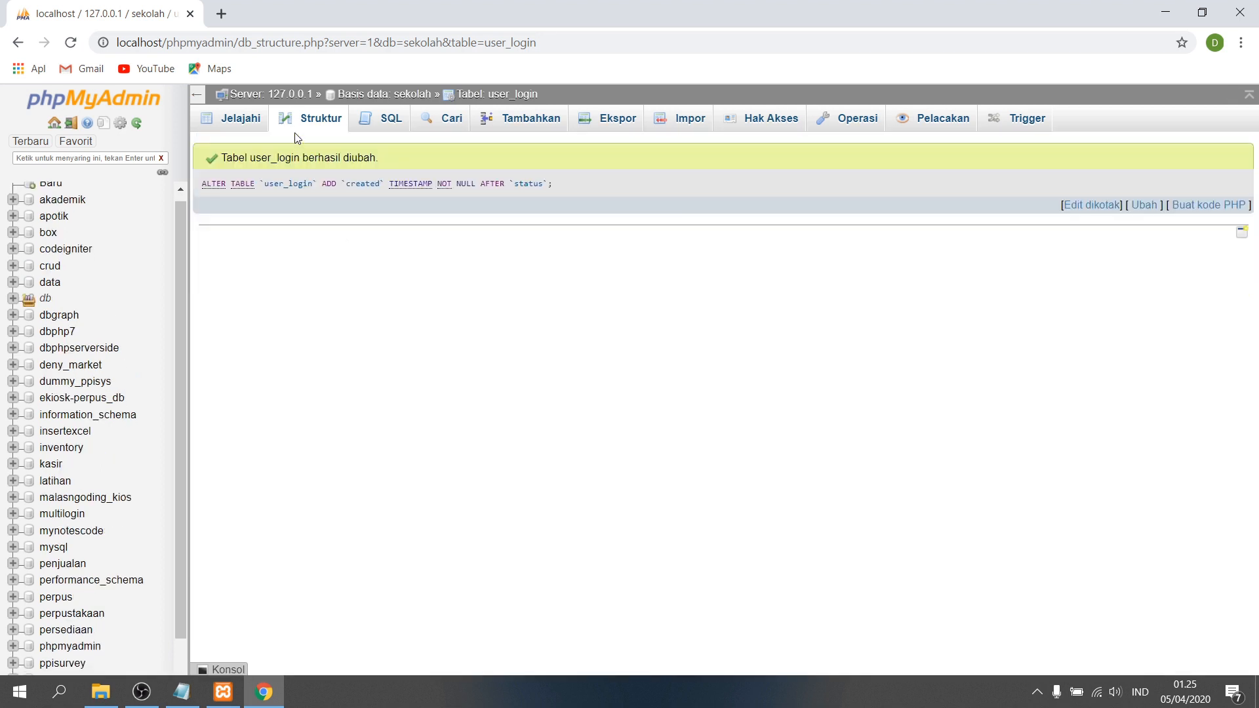
click(313, 125)
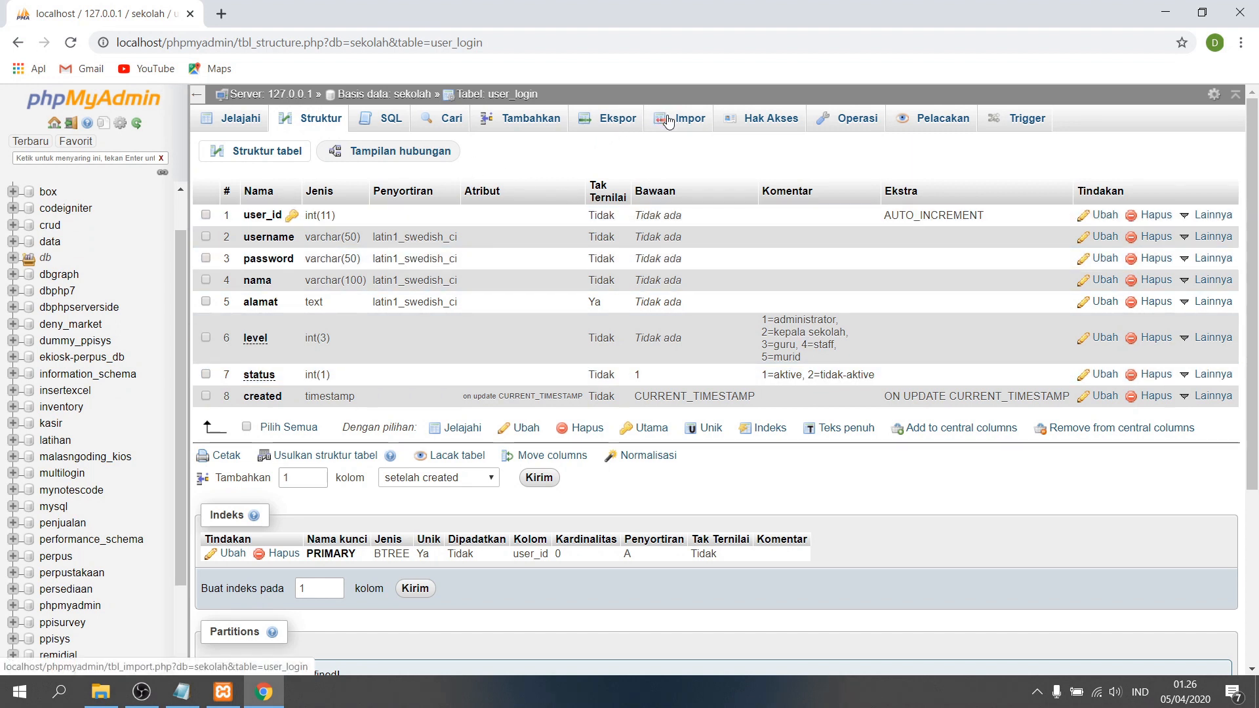
Step: Start inserting a new row into user_login and enter kepalasekolah as its username
click(531, 118)
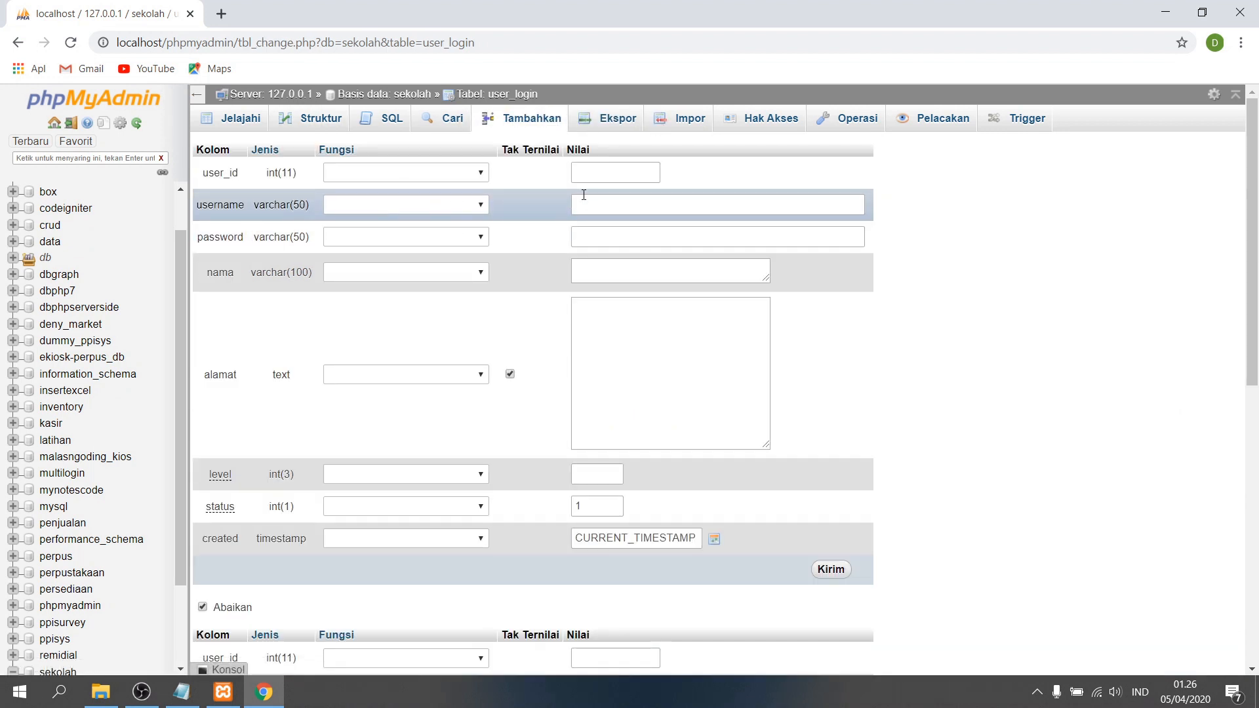
click(592, 203)
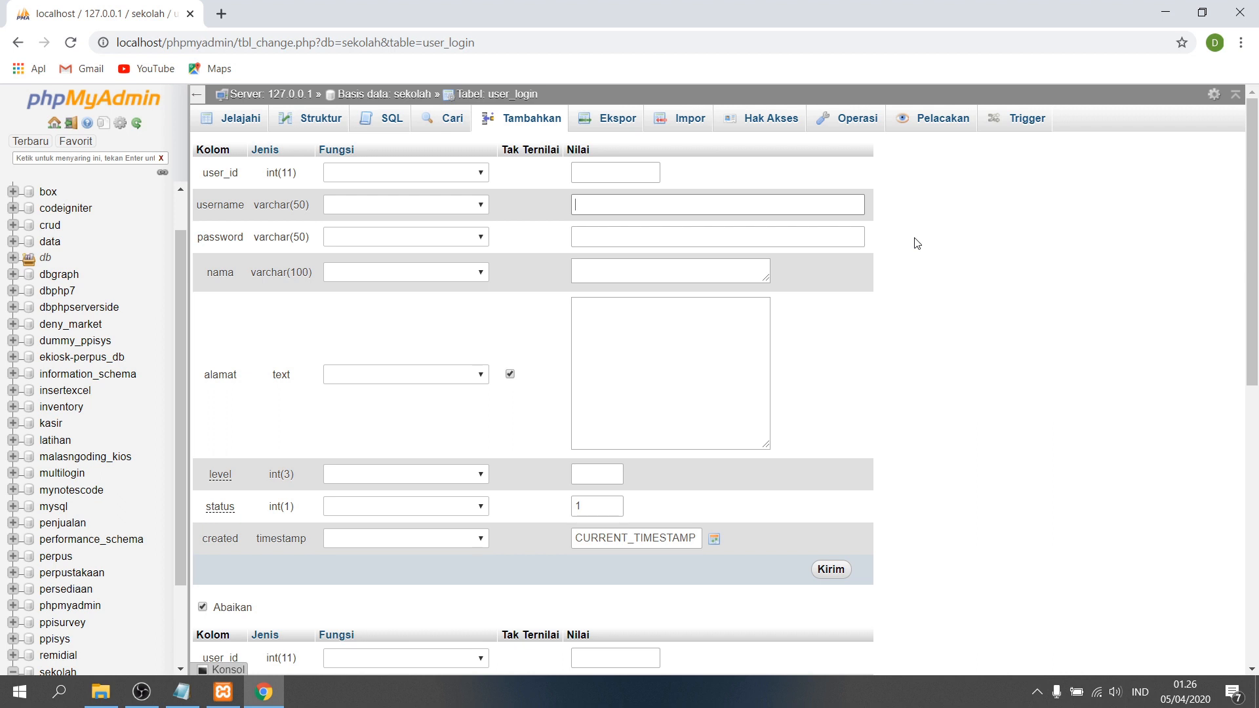
text(kepalasekolah)
key(Tab)
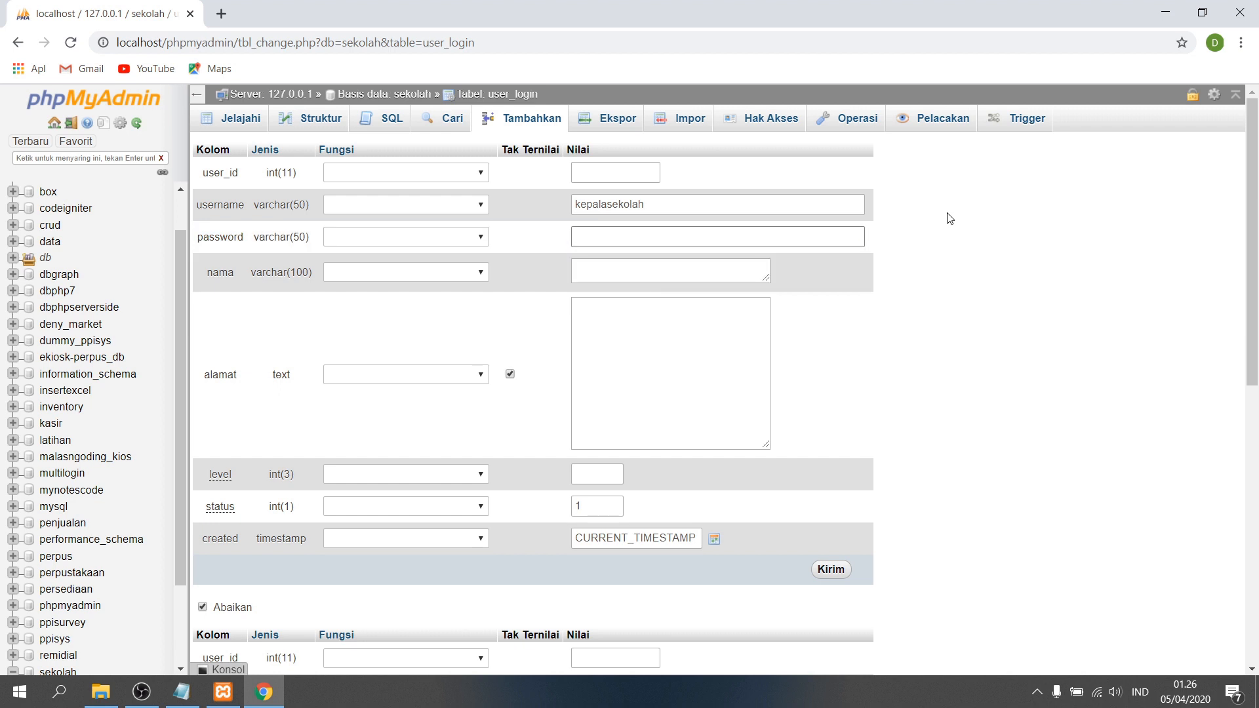
Step: Enter the account password as the new row's password value
click(947, 214)
click(831, 237)
text(Password)
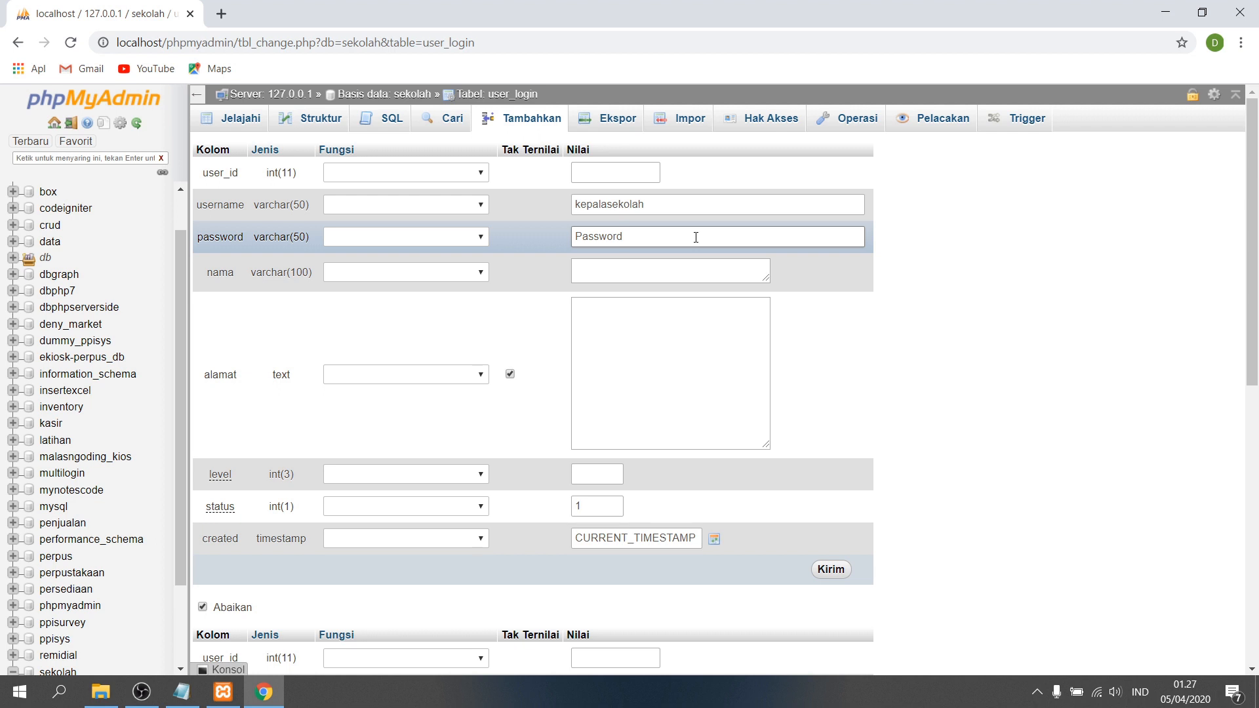
drag(696, 237, 561, 242)
click(641, 235)
click(640, 233)
click(639, 236)
drag(639, 236, 563, 244)
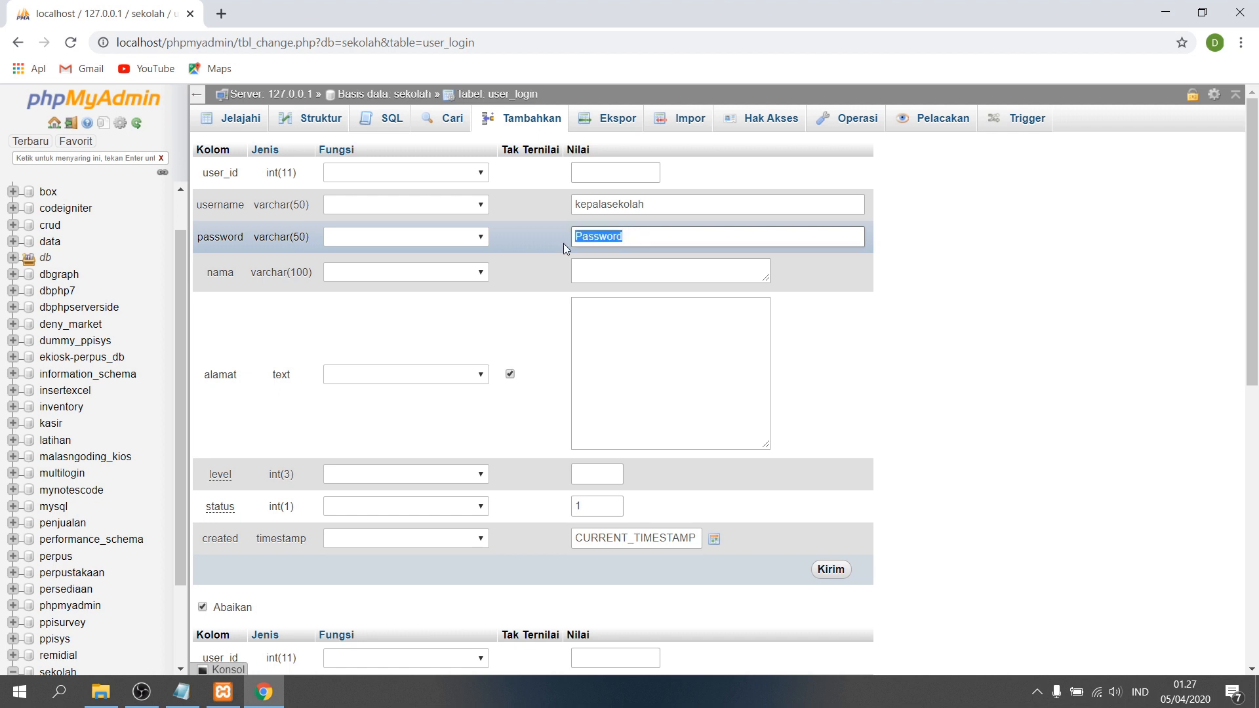
click(648, 237)
drag(648, 237, 570, 243)
click(647, 235)
drag(647, 236, 573, 240)
click(639, 237)
Step: Apply the MD5 function to the new row's password value
click(481, 236)
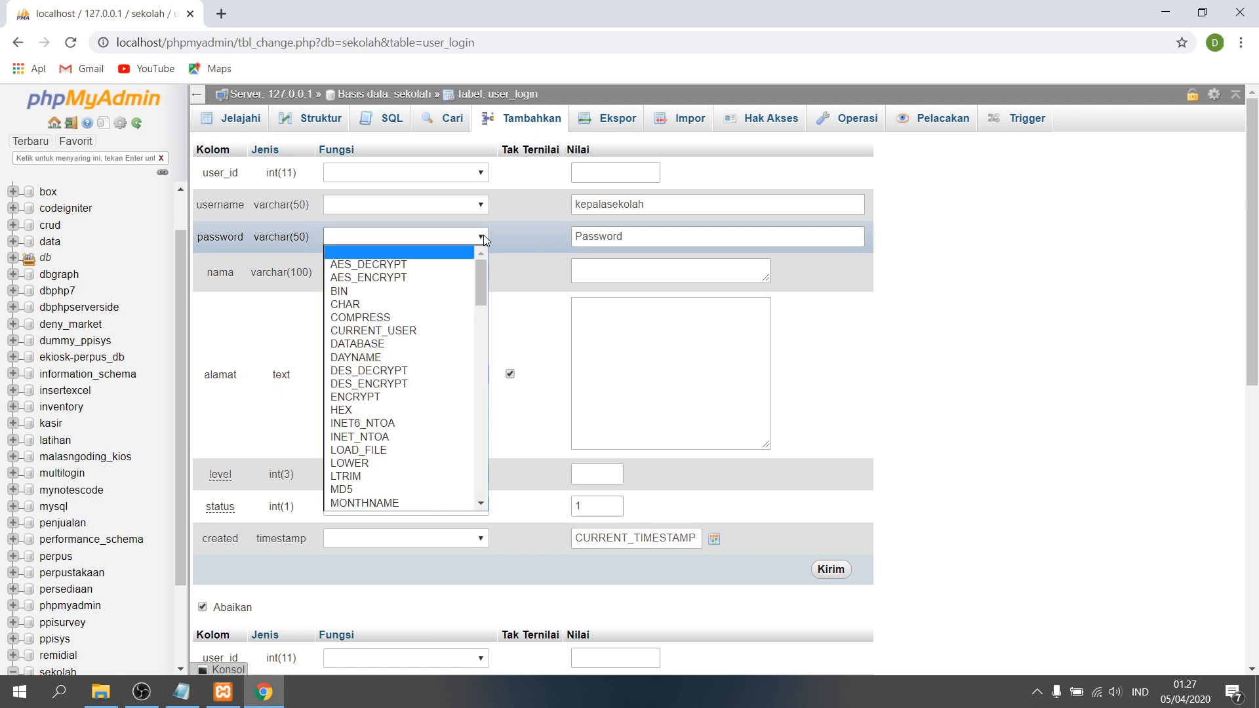
key(m)
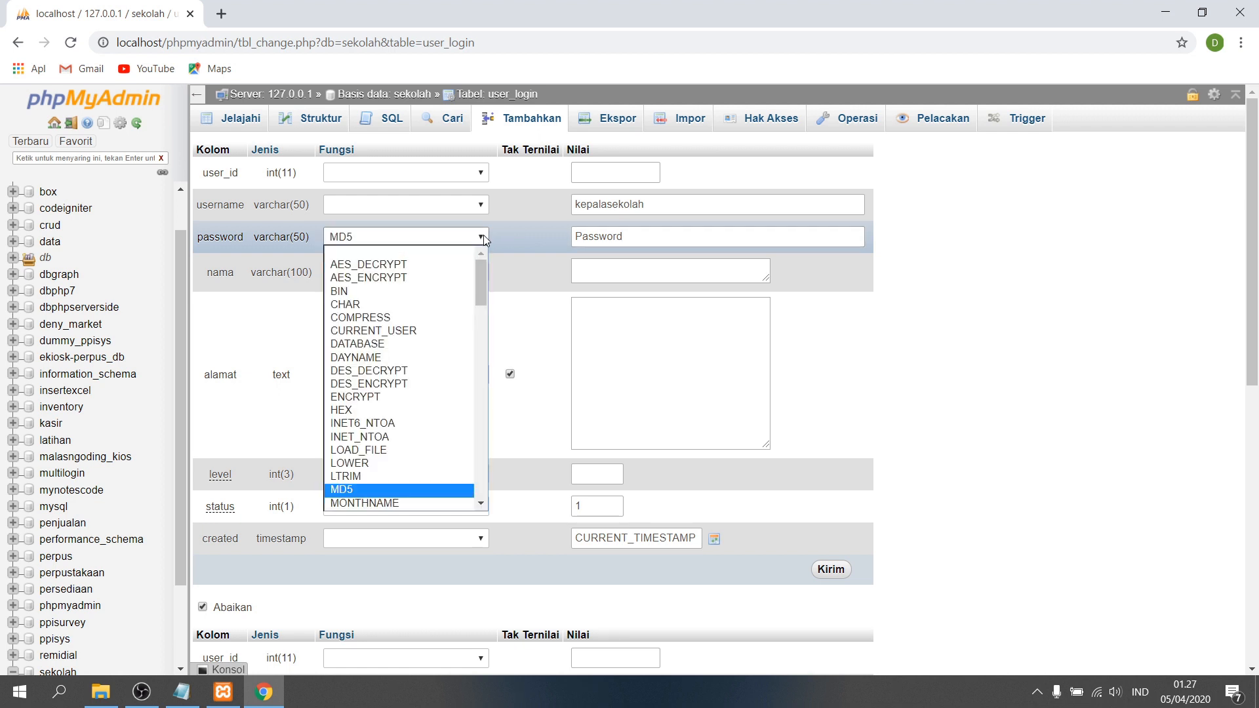
click(356, 489)
click(627, 243)
drag(624, 237, 545, 231)
click(546, 231)
click(604, 241)
drag(623, 235, 576, 233)
click(647, 236)
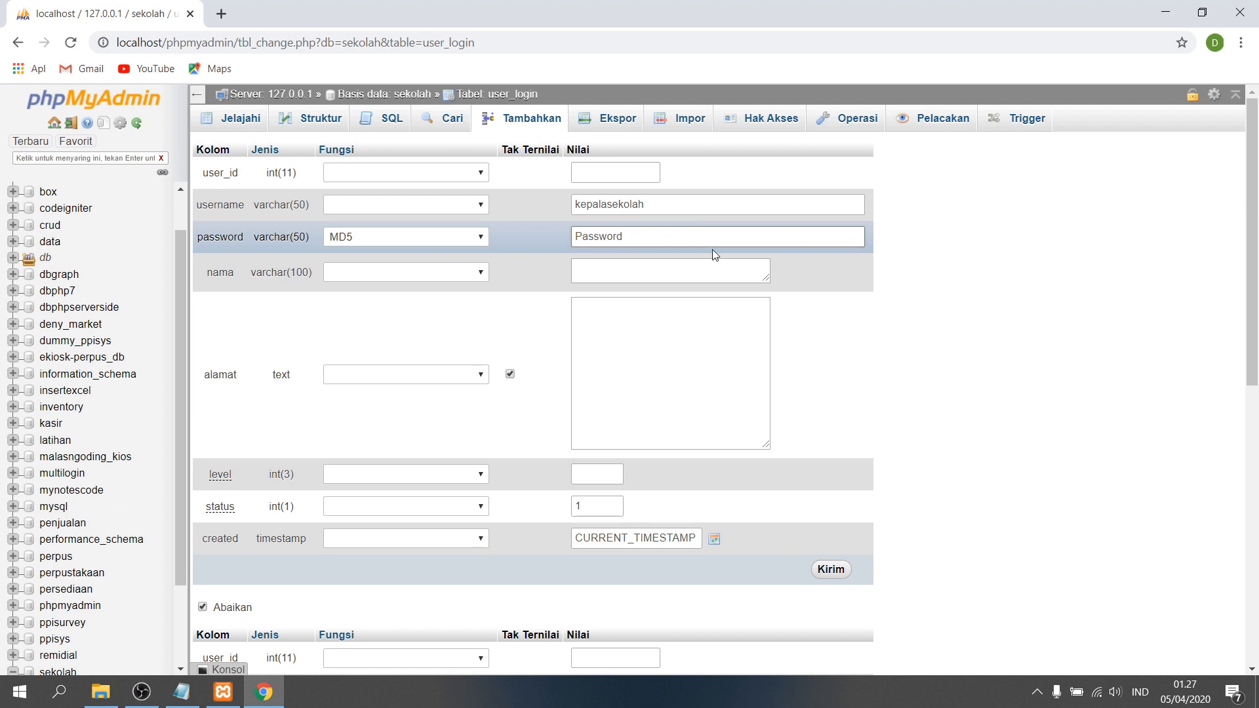
drag(646, 236, 564, 234)
click(548, 238)
drag(643, 238, 556, 223)
click(556, 230)
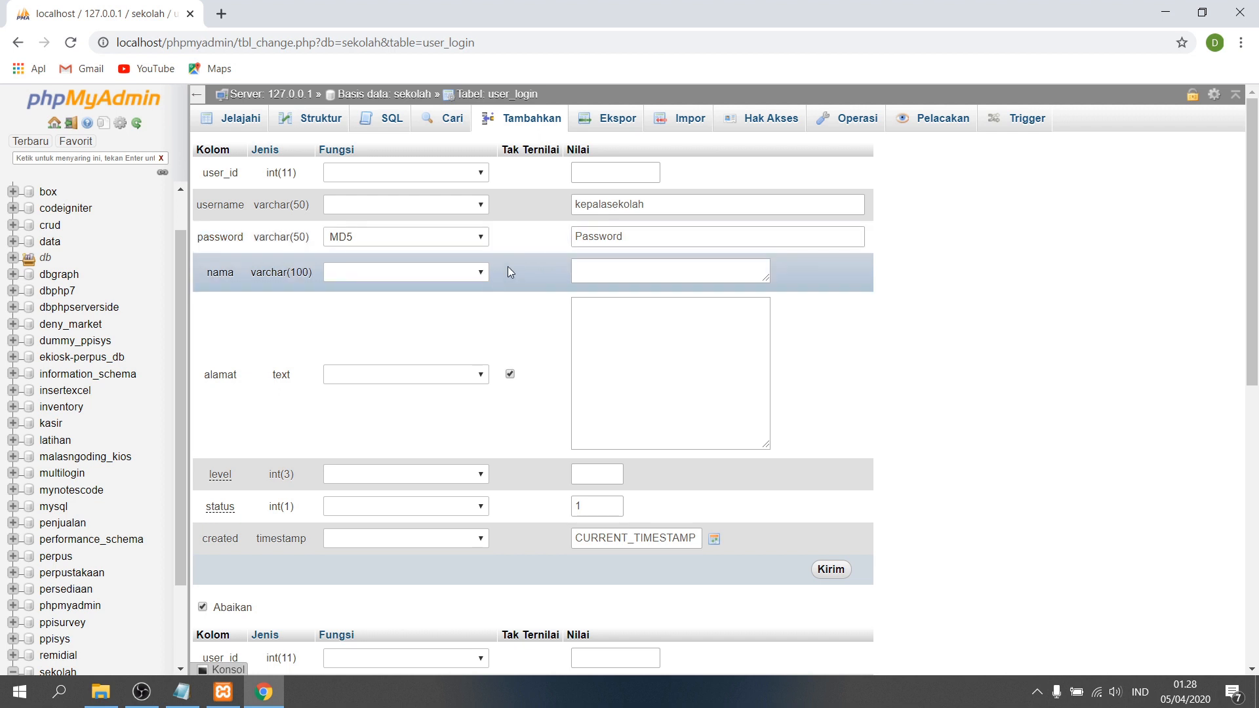
Step: Enter the person's name as the new row's nama value
click(615, 272)
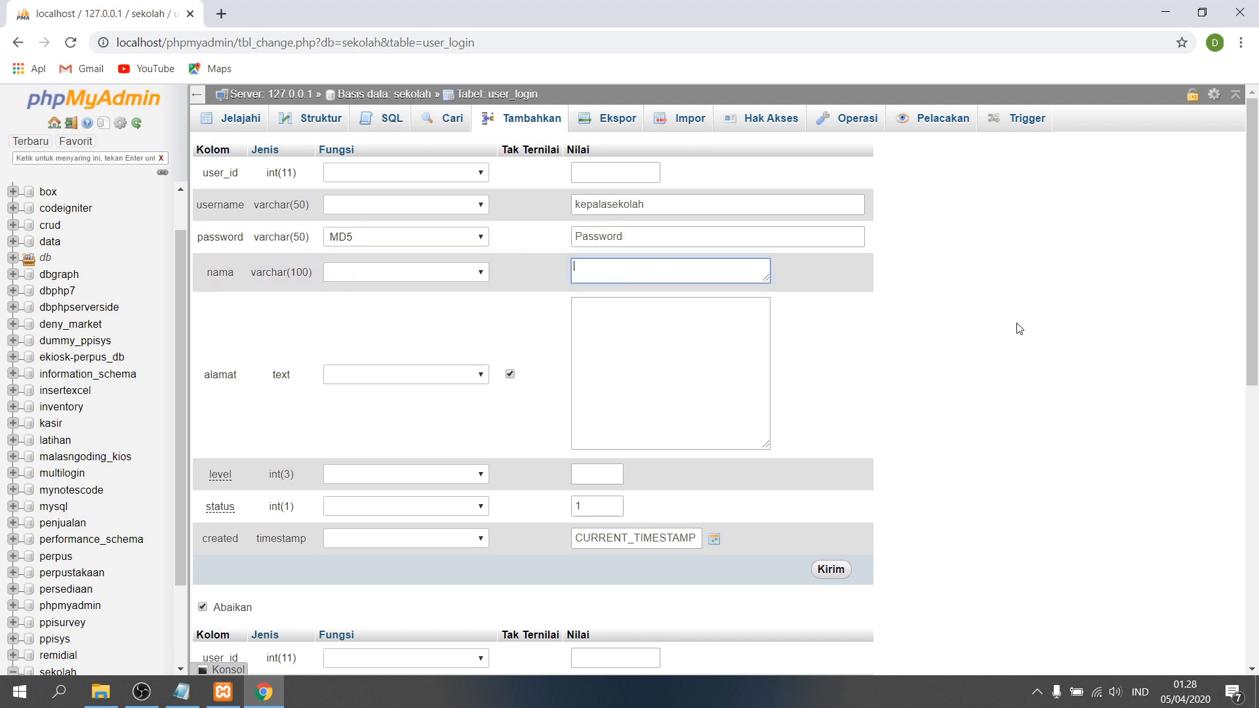
text(Sho)
text(oe)
text(harto)
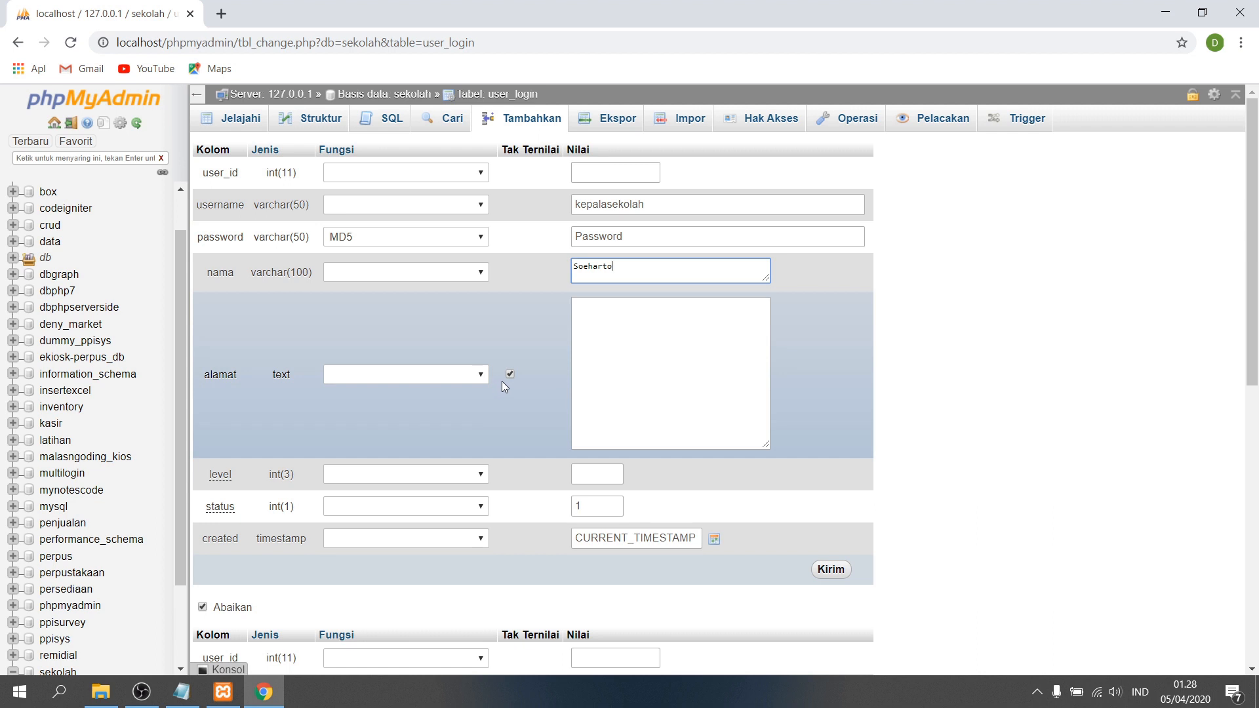
Step: Leave the new row's alamat empty and set its level to 2
click(625, 335)
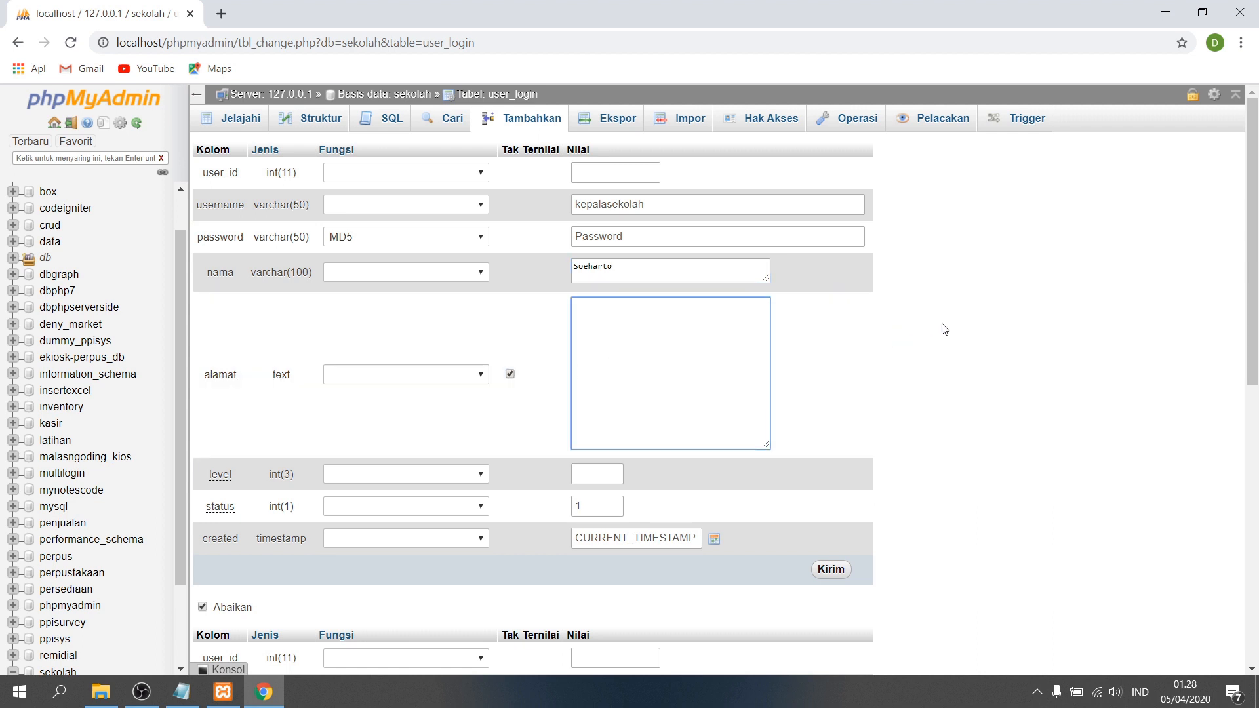
scroll(892, 348, down, 1)
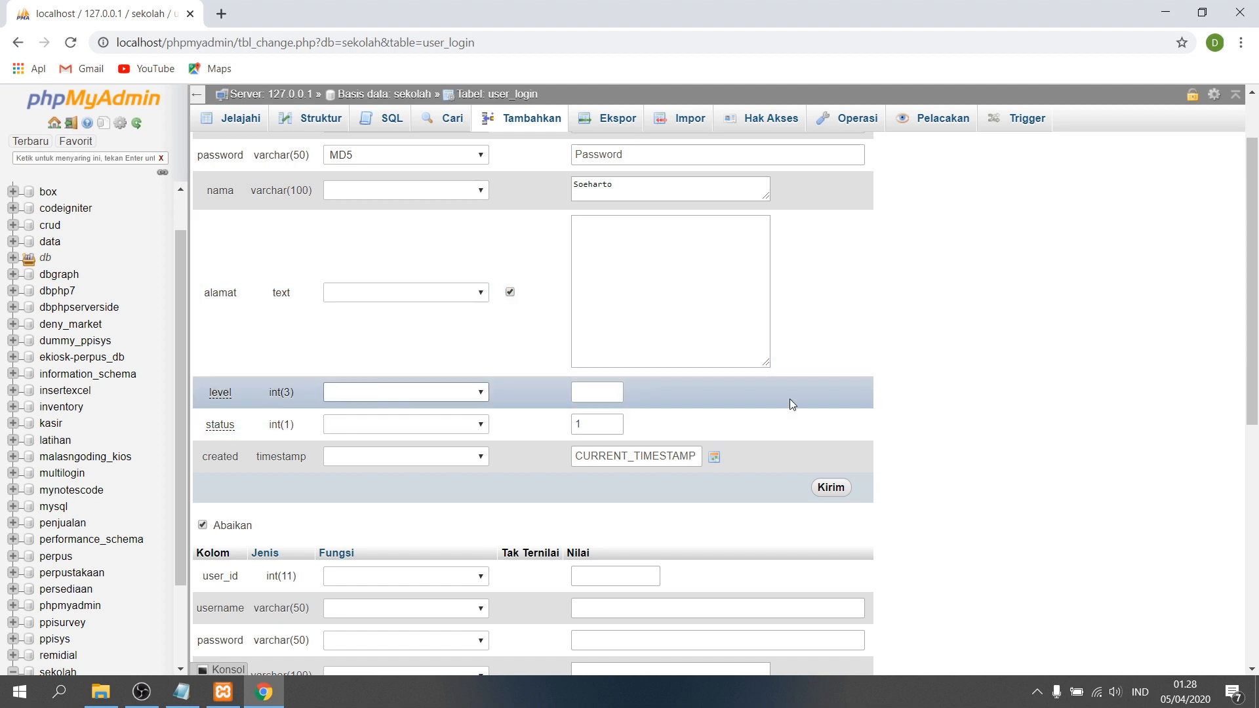
click(604, 393)
click(604, 394)
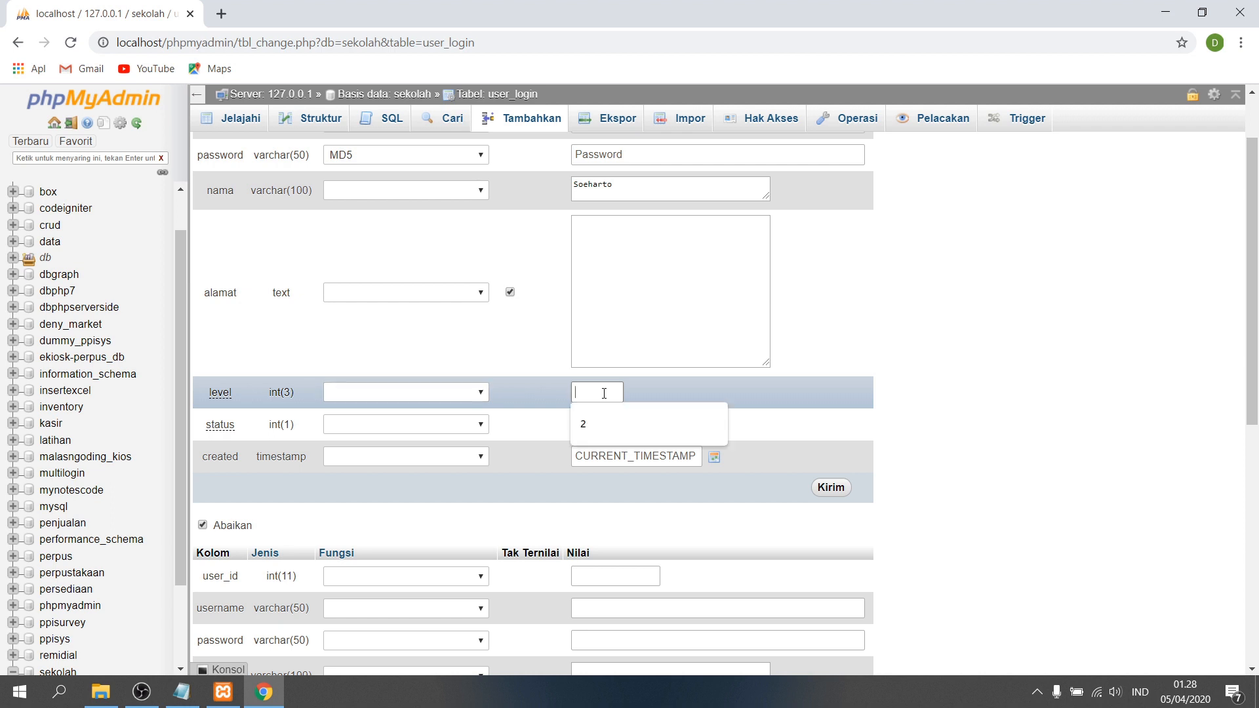
text(2)
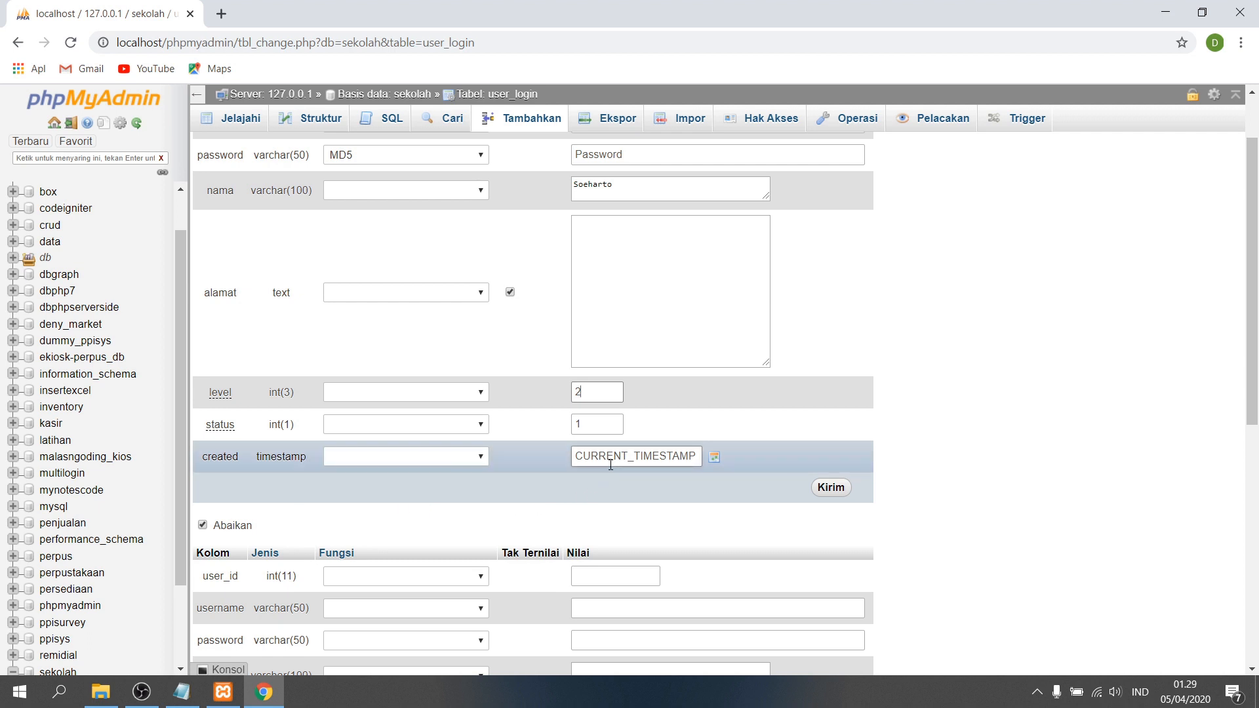
Step: Insert the new kepalasekolah row into user_login, keeping status 1 and CURRENT_TIMESTAMP for created
click(714, 456)
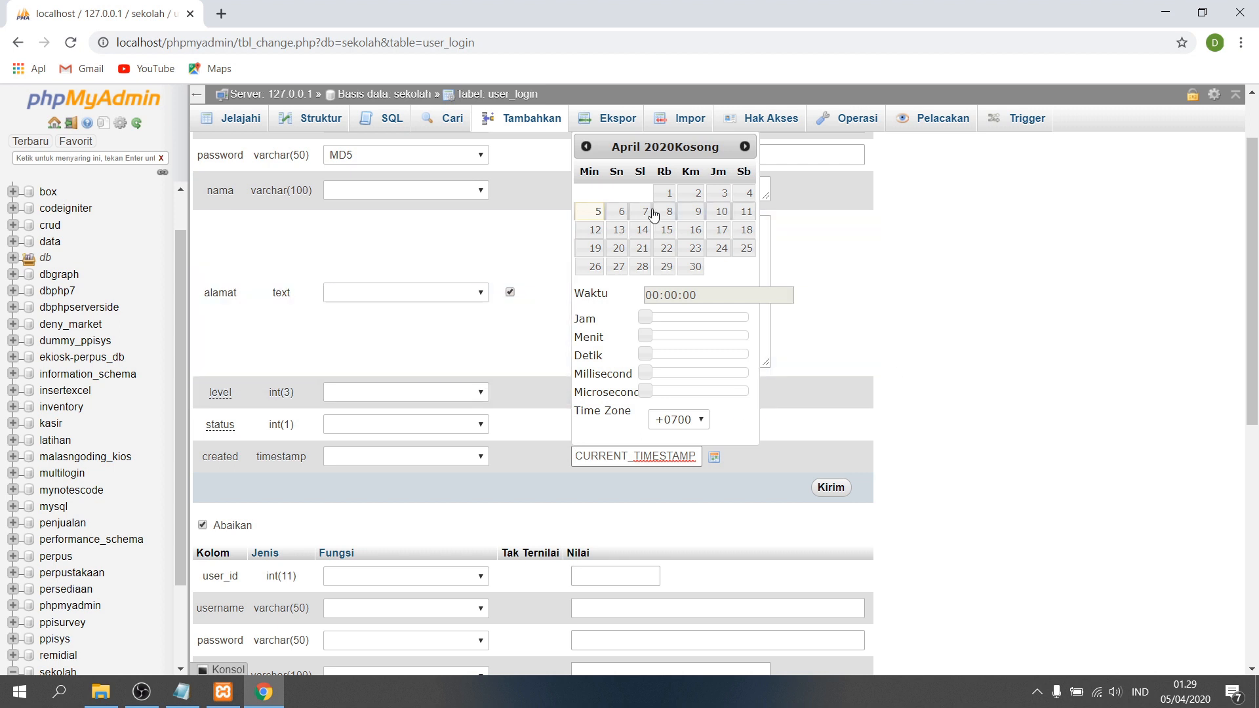
click(936, 321)
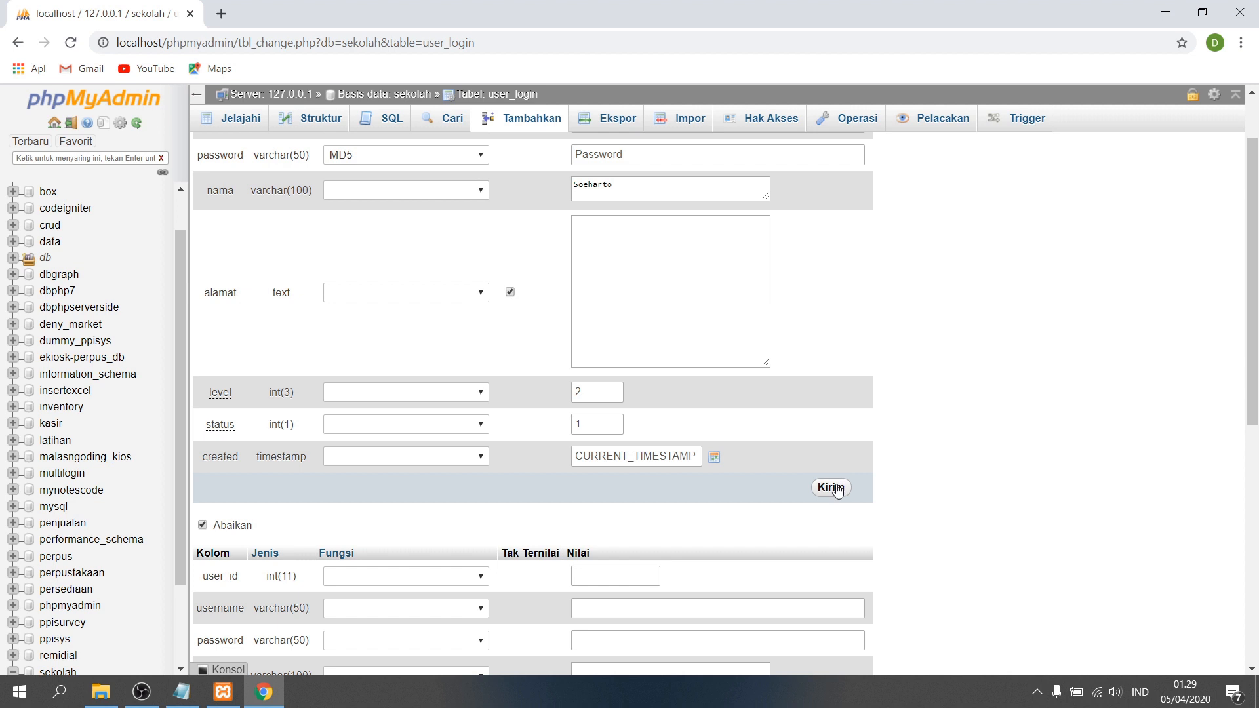
scroll(832, 485, up, 2)
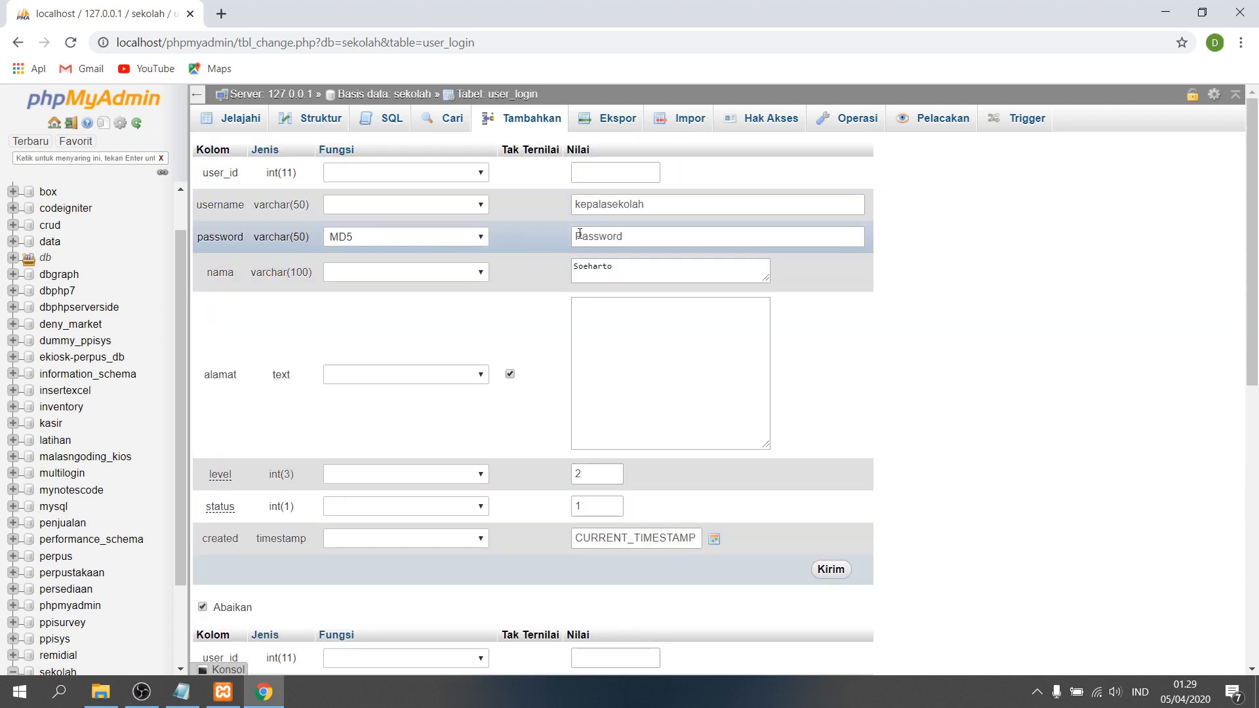
scroll(674, 350, down, 5)
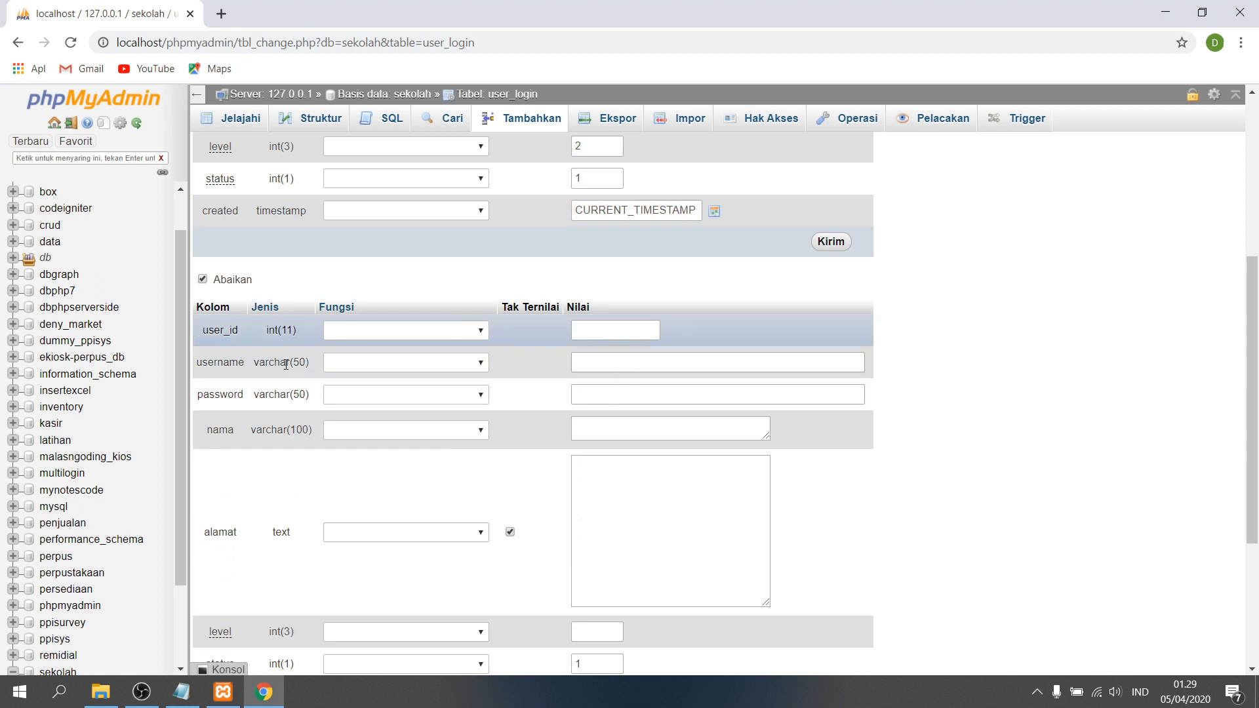
scroll(635, 443, down, 4)
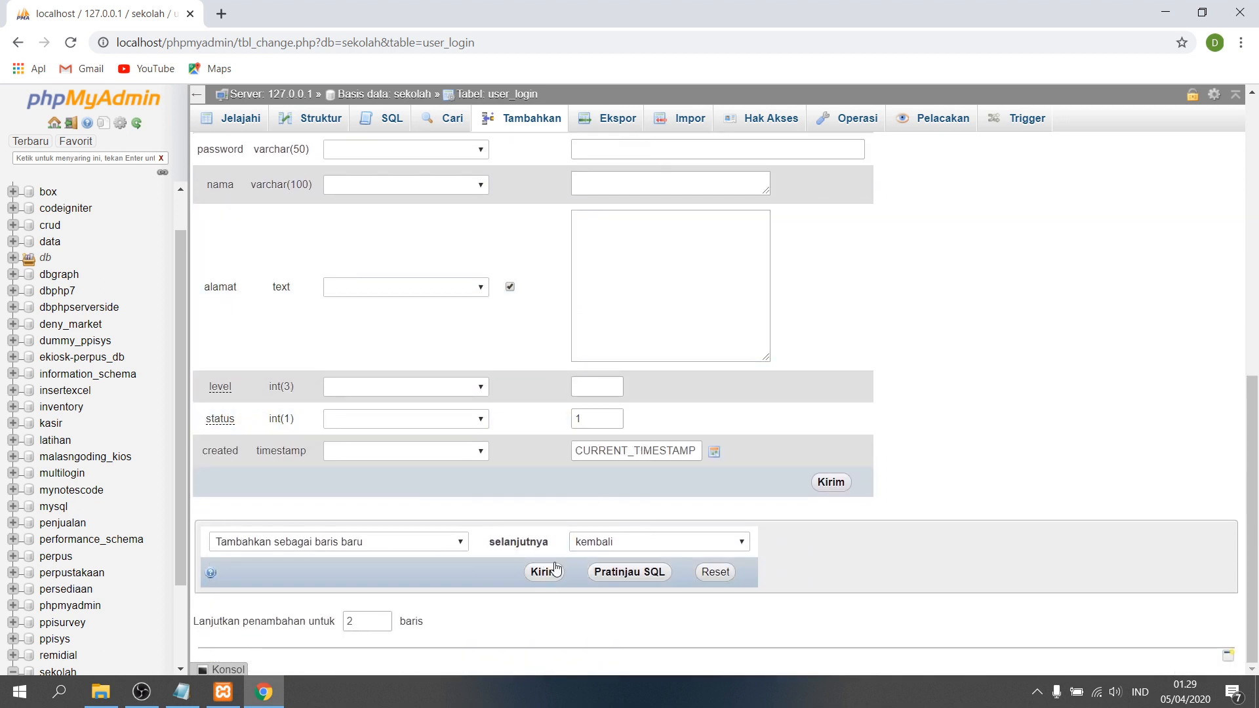
scroll(788, 331, up, 9)
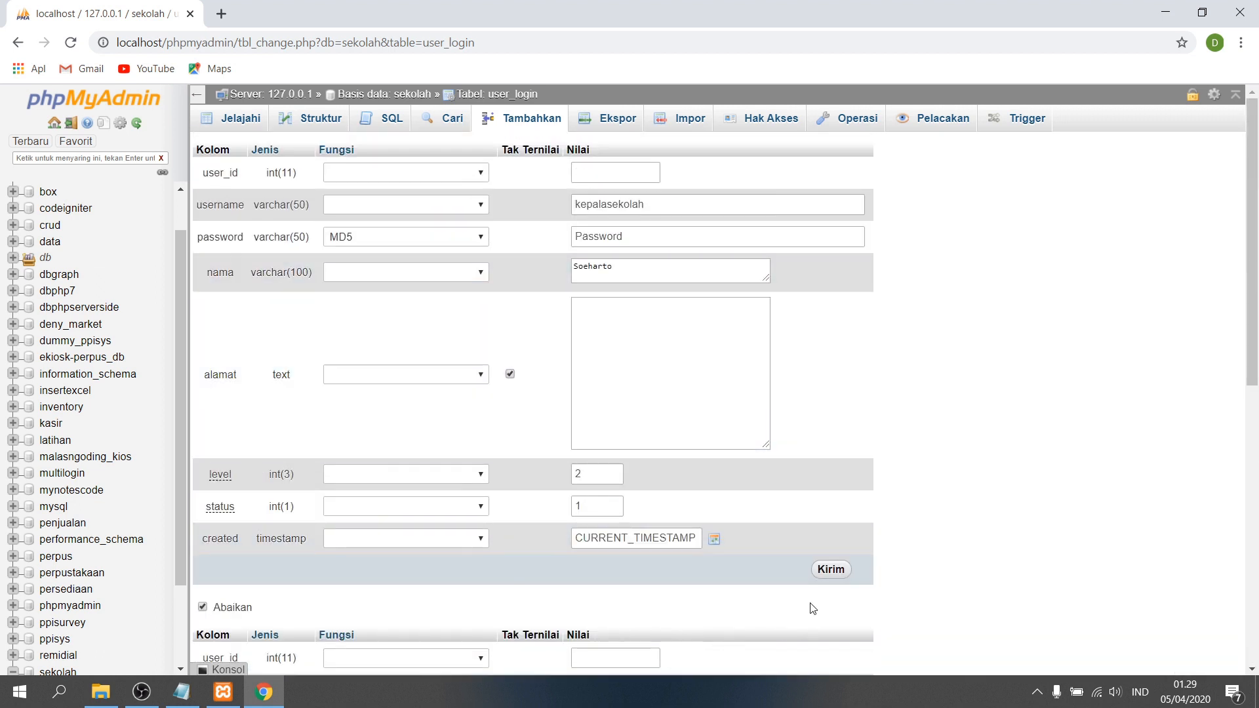
click(835, 574)
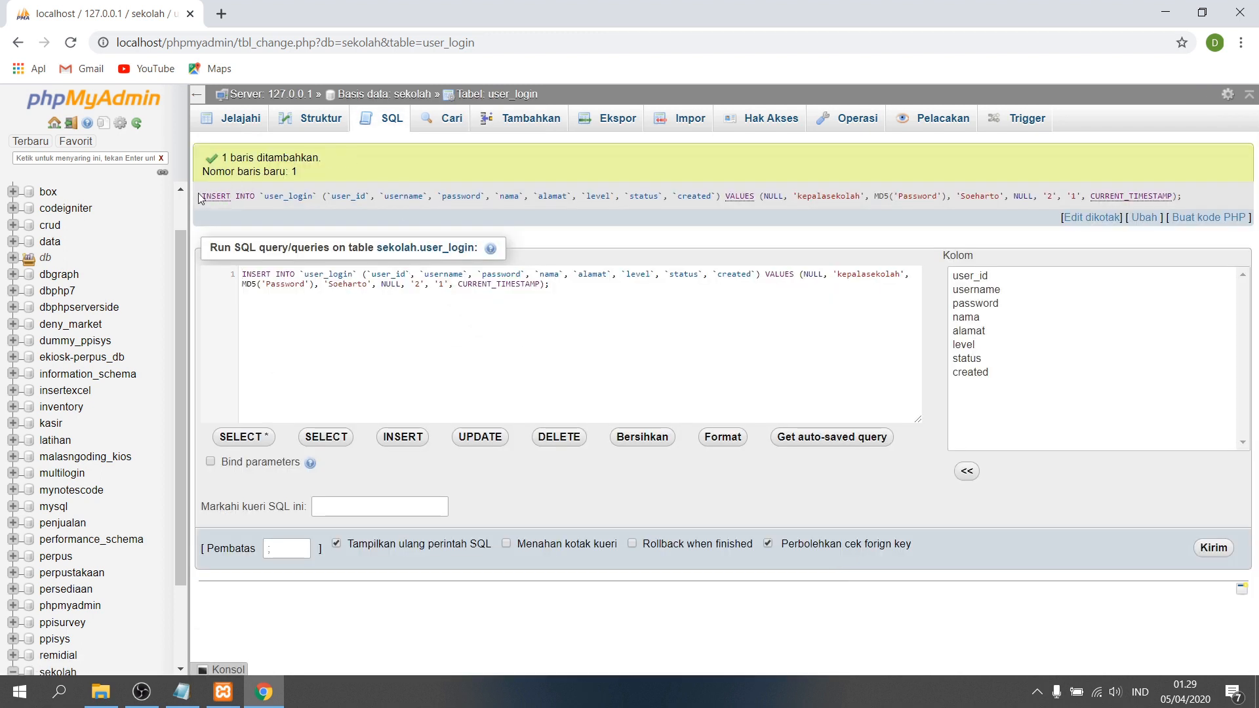
Step: Review the executed INSERT statement and browse user_login to examine the stored password of the kepalasekolah row
drag(204, 203, 1152, 202)
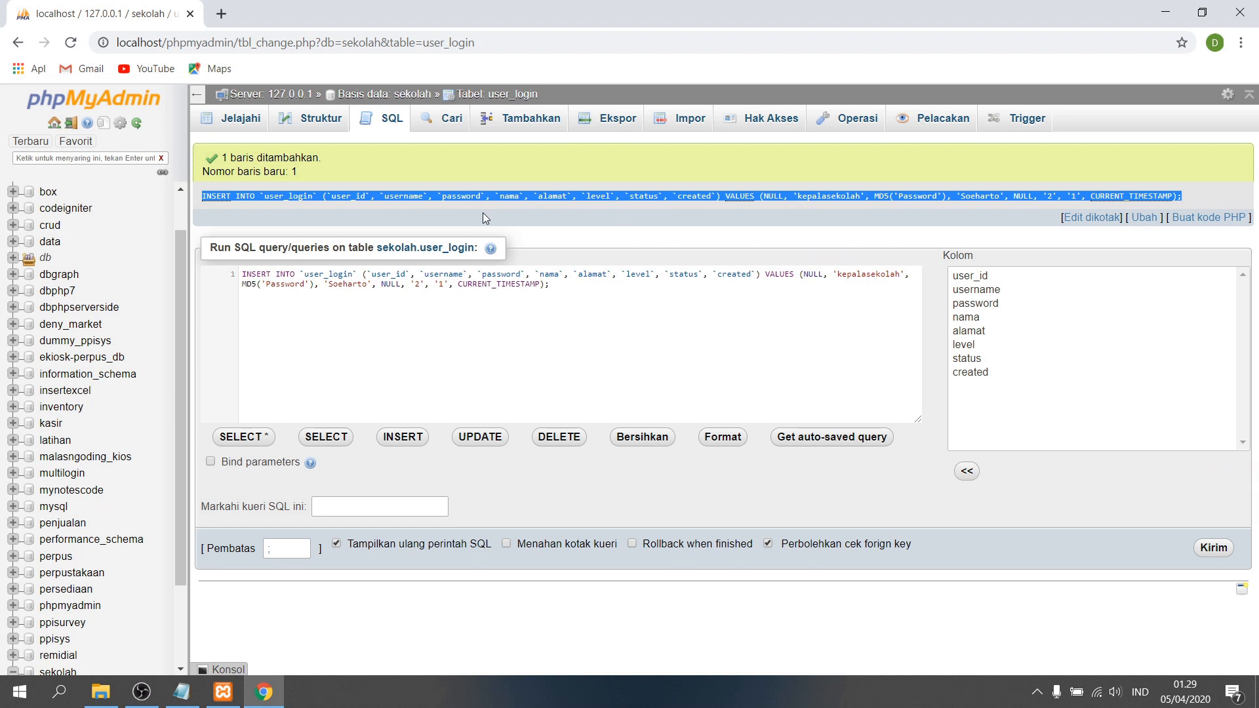
click(505, 218)
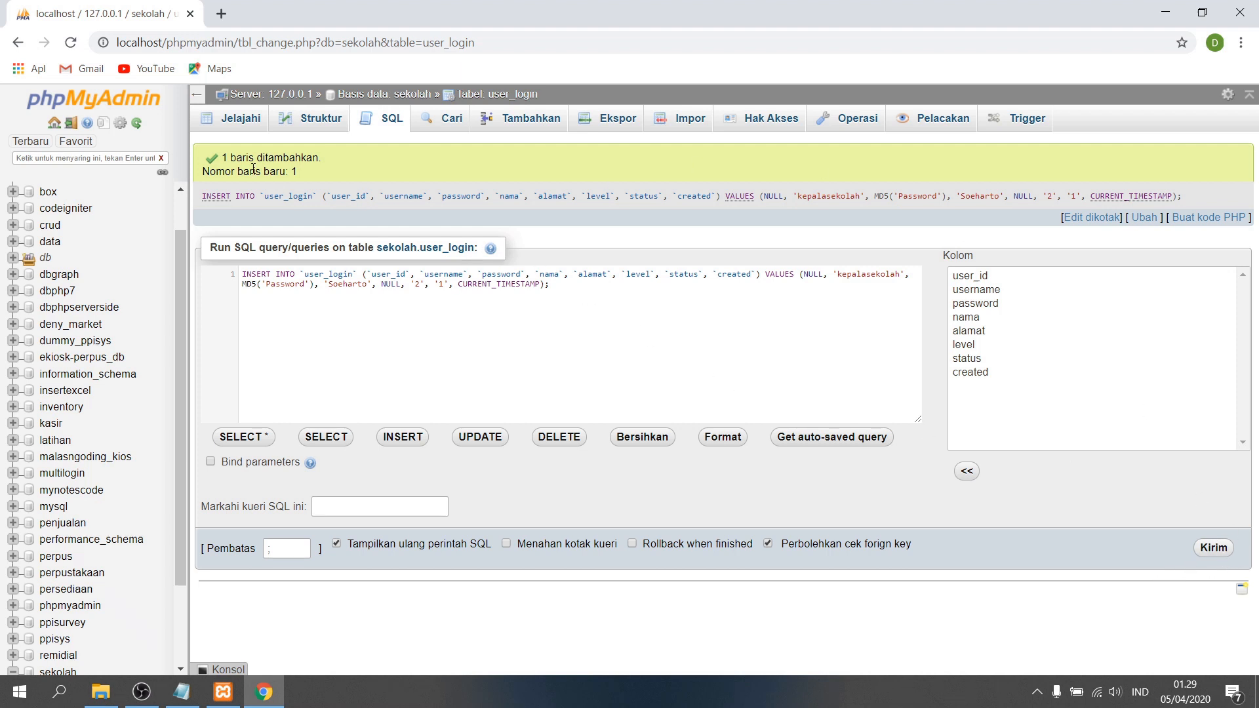
click(242, 122)
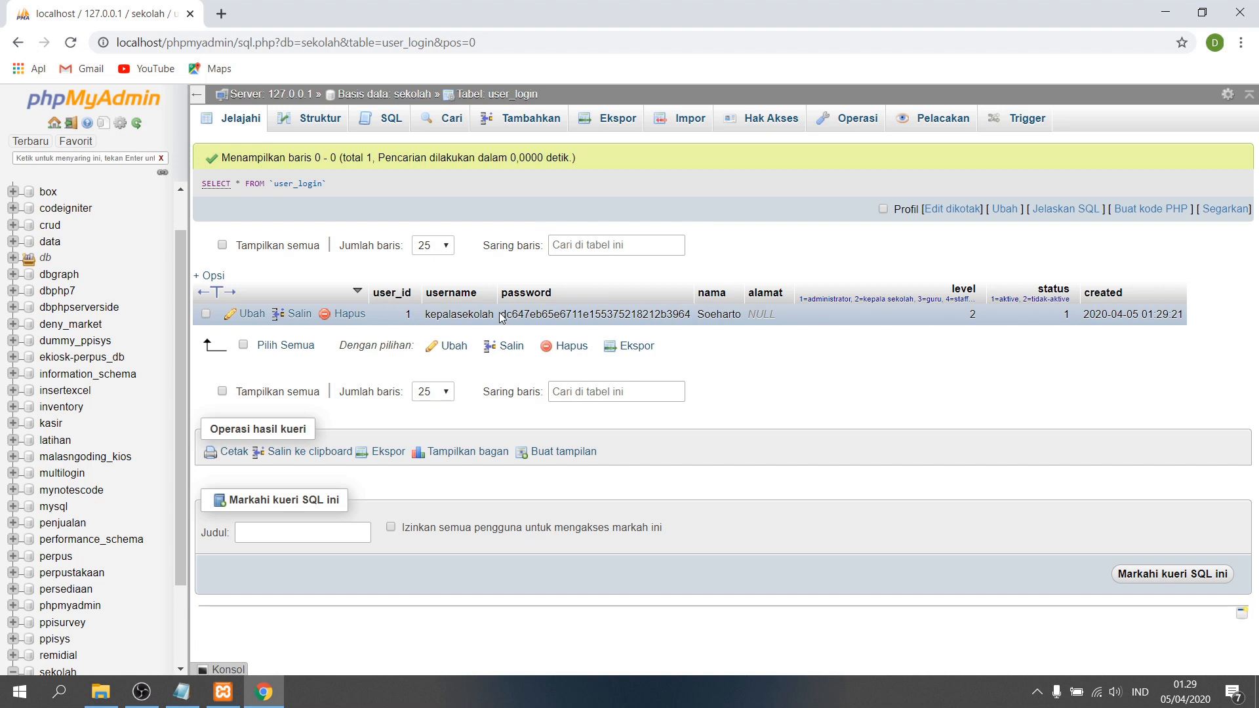
drag(502, 314, 686, 315)
click(680, 335)
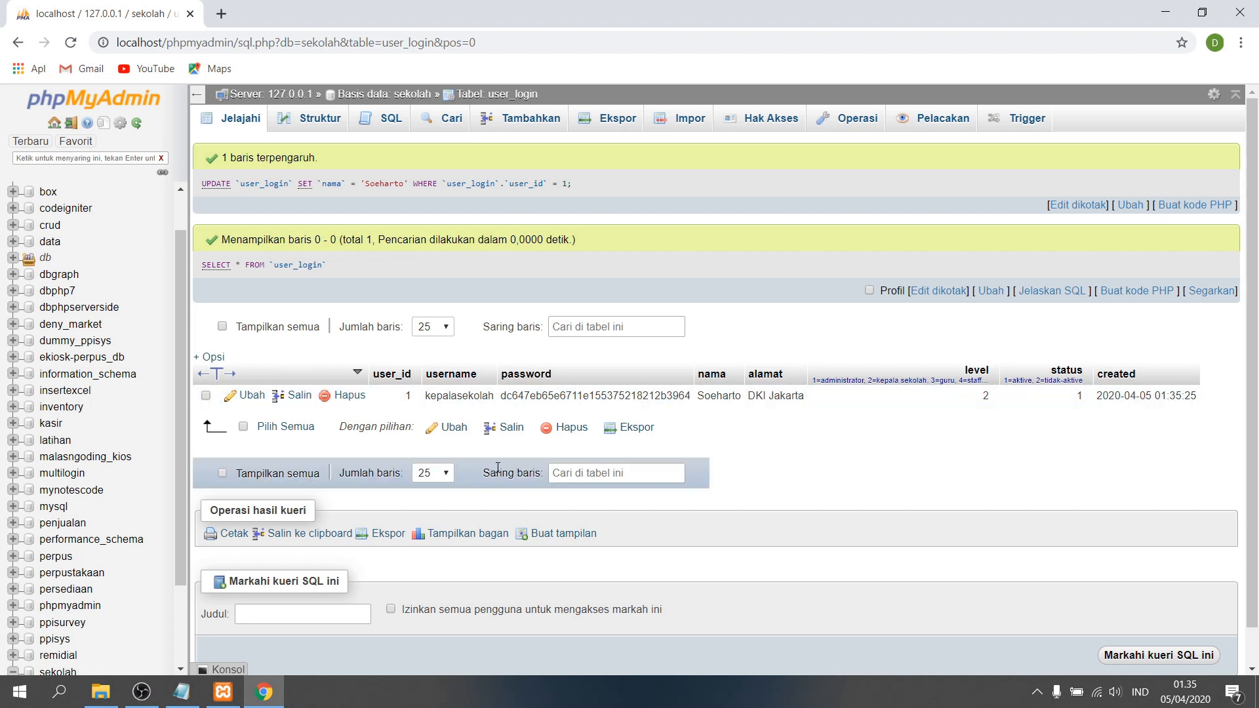
click(514, 126)
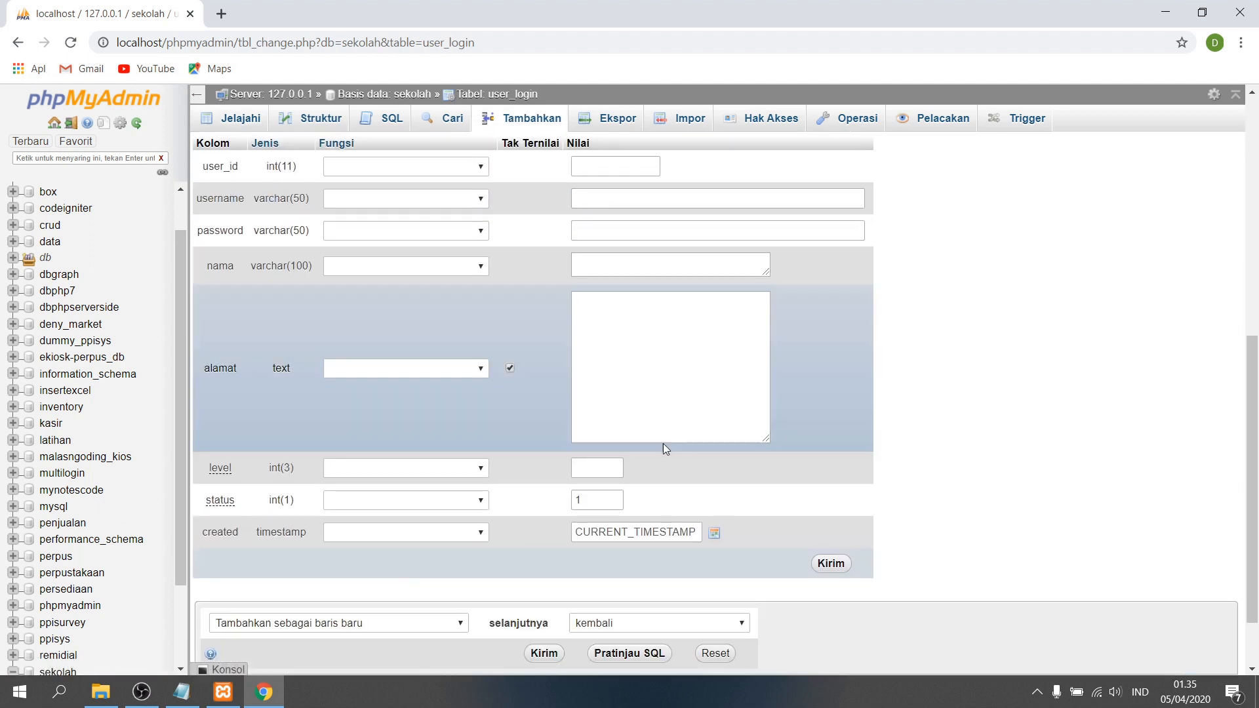
scroll(668, 446, down, 2)
scroll(727, 419, up, 7)
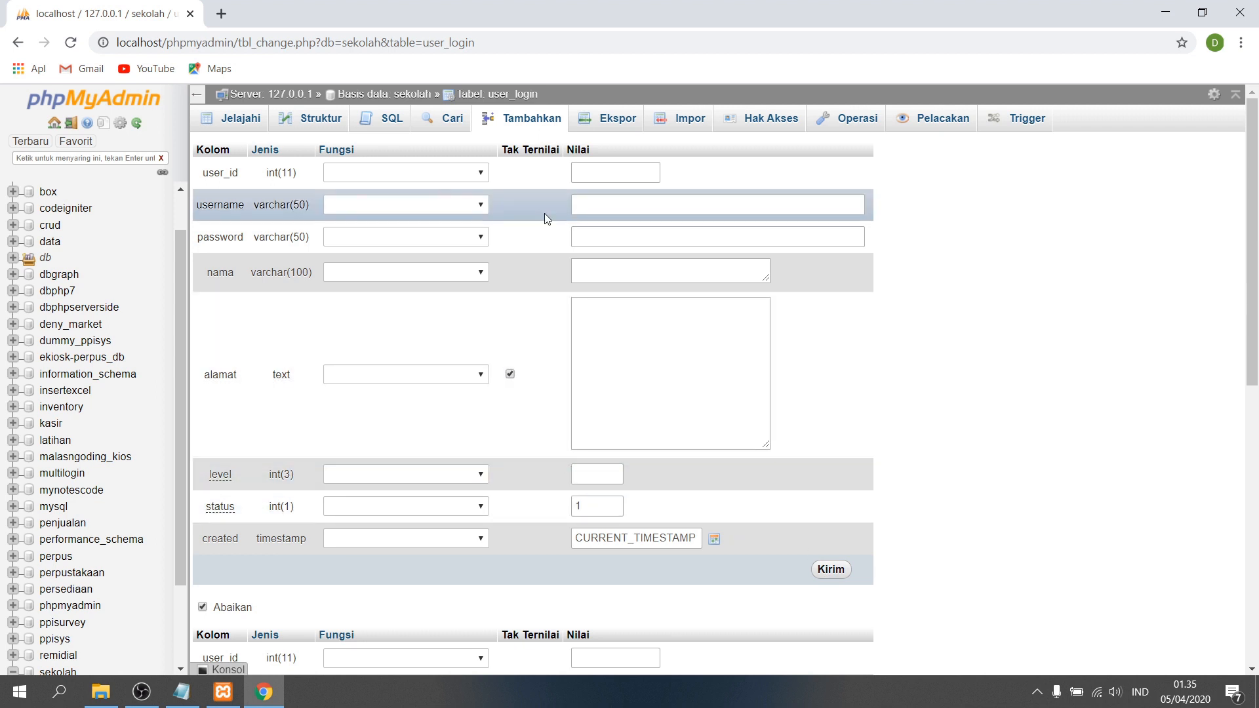
click(245, 126)
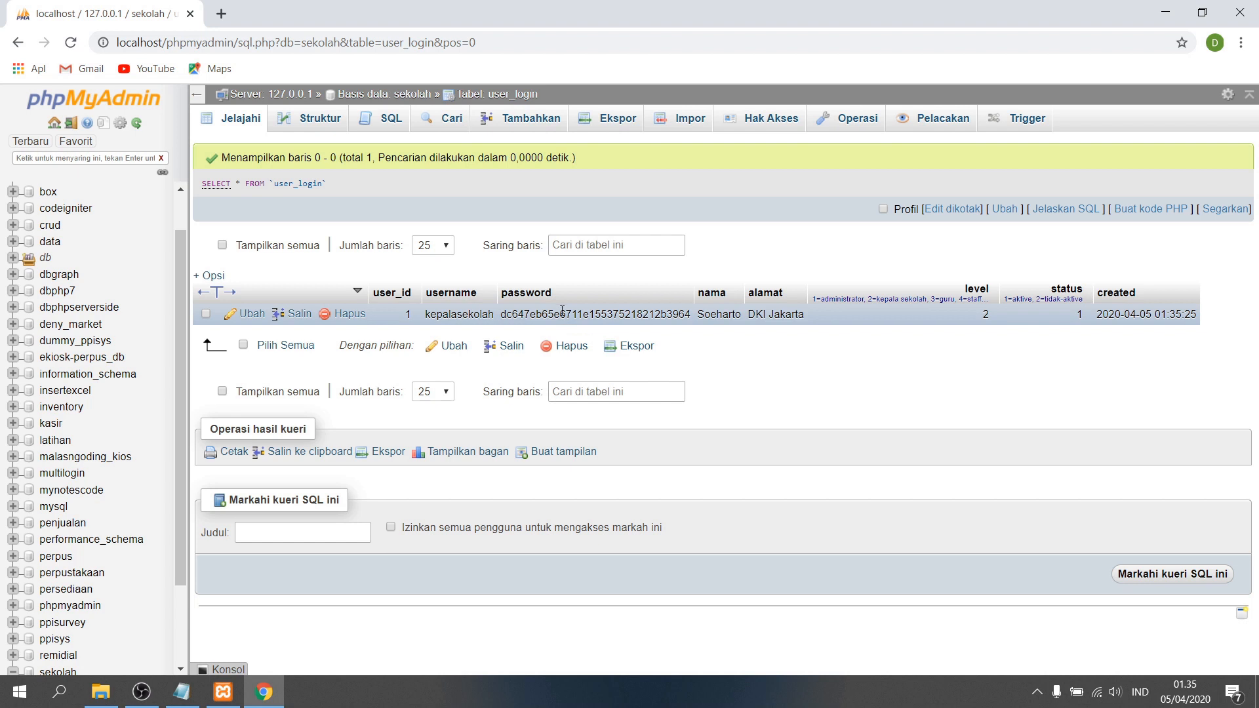
Step: Replace the kepalasekolah row's password with the plain-text account password, with no function applied, and save the row
click(252, 314)
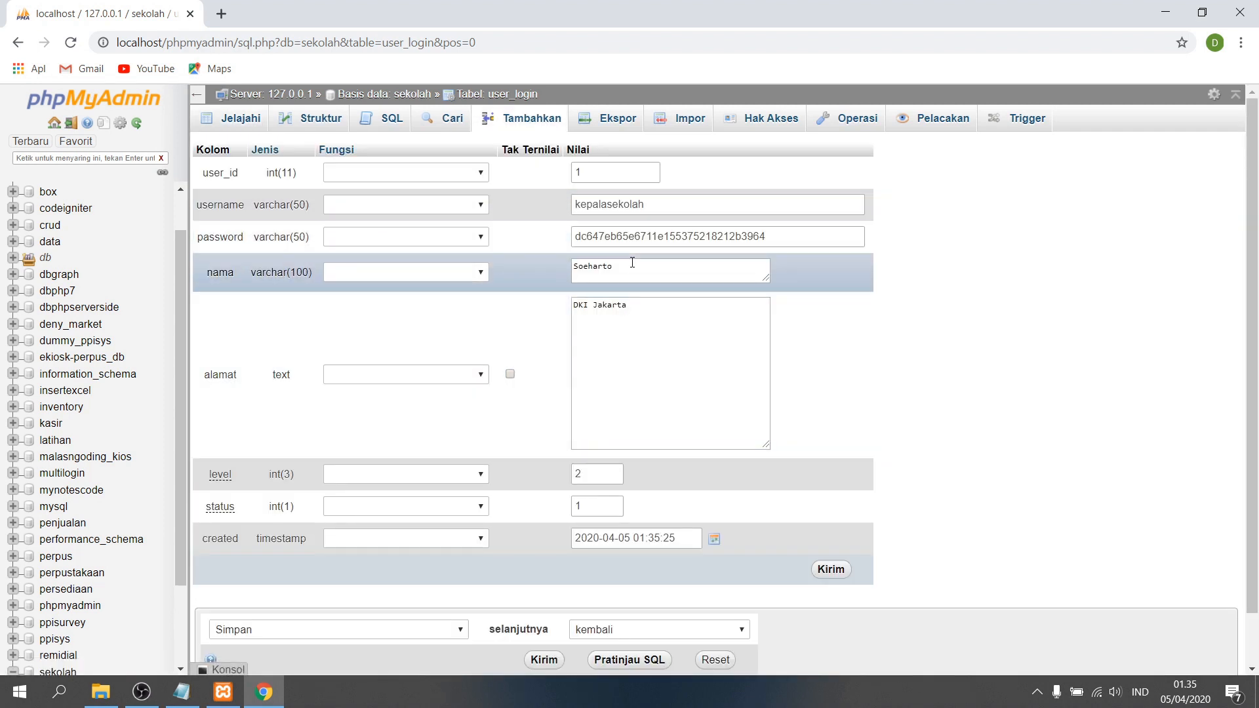
click(676, 232)
drag(786, 236, 564, 239)
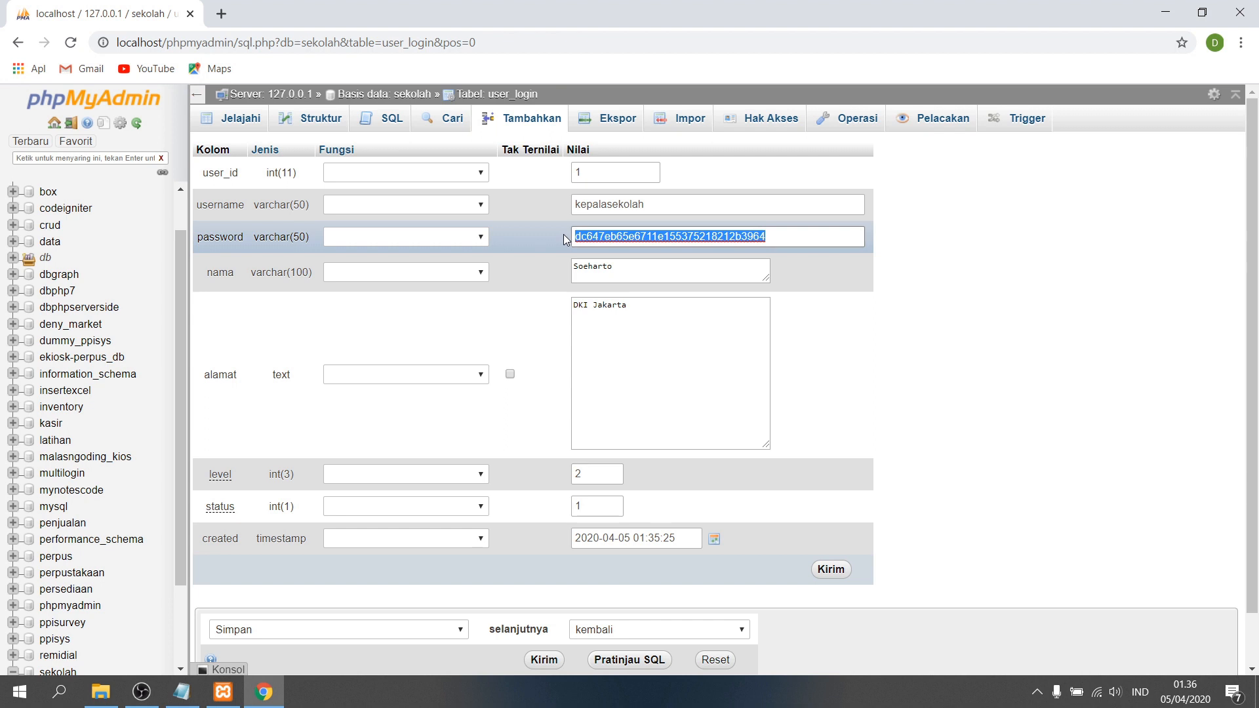
text(Password)
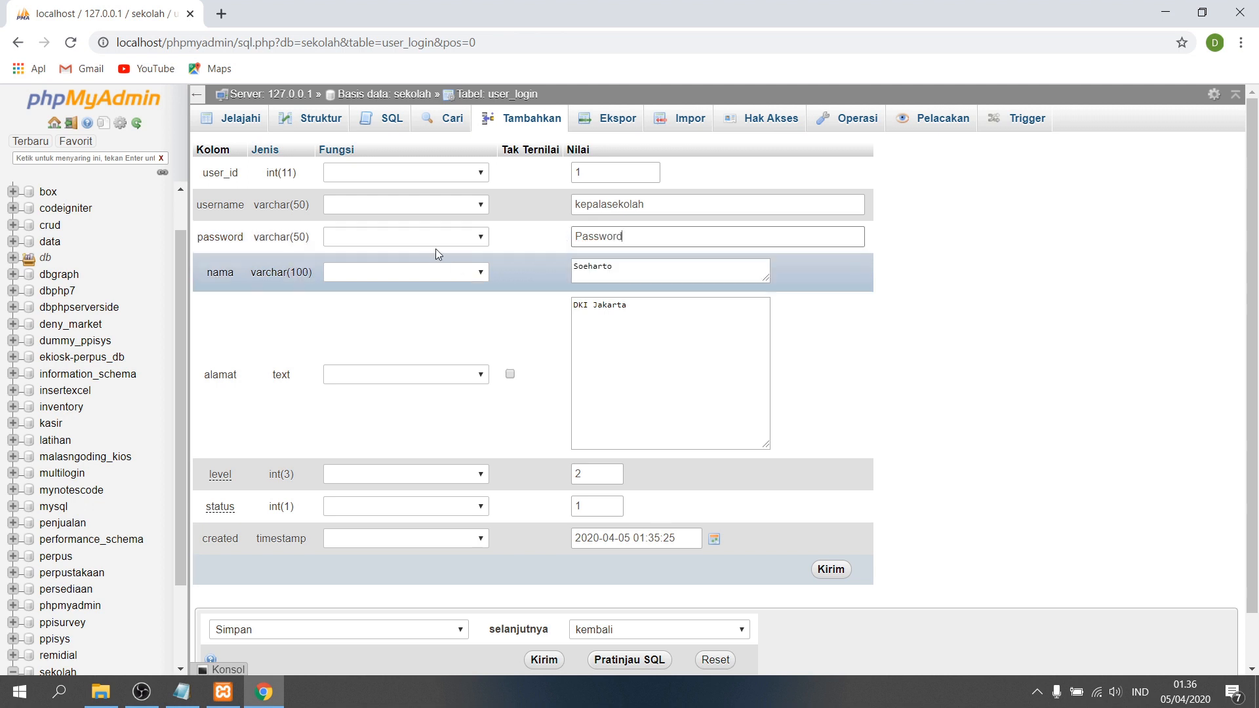
click(452, 239)
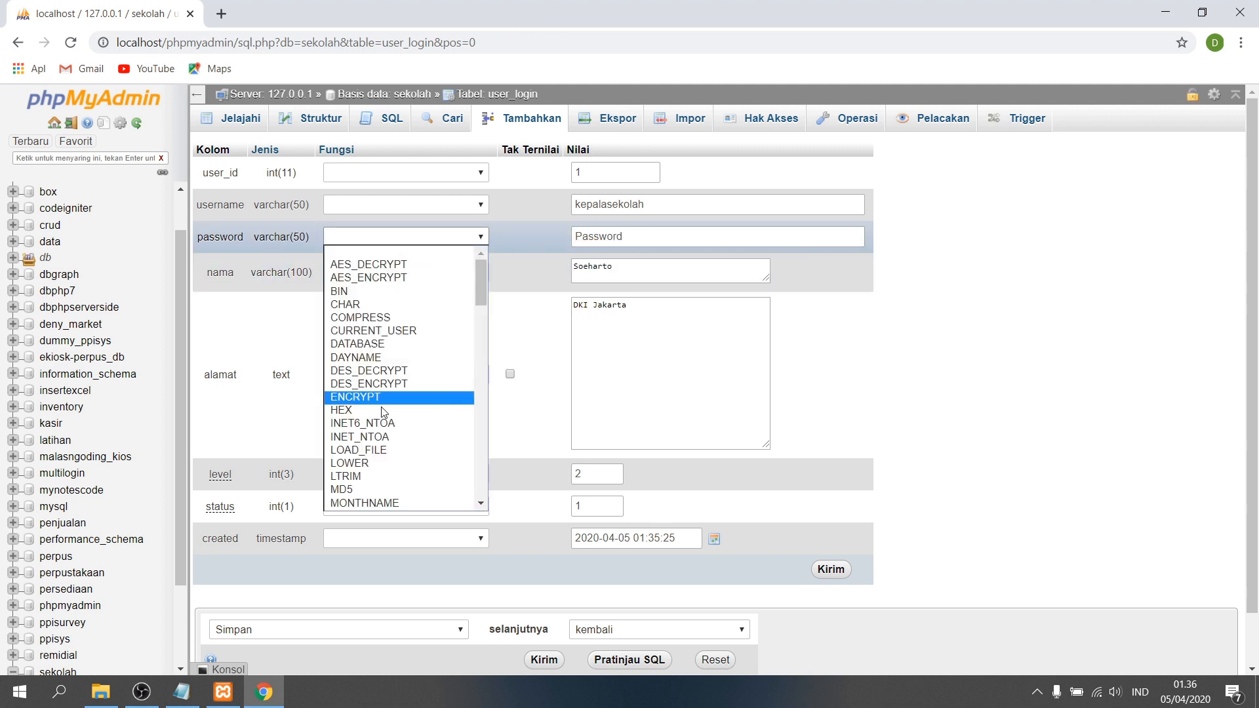
click(366, 489)
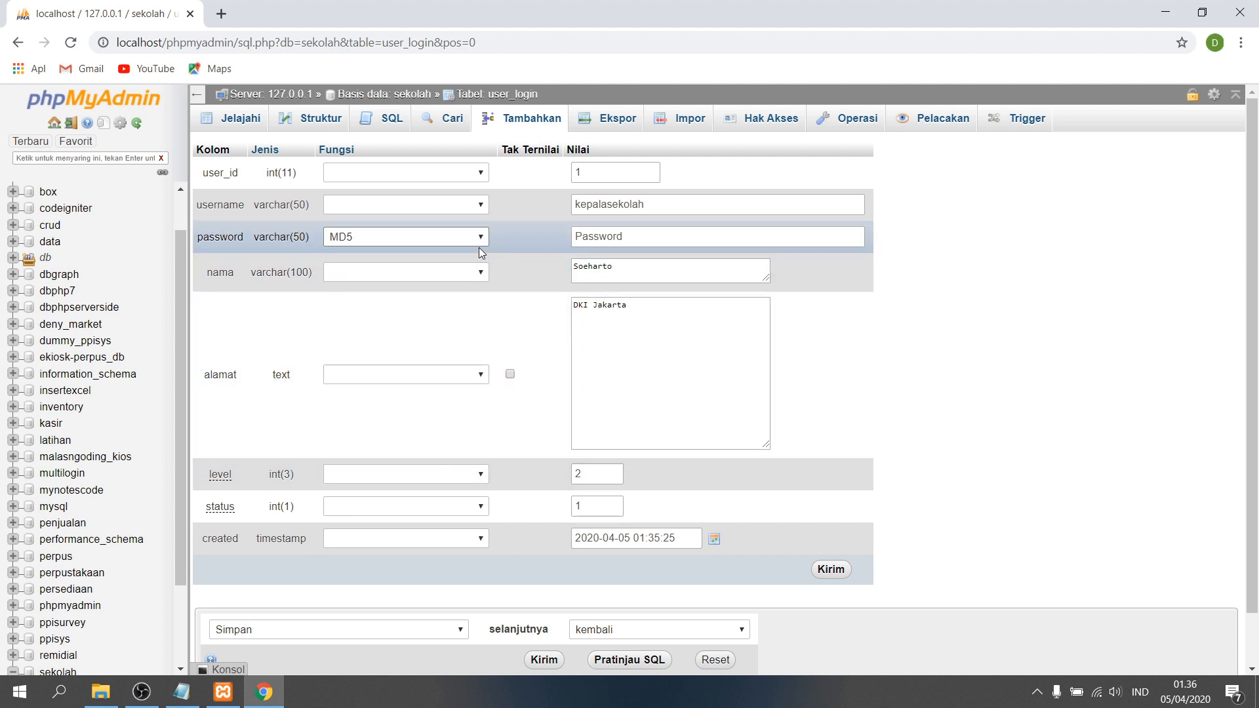
click(458, 237)
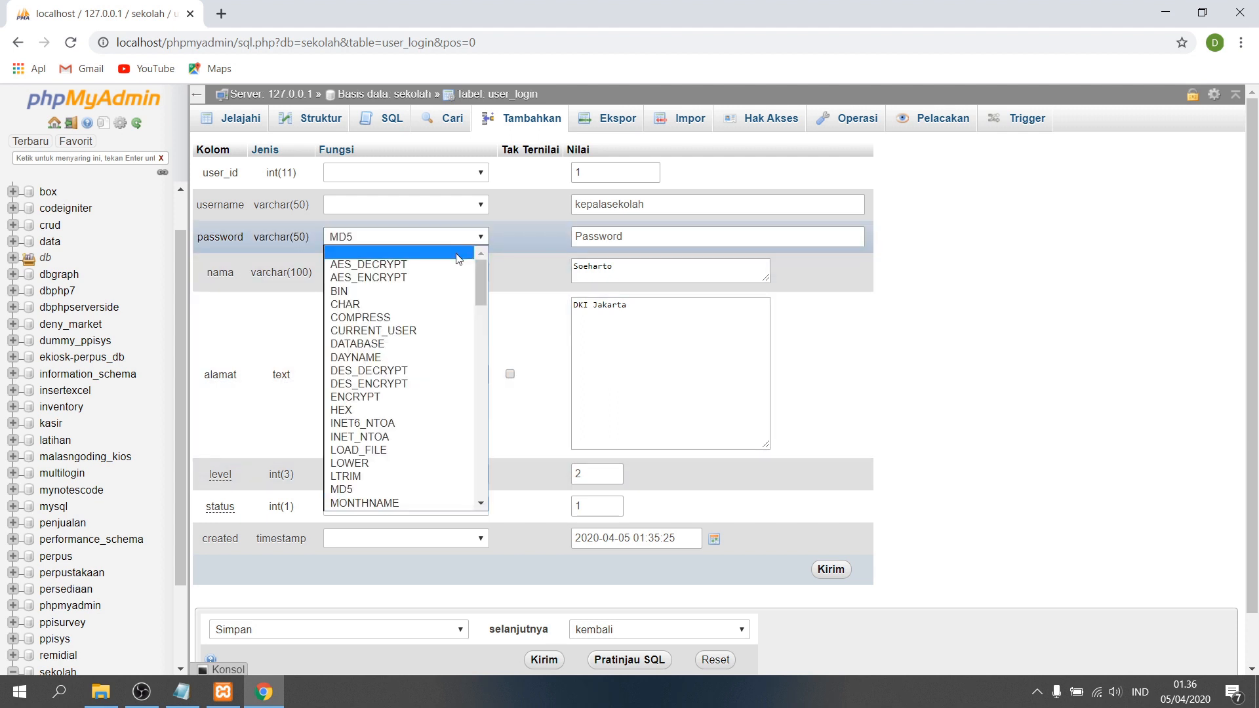
click(459, 256)
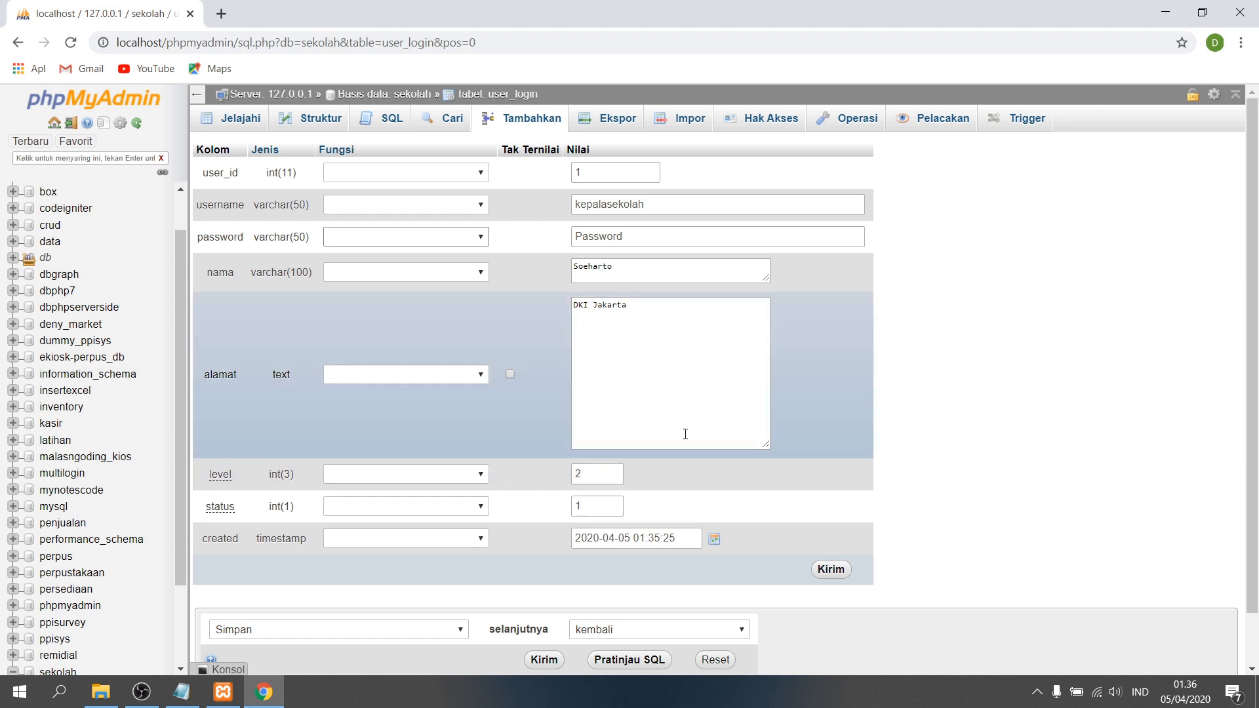
click(833, 570)
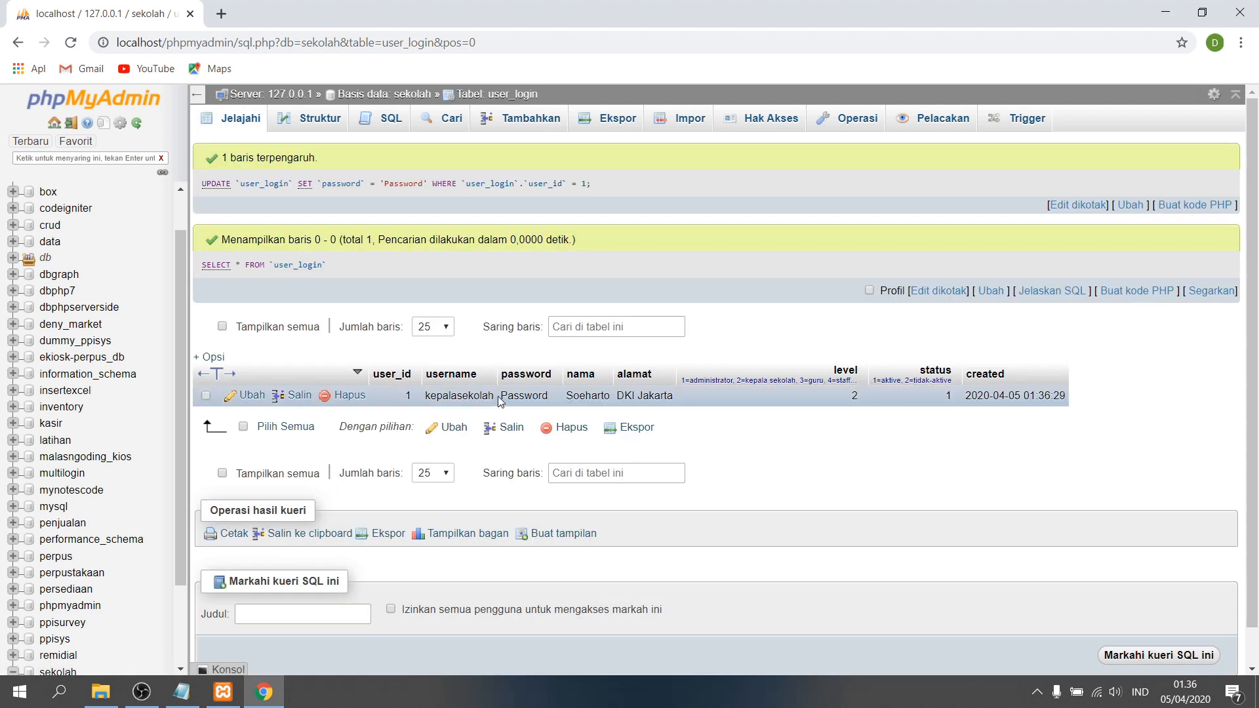
Step: Apply the MD5 function to the kepalasekolah row's plain-text password value and save the row
drag(502, 394, 547, 389)
click(516, 411)
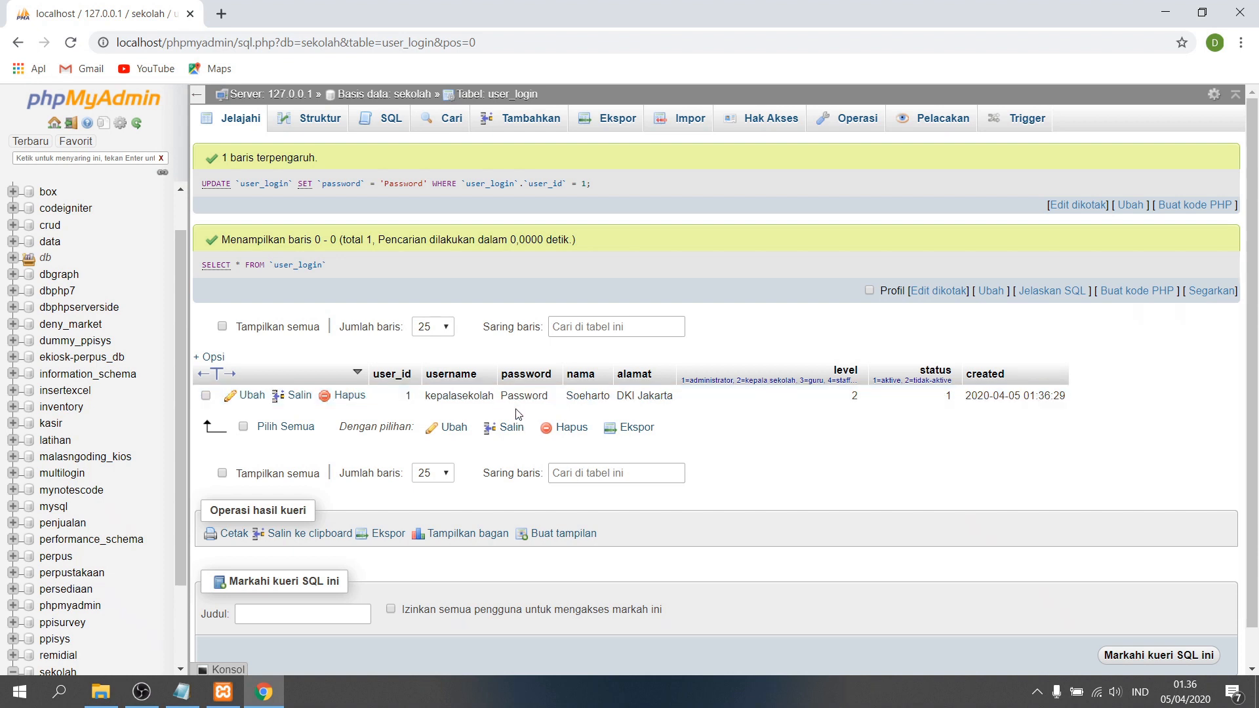
drag(500, 395, 554, 400)
click(533, 419)
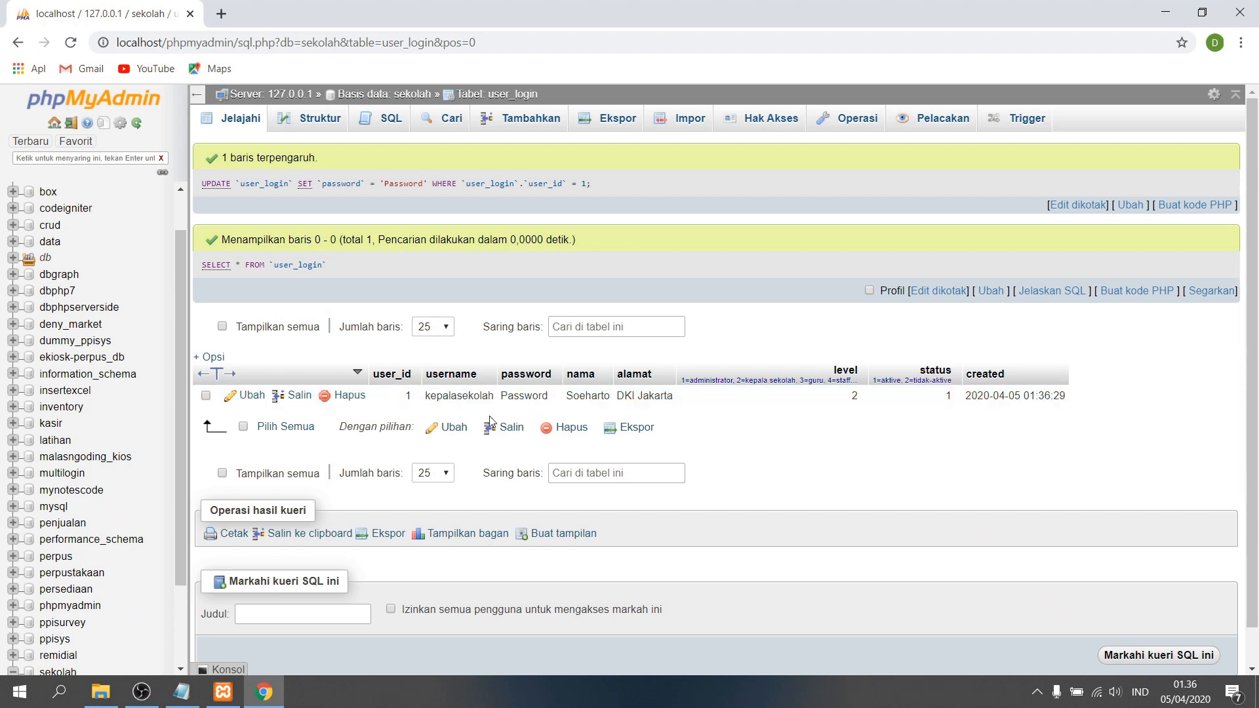
click(252, 394)
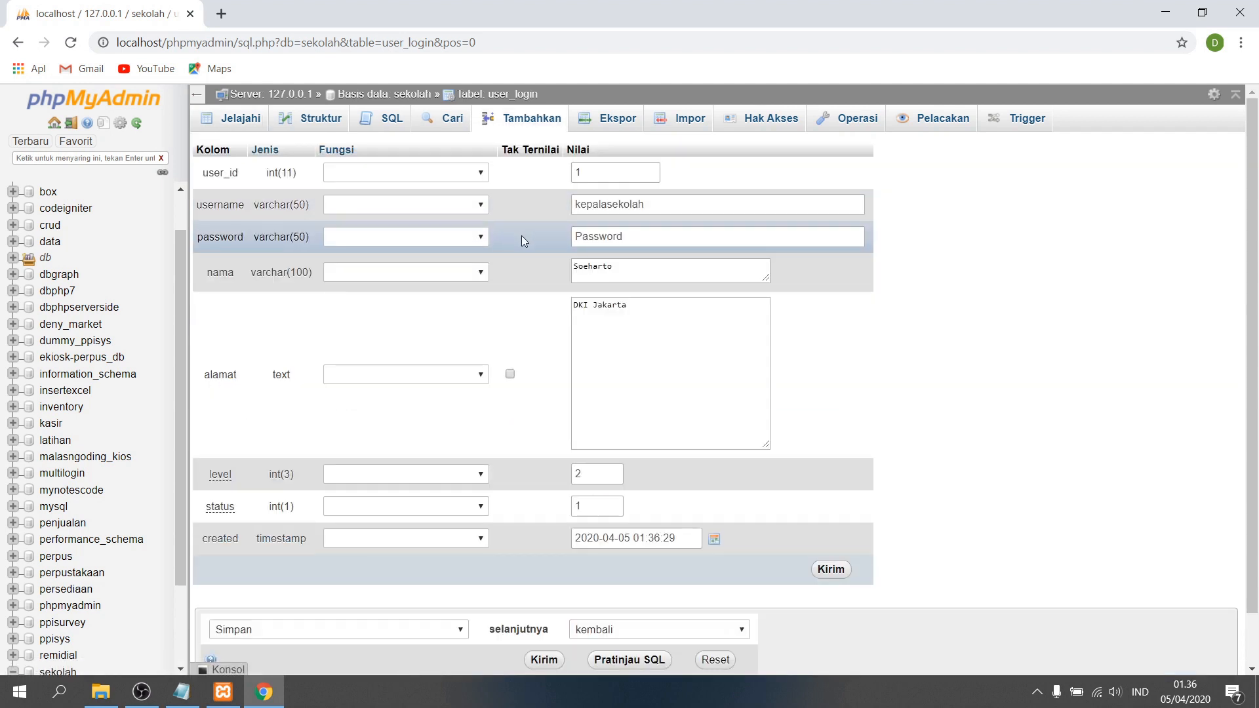
click(474, 245)
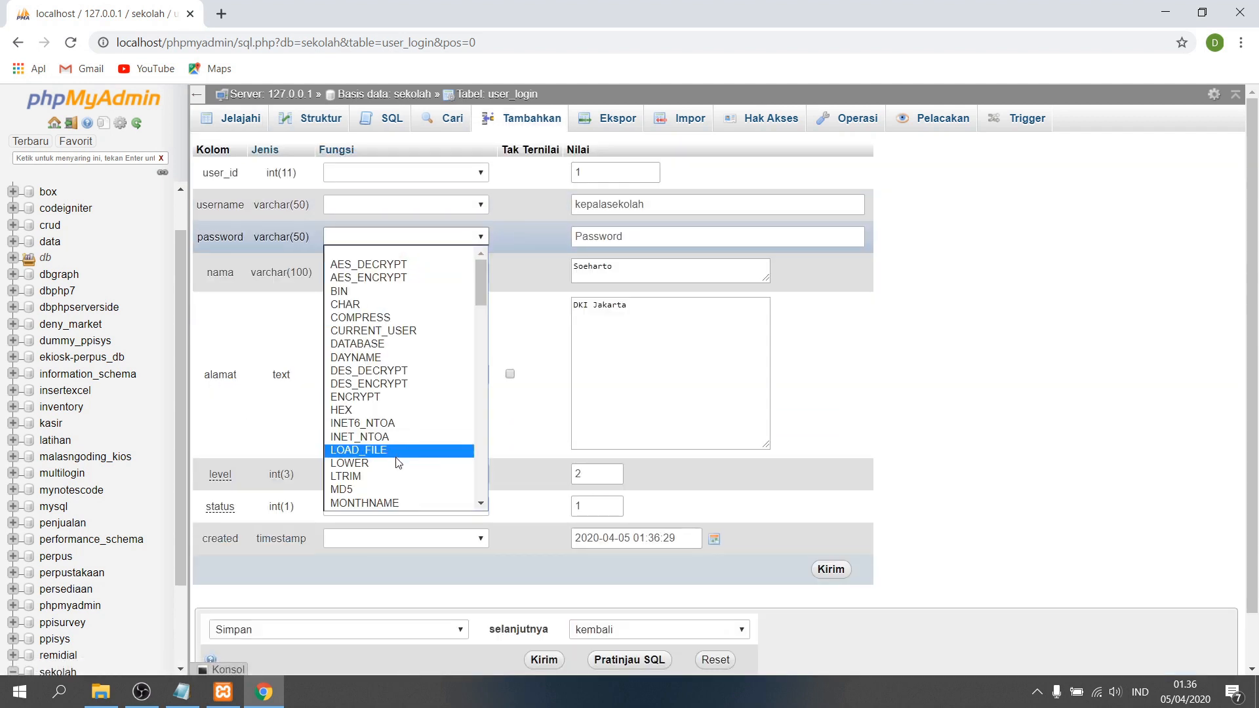
click(469, 493)
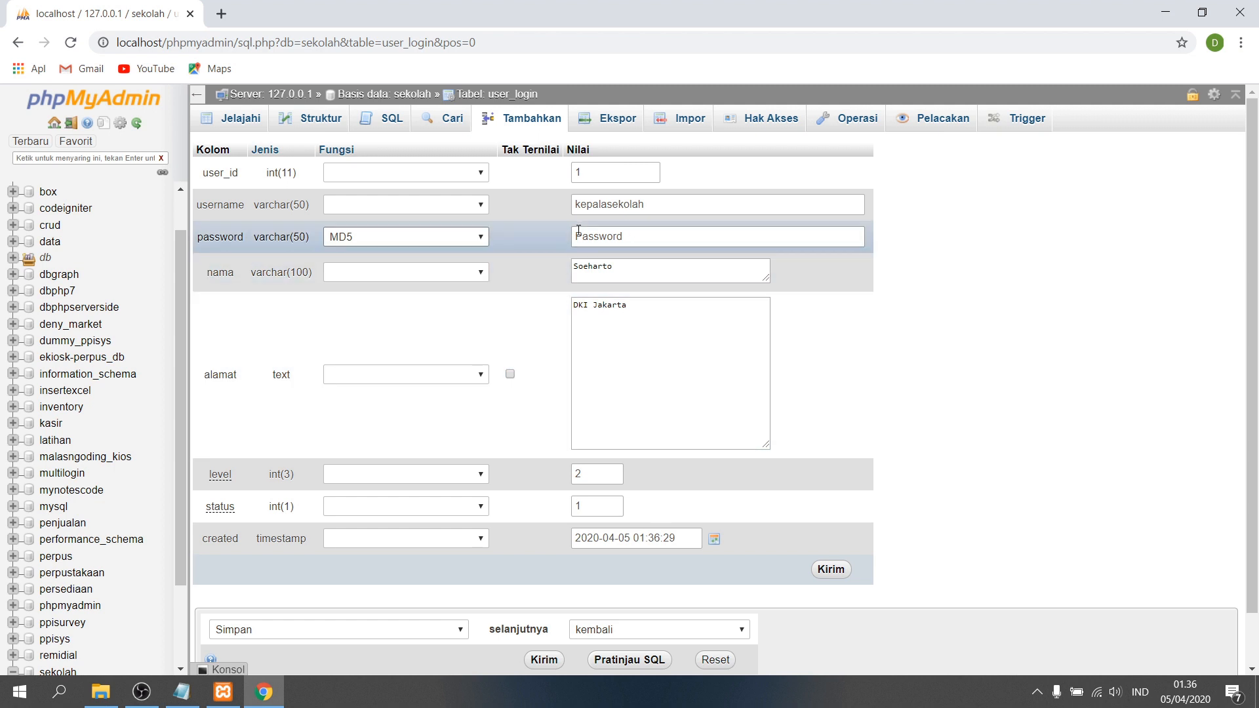
click(831, 569)
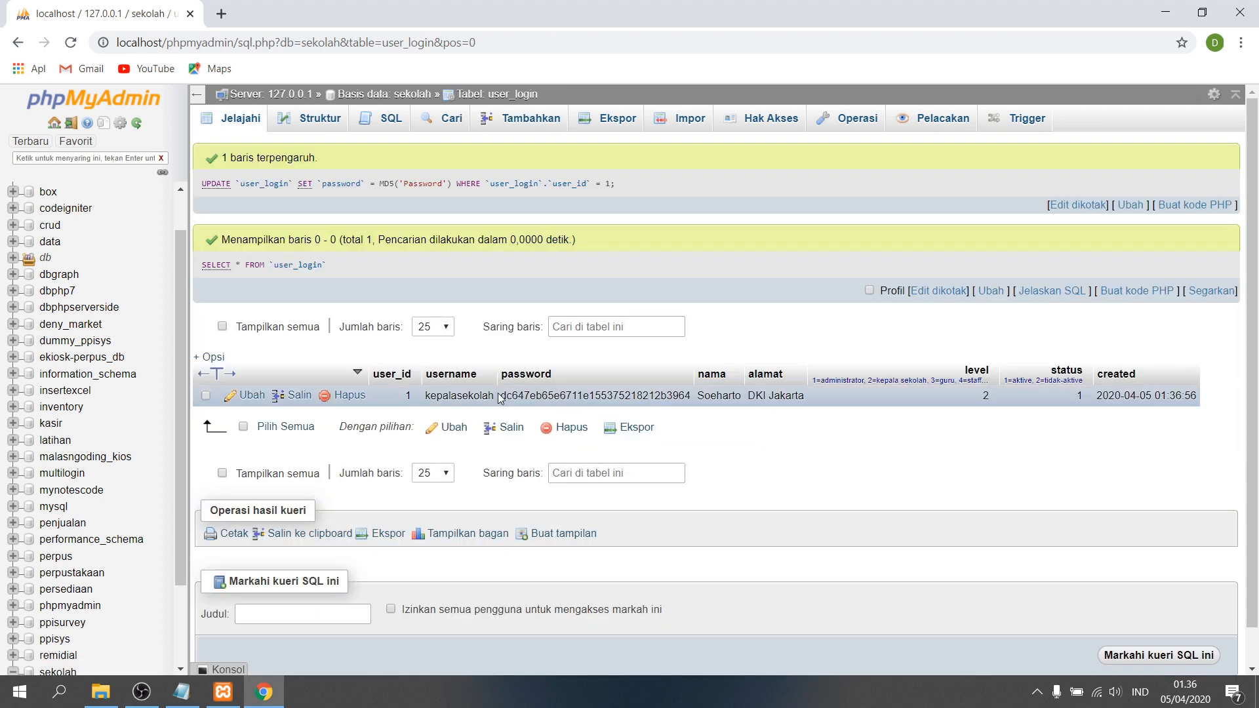
Step: Delete the kepalasekolah row from the user_login table and confirm the deletion
drag(501, 397, 708, 434)
click(720, 447)
click(349, 396)
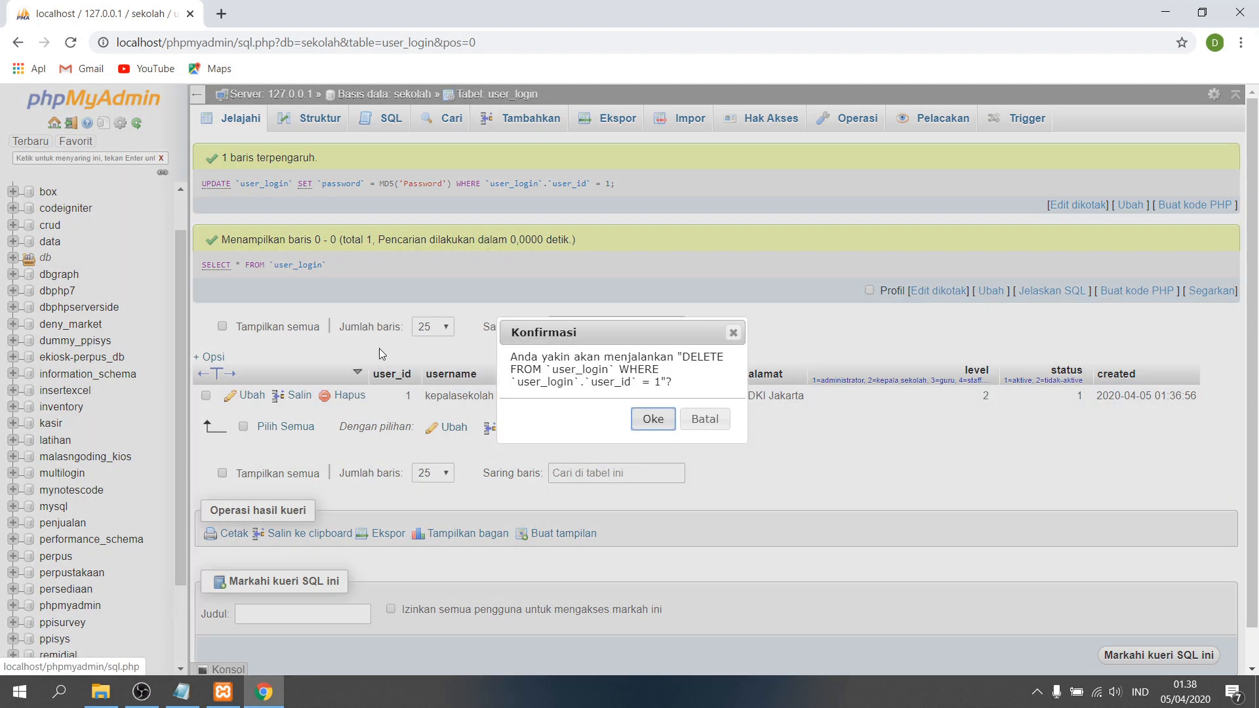
click(661, 423)
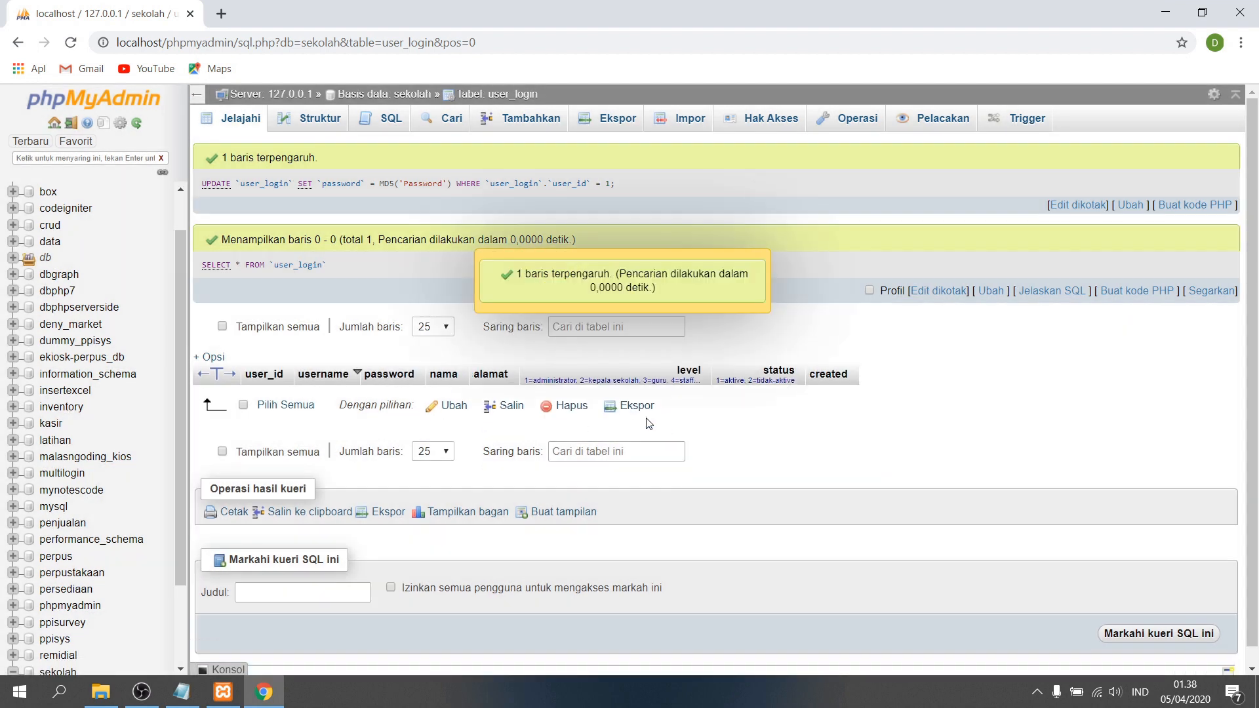